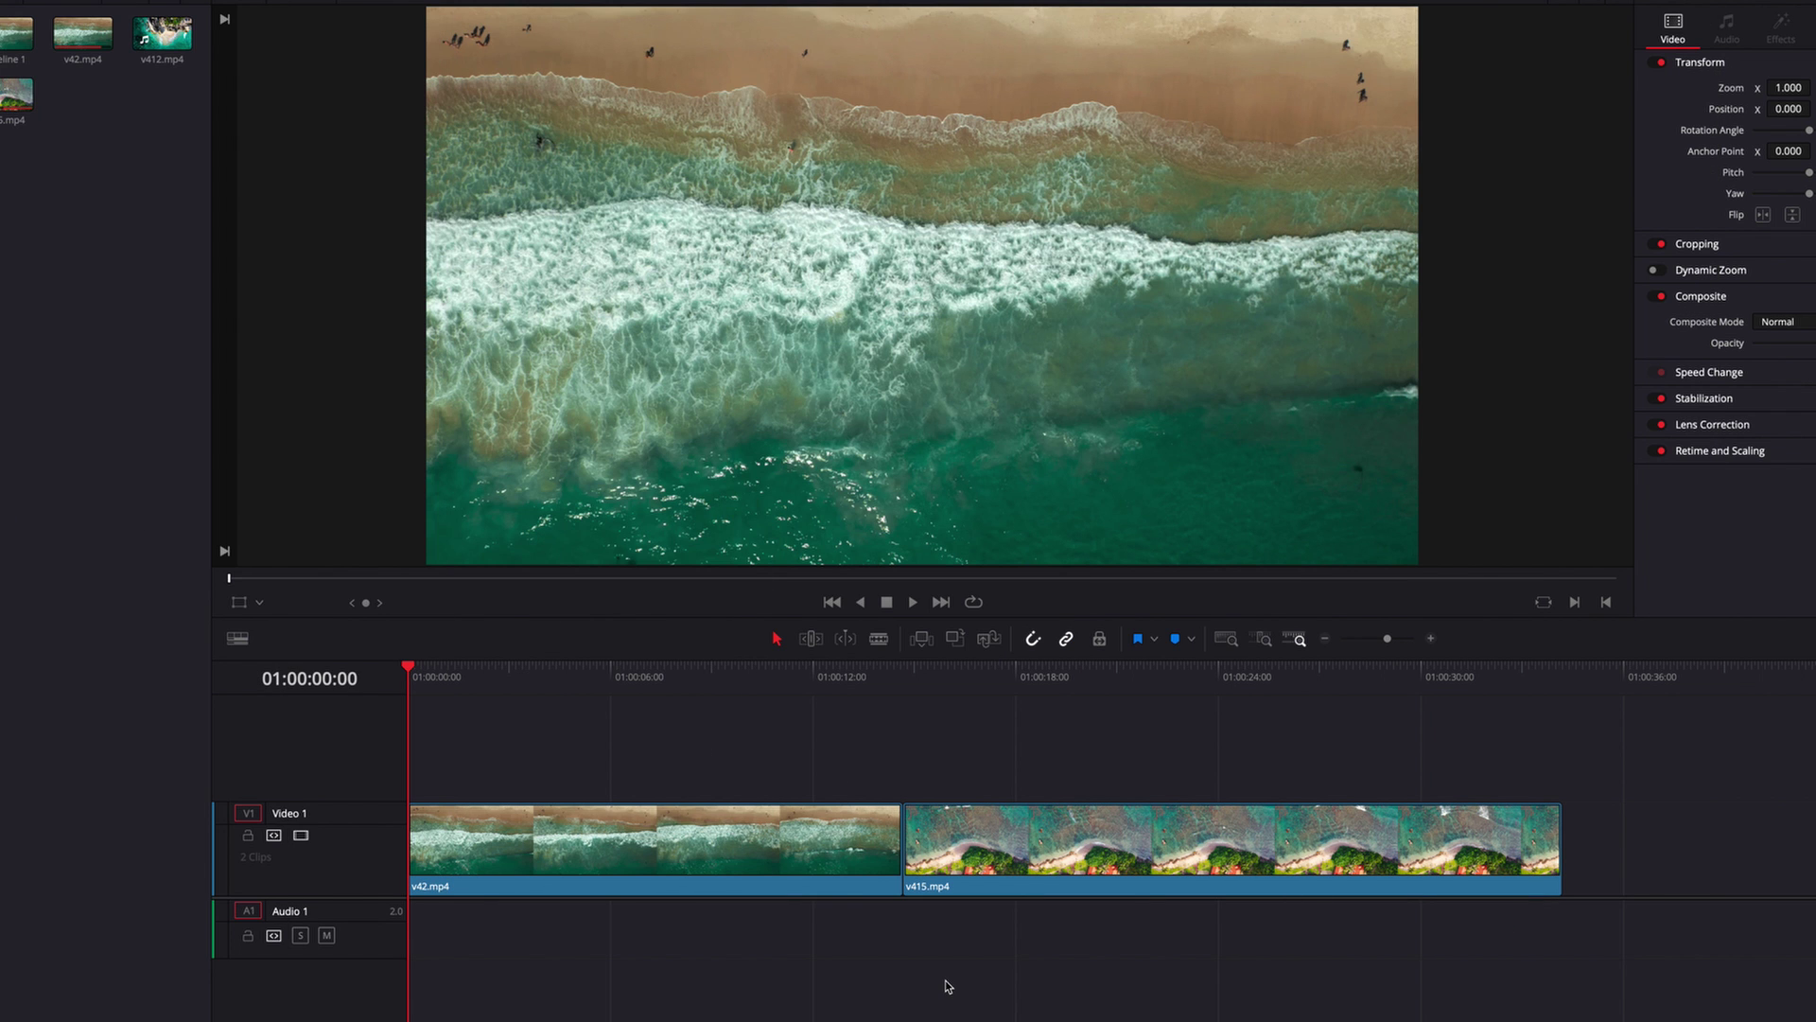
# Play the timeline from 01:00:12:00 across the cut between v42.mp4 and v415.mp4.
pyautogui.click(814, 676)
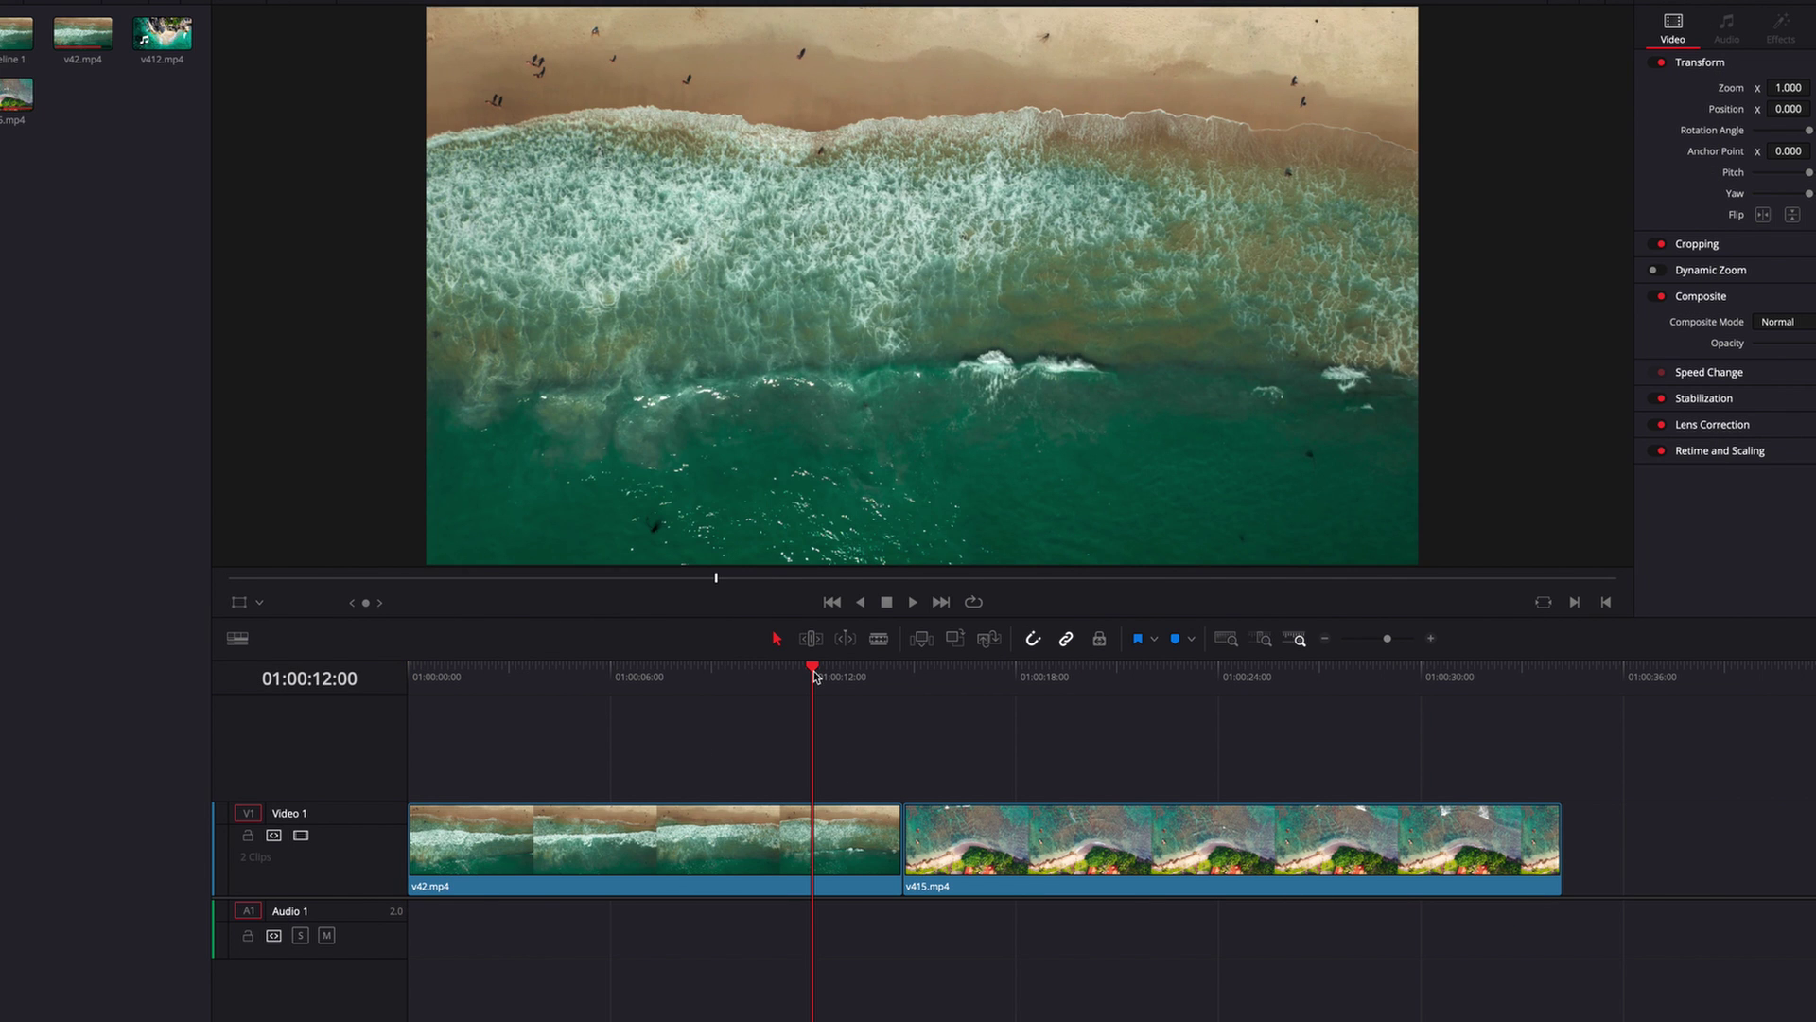
pyautogui.press('space')
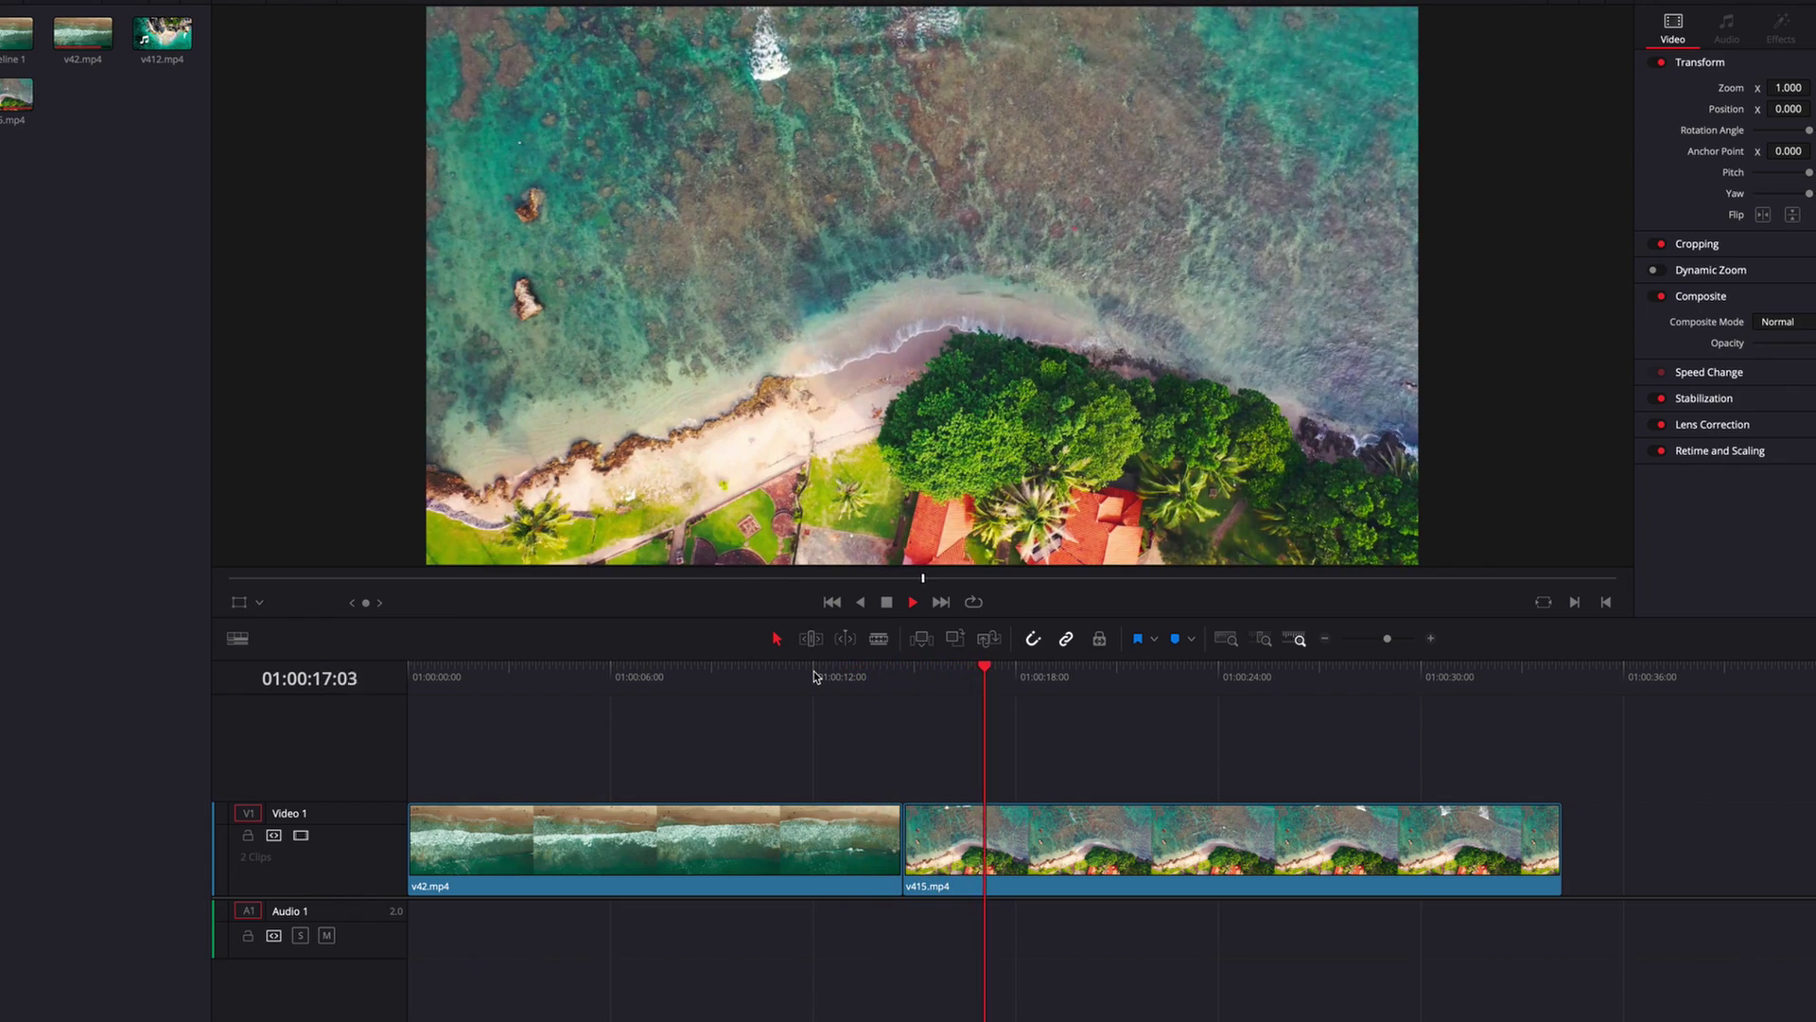
pyautogui.press('space')
# Split v415.mp4 at 01:00:15:21, about one second after the cut with v42.mp4.
pyautogui.click(909, 673)
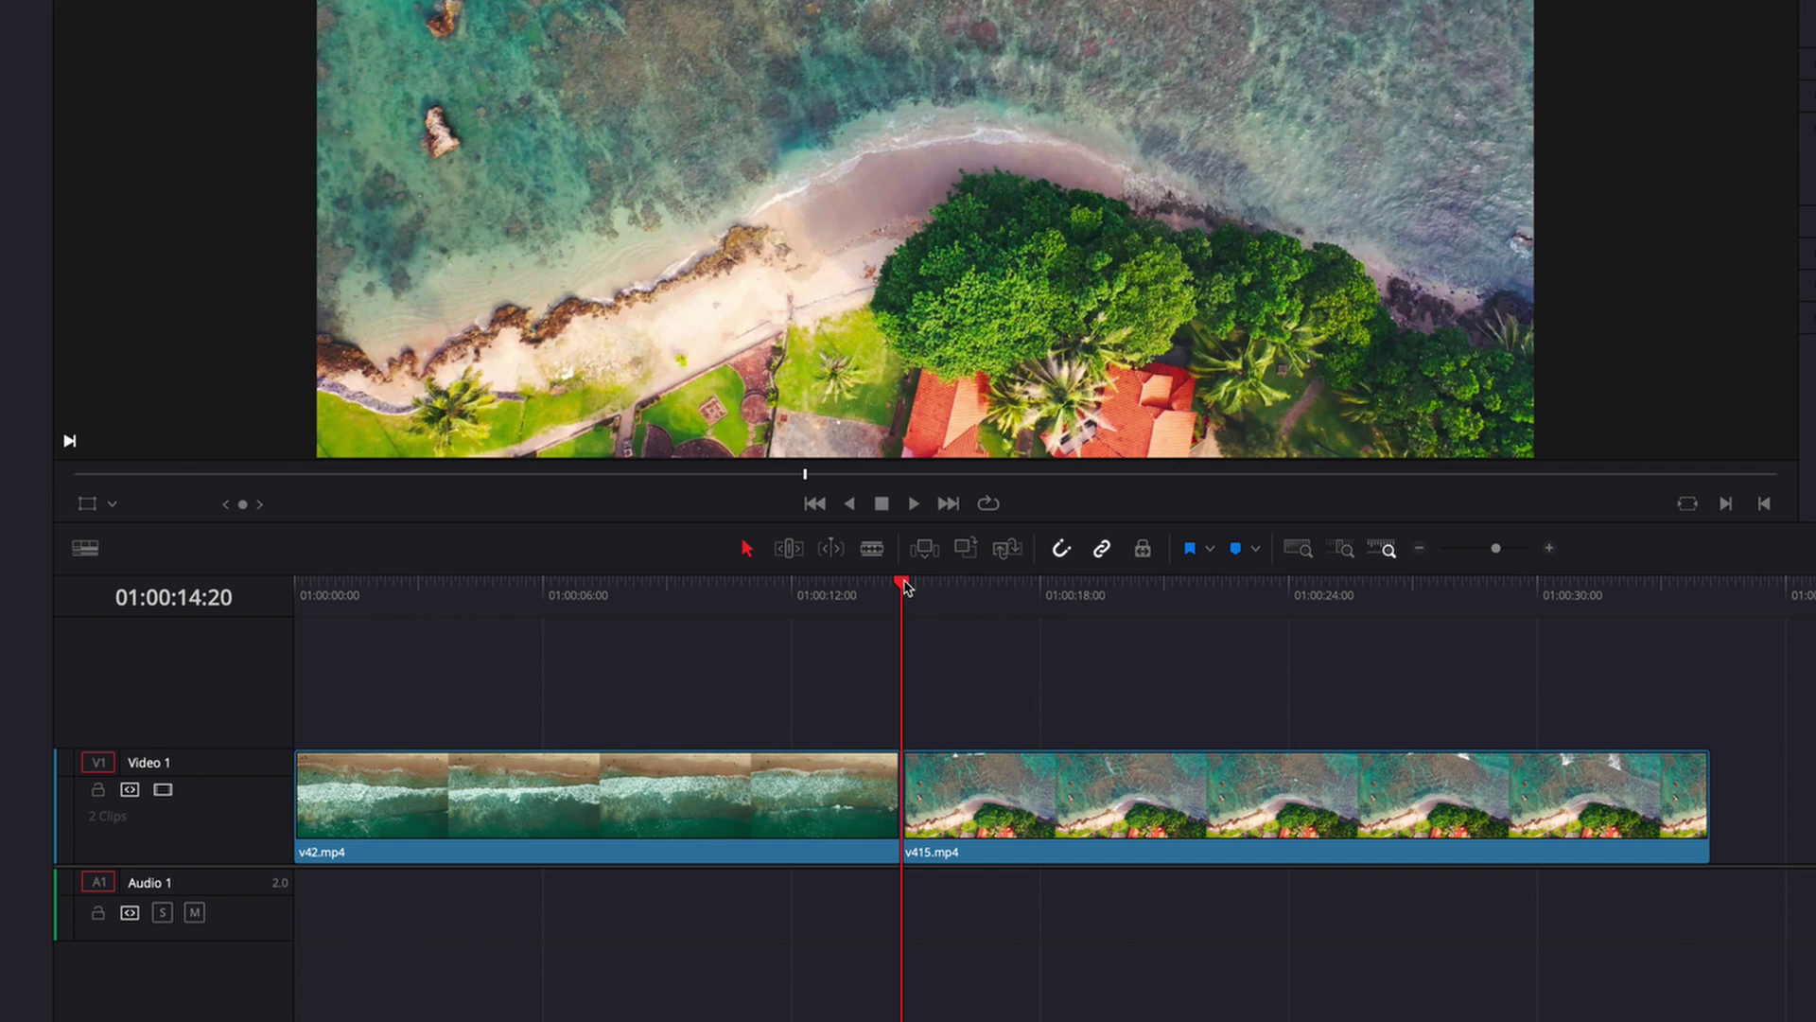
pyautogui.moveTo(914, 589); pyautogui.dragTo(947, 592)
pyautogui.press('b')
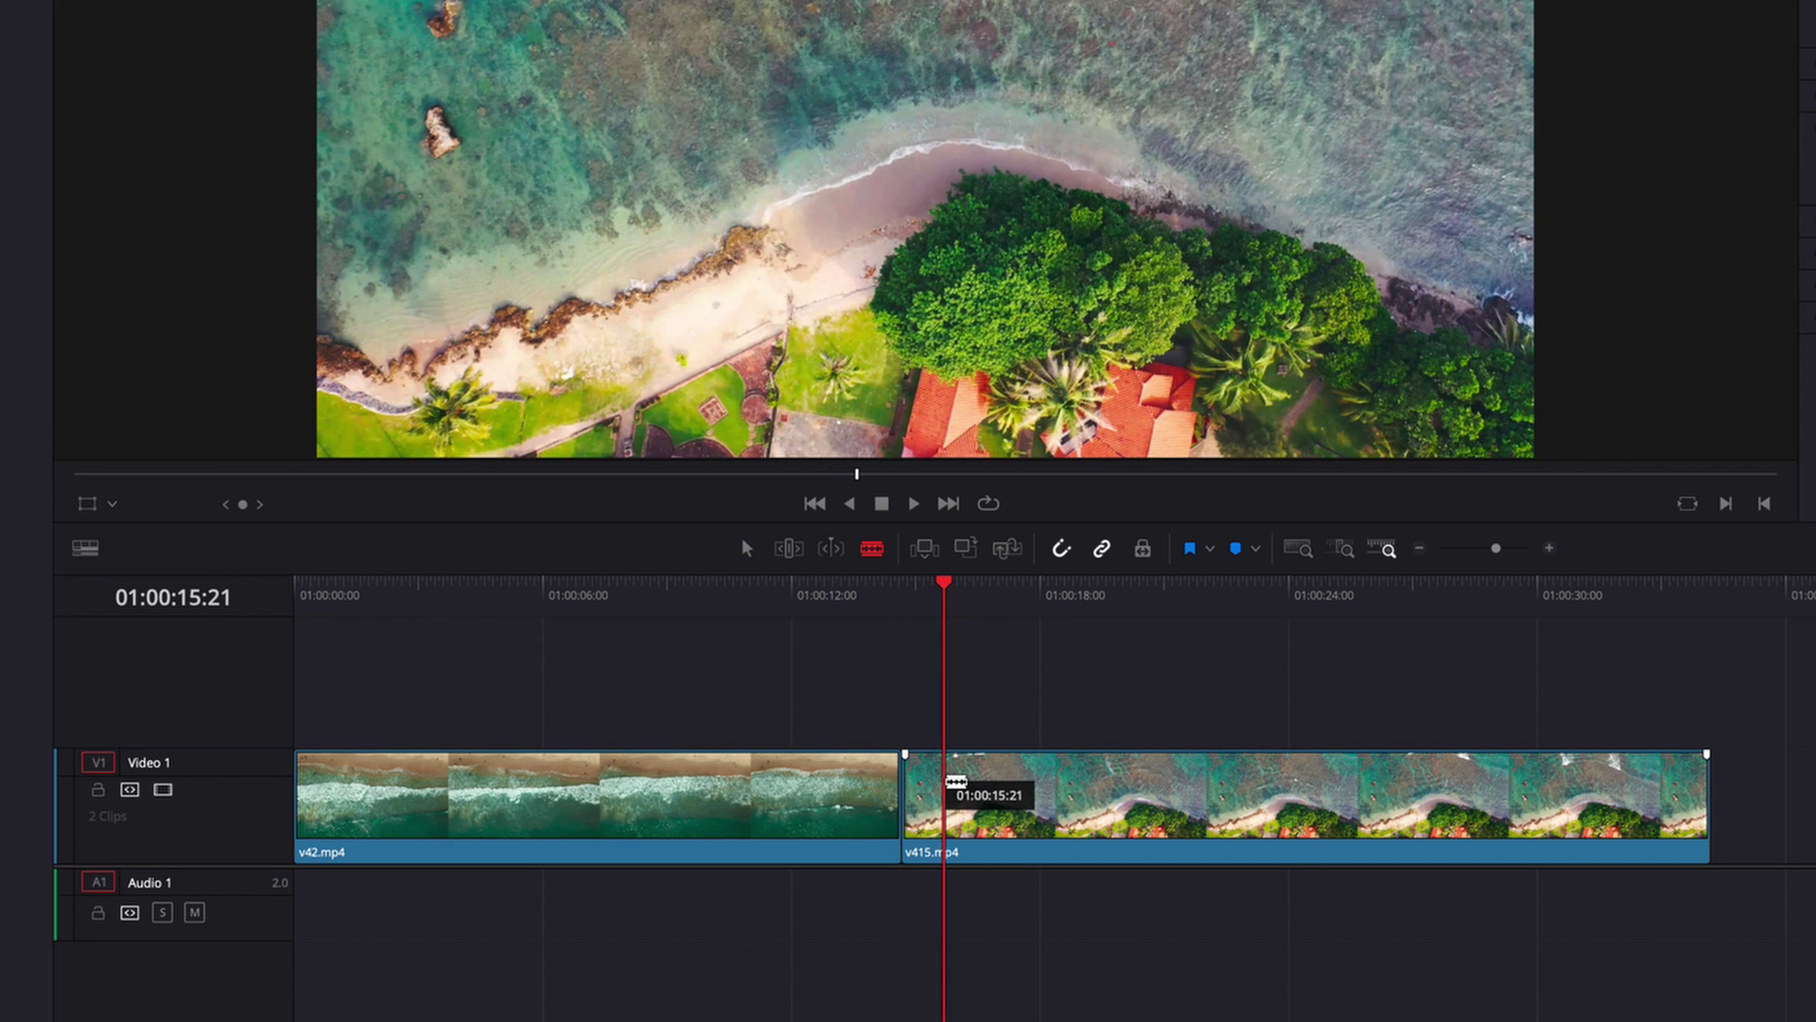
pyautogui.click(944, 785)
pyautogui.press('a')
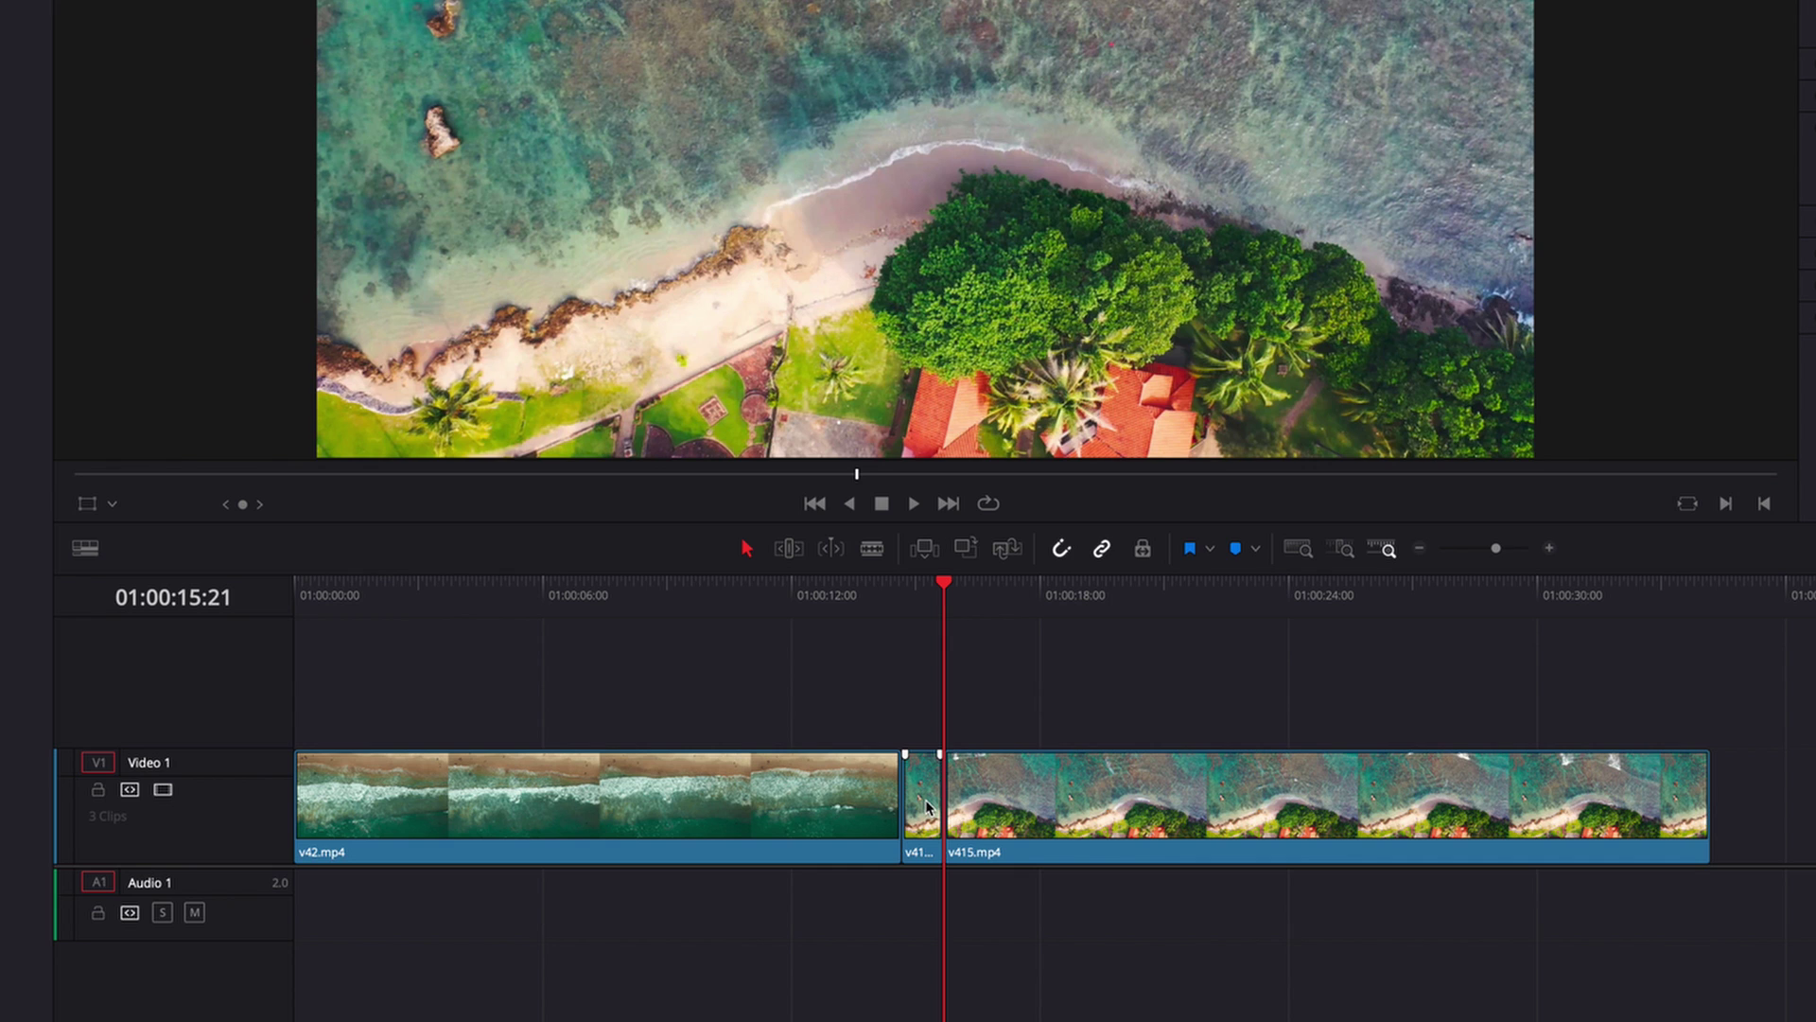
# Move the short v415.mp4 piece to Video 2, ending flush with v42.mp4, and close the gap left on Video 1.
pyautogui.moveTo(929, 754); pyautogui.dragTo(886, 697)
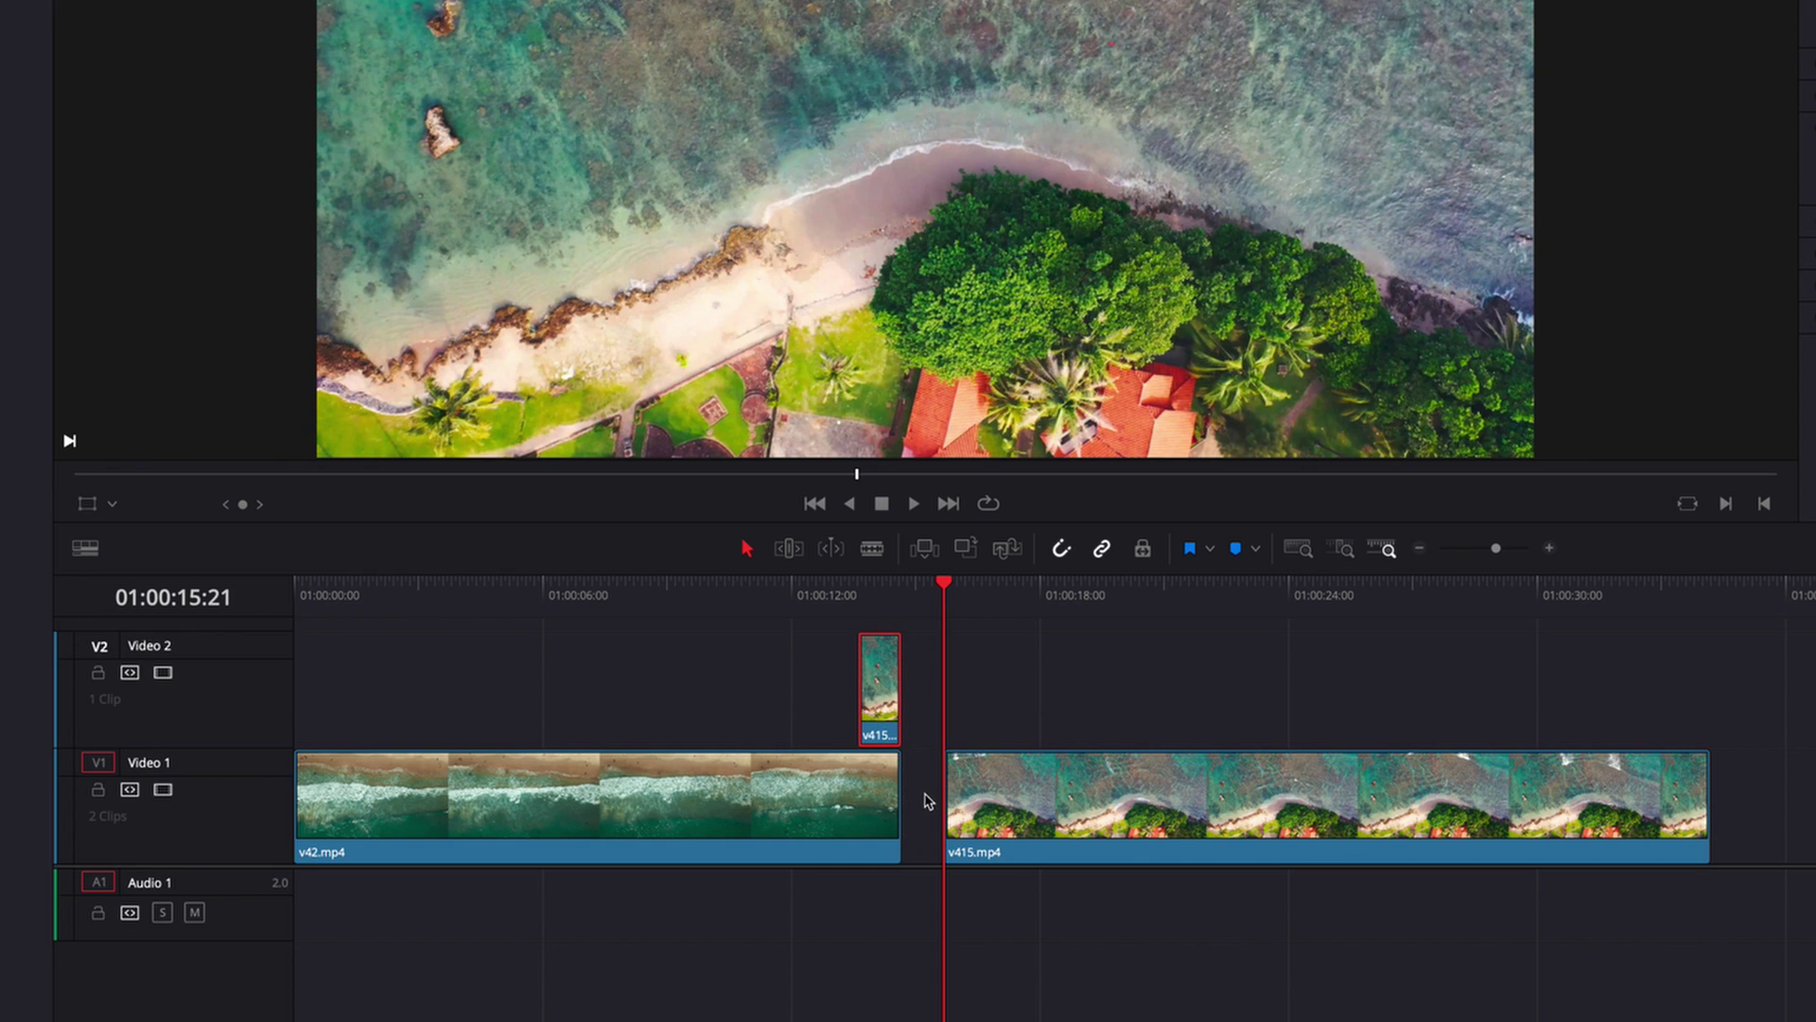
pyautogui.click(927, 799)
pyautogui.press('Delete')
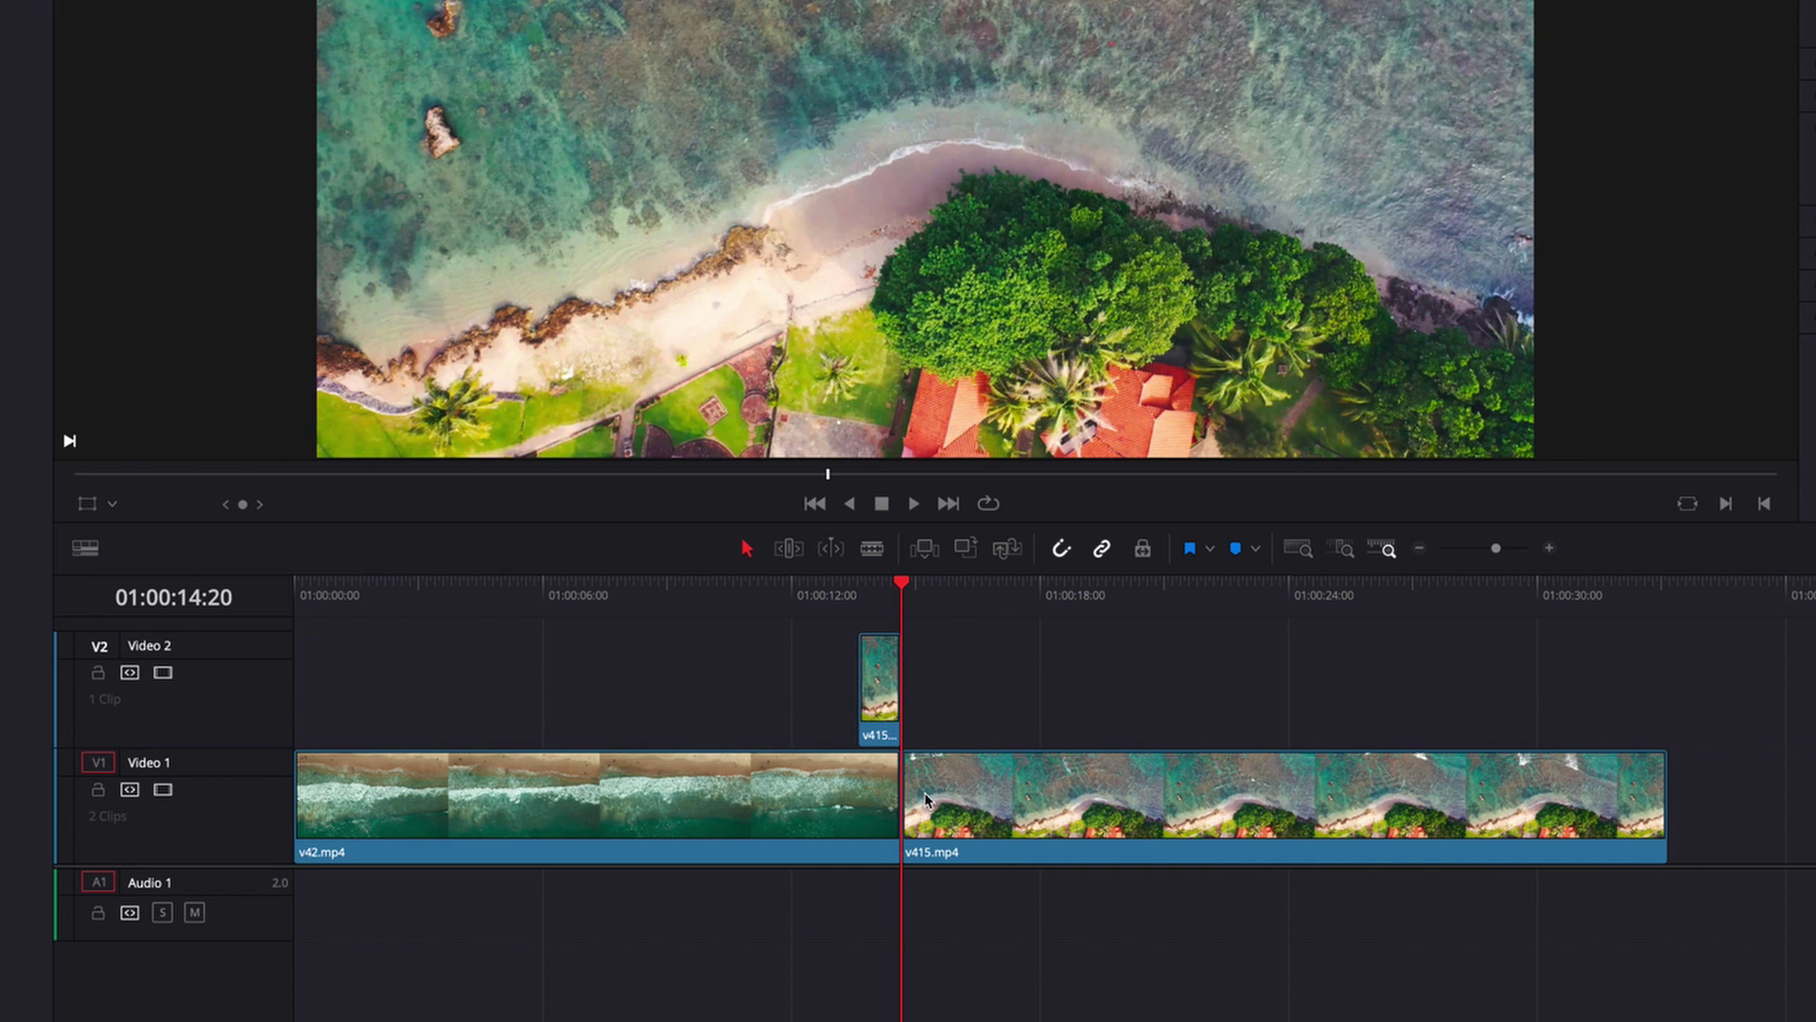
# Split v42.mp4 at 01:00:12:19, about two seconds before its end.
pyautogui.click(819, 598)
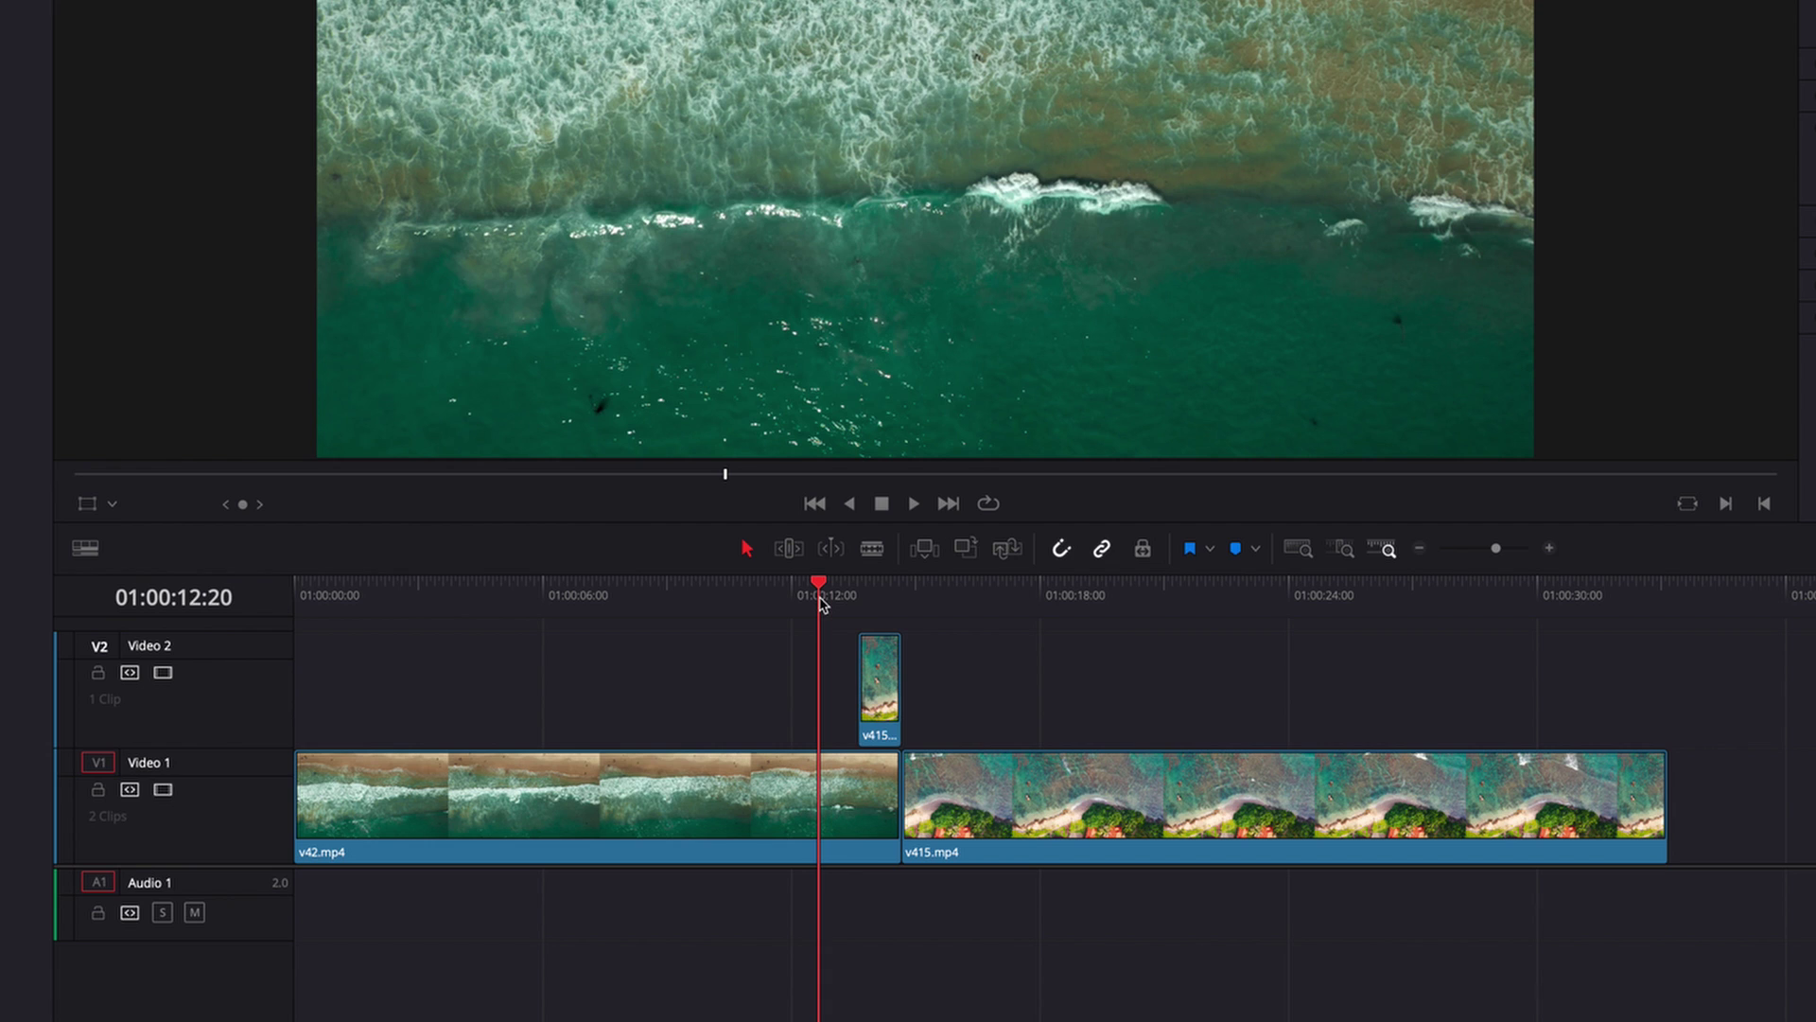
pyautogui.press('Left')
pyautogui.press('Left')
pyautogui.press('Right')
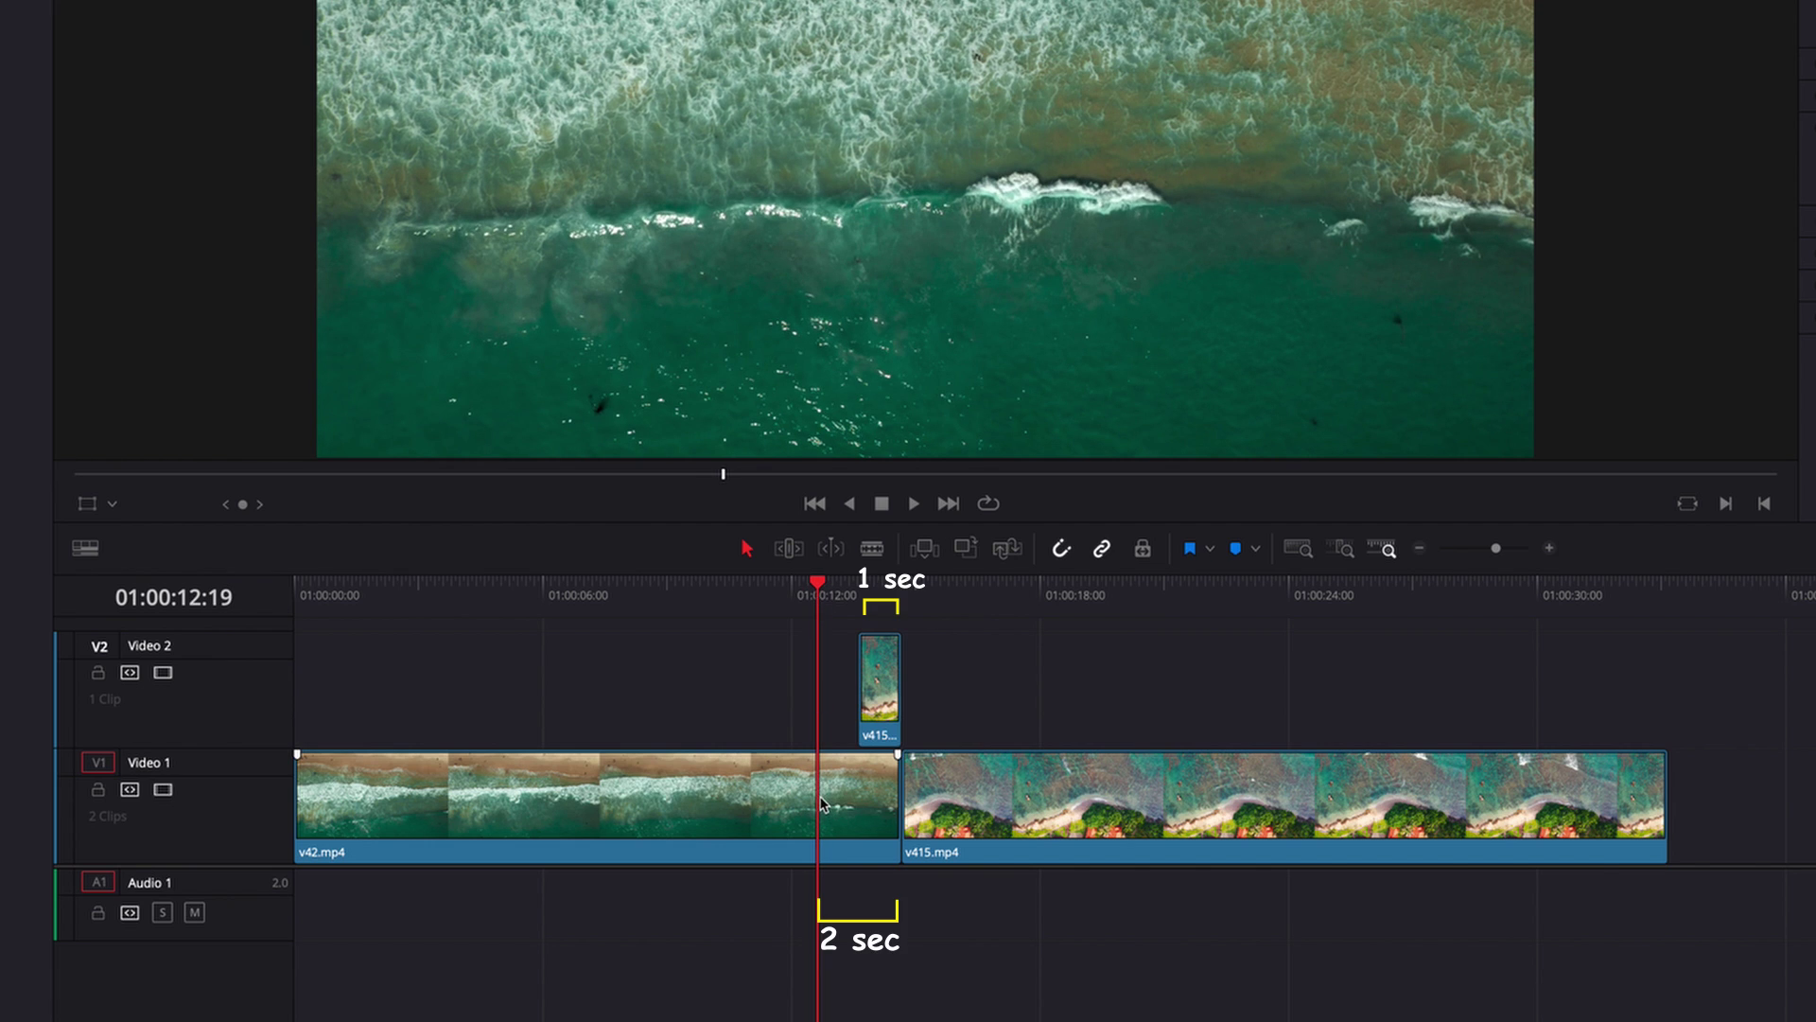
pyautogui.press('b')
pyautogui.click(825, 798)
pyautogui.press('a')
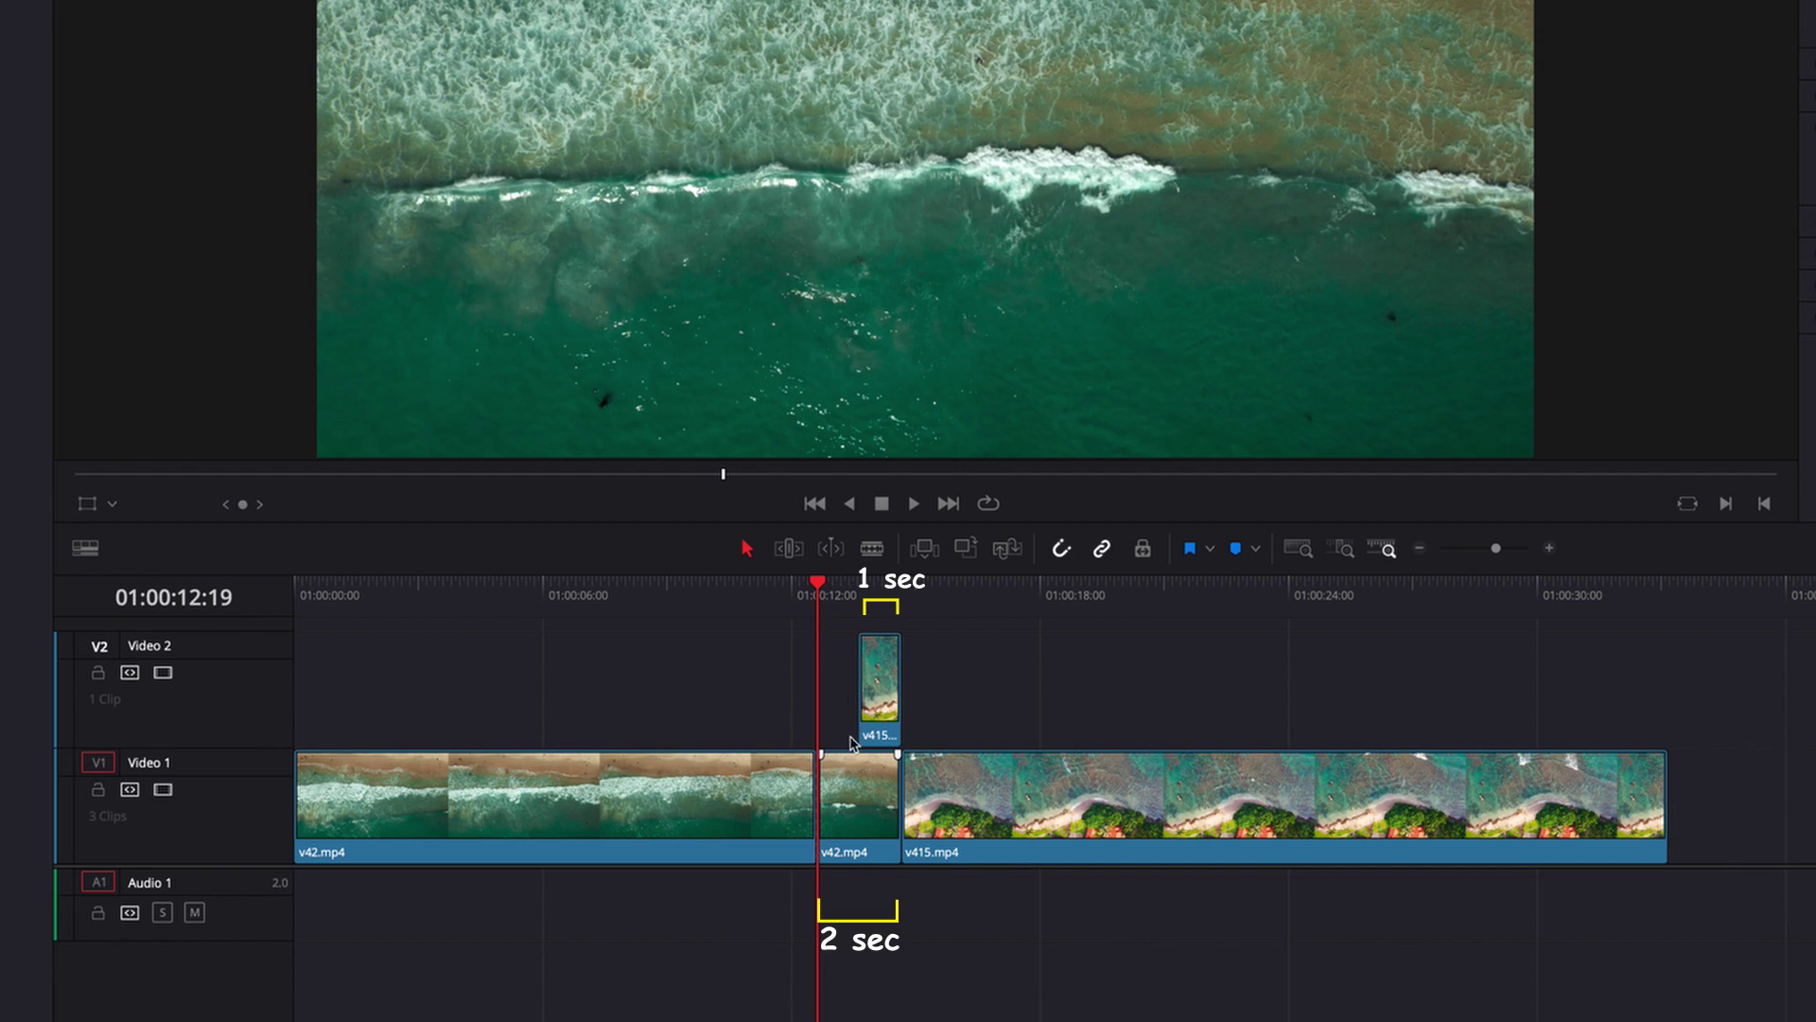
# Combine the short v42.mp4 end piece and the v415.mp4 piece above it into a new Fusion clip and open it in Fusion.
pyautogui.click(863, 659)
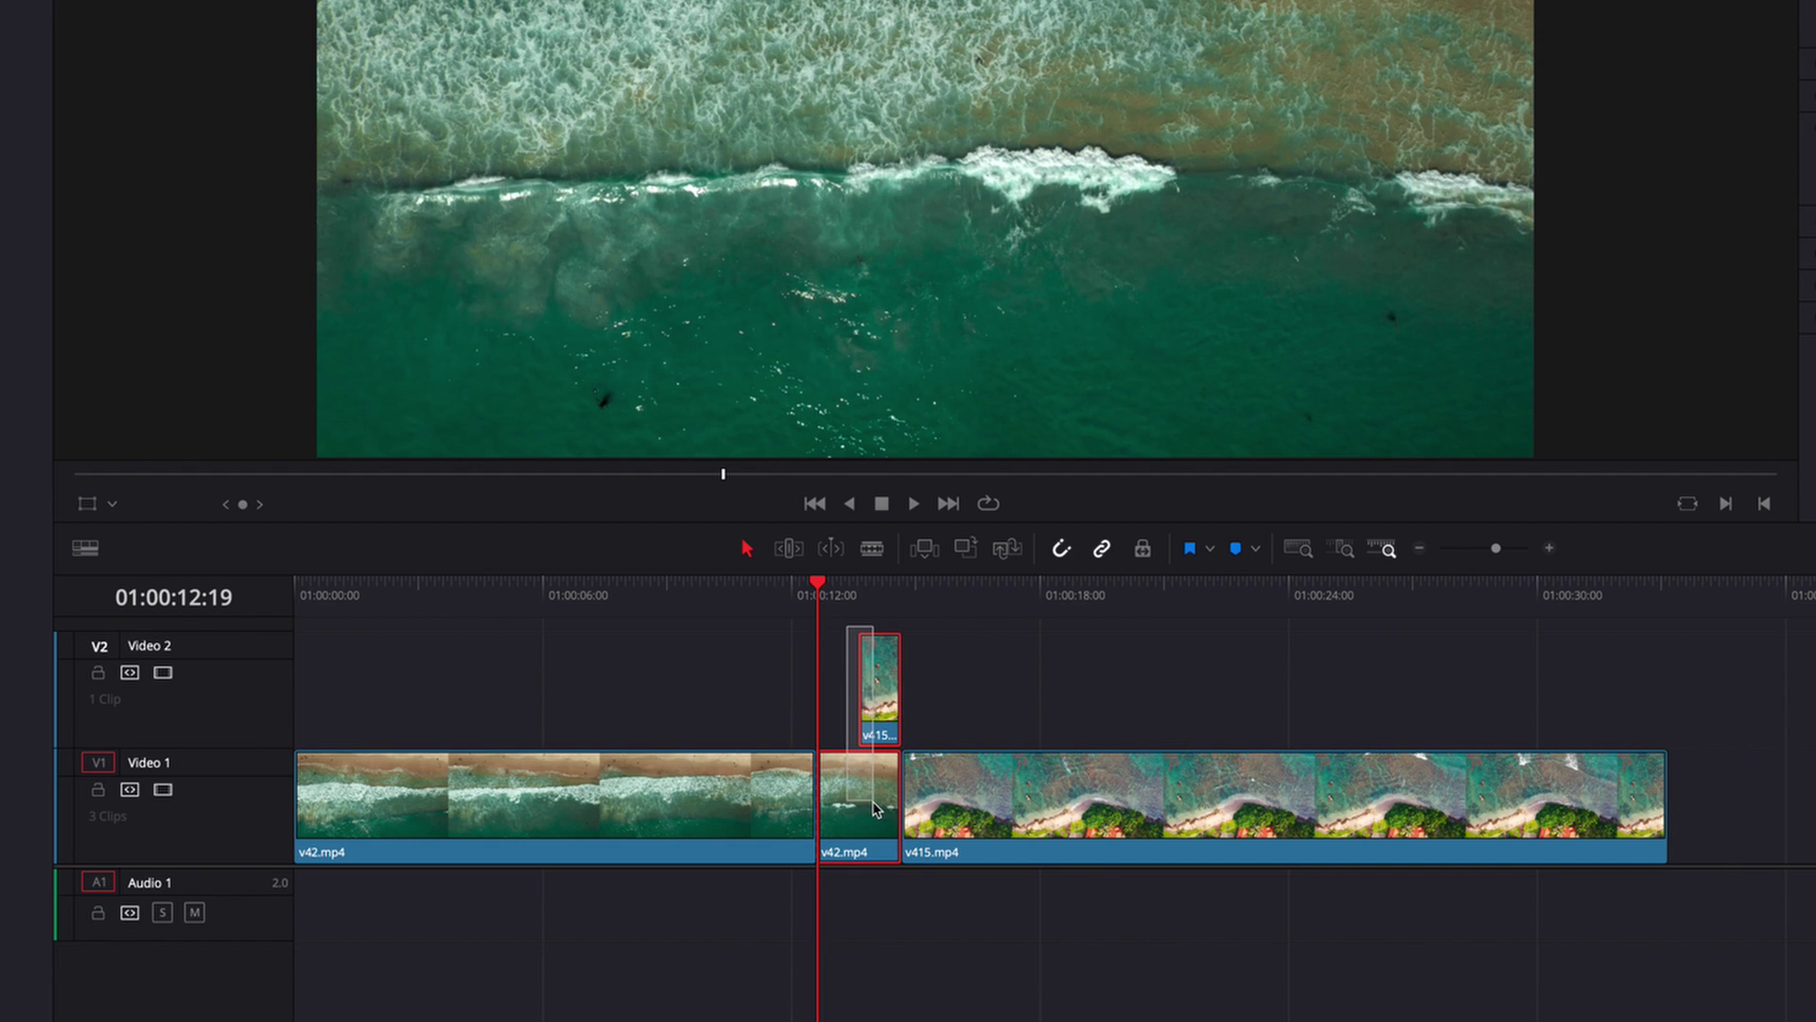
pyautogui.keyDown('super'); pyautogui.click(869, 800); pyautogui.keyUp('super')
pyautogui.rightClick(868, 799)
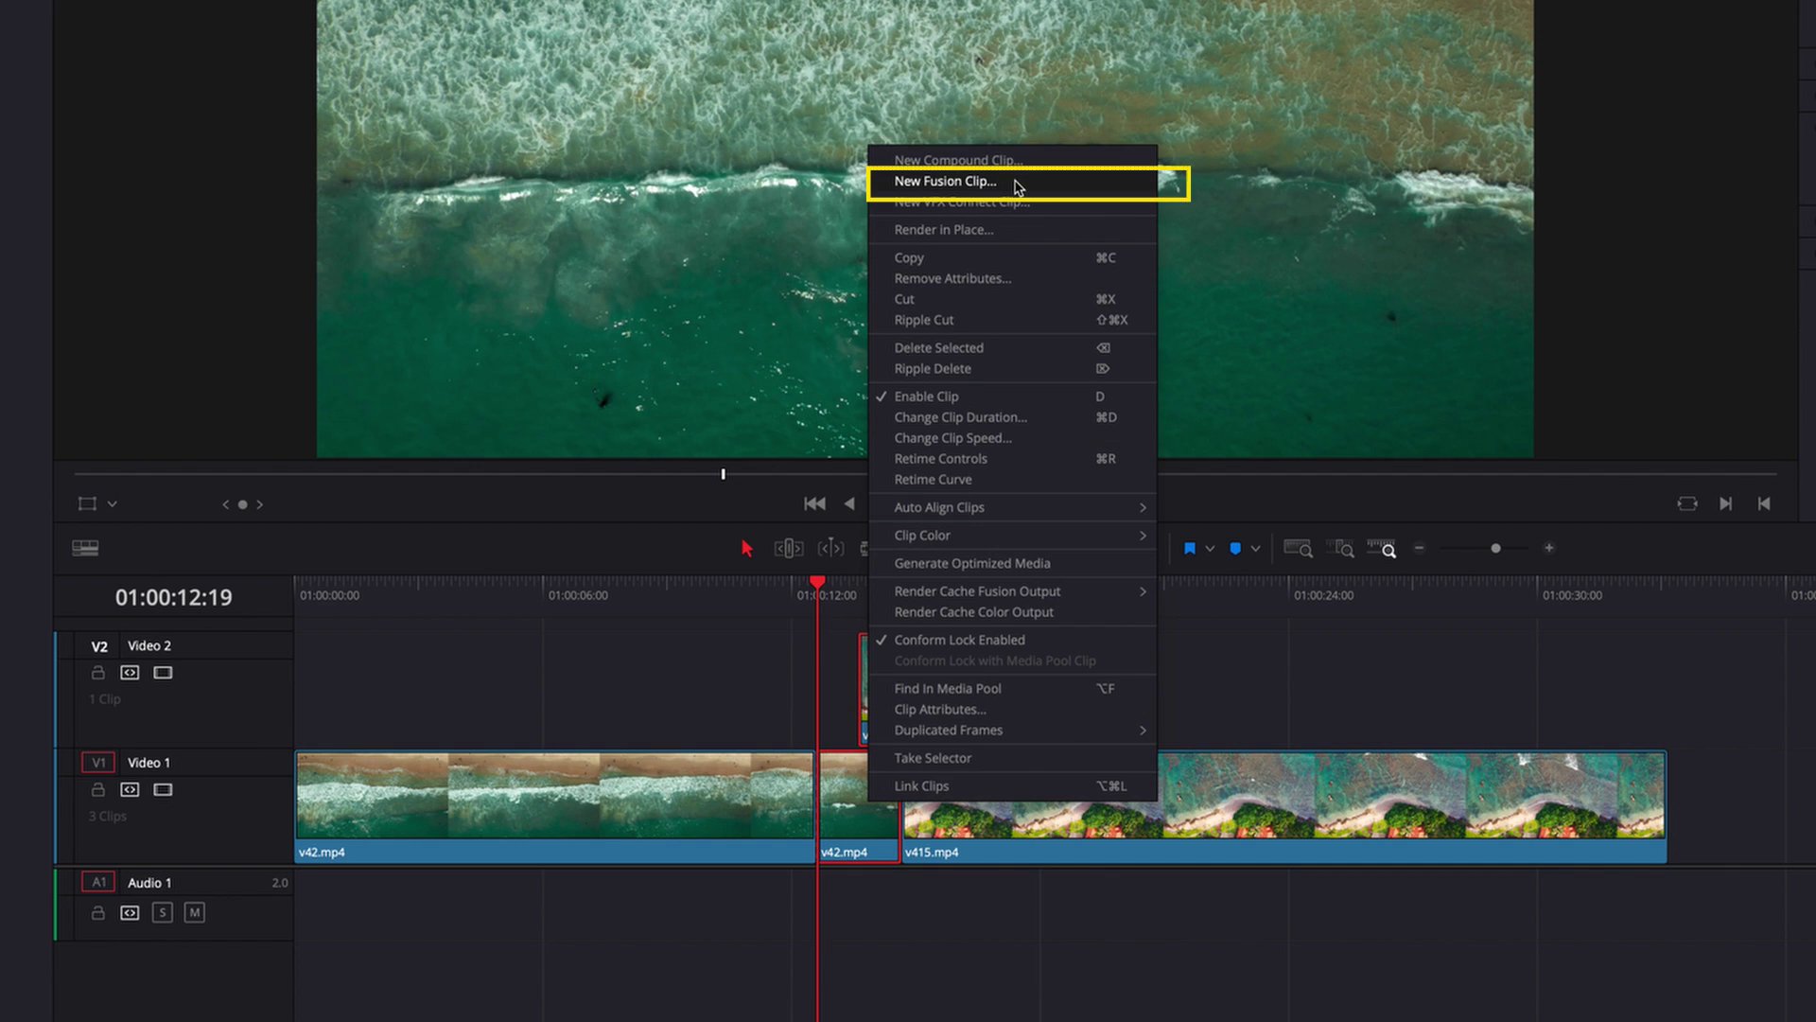
pyautogui.click(1015, 183)
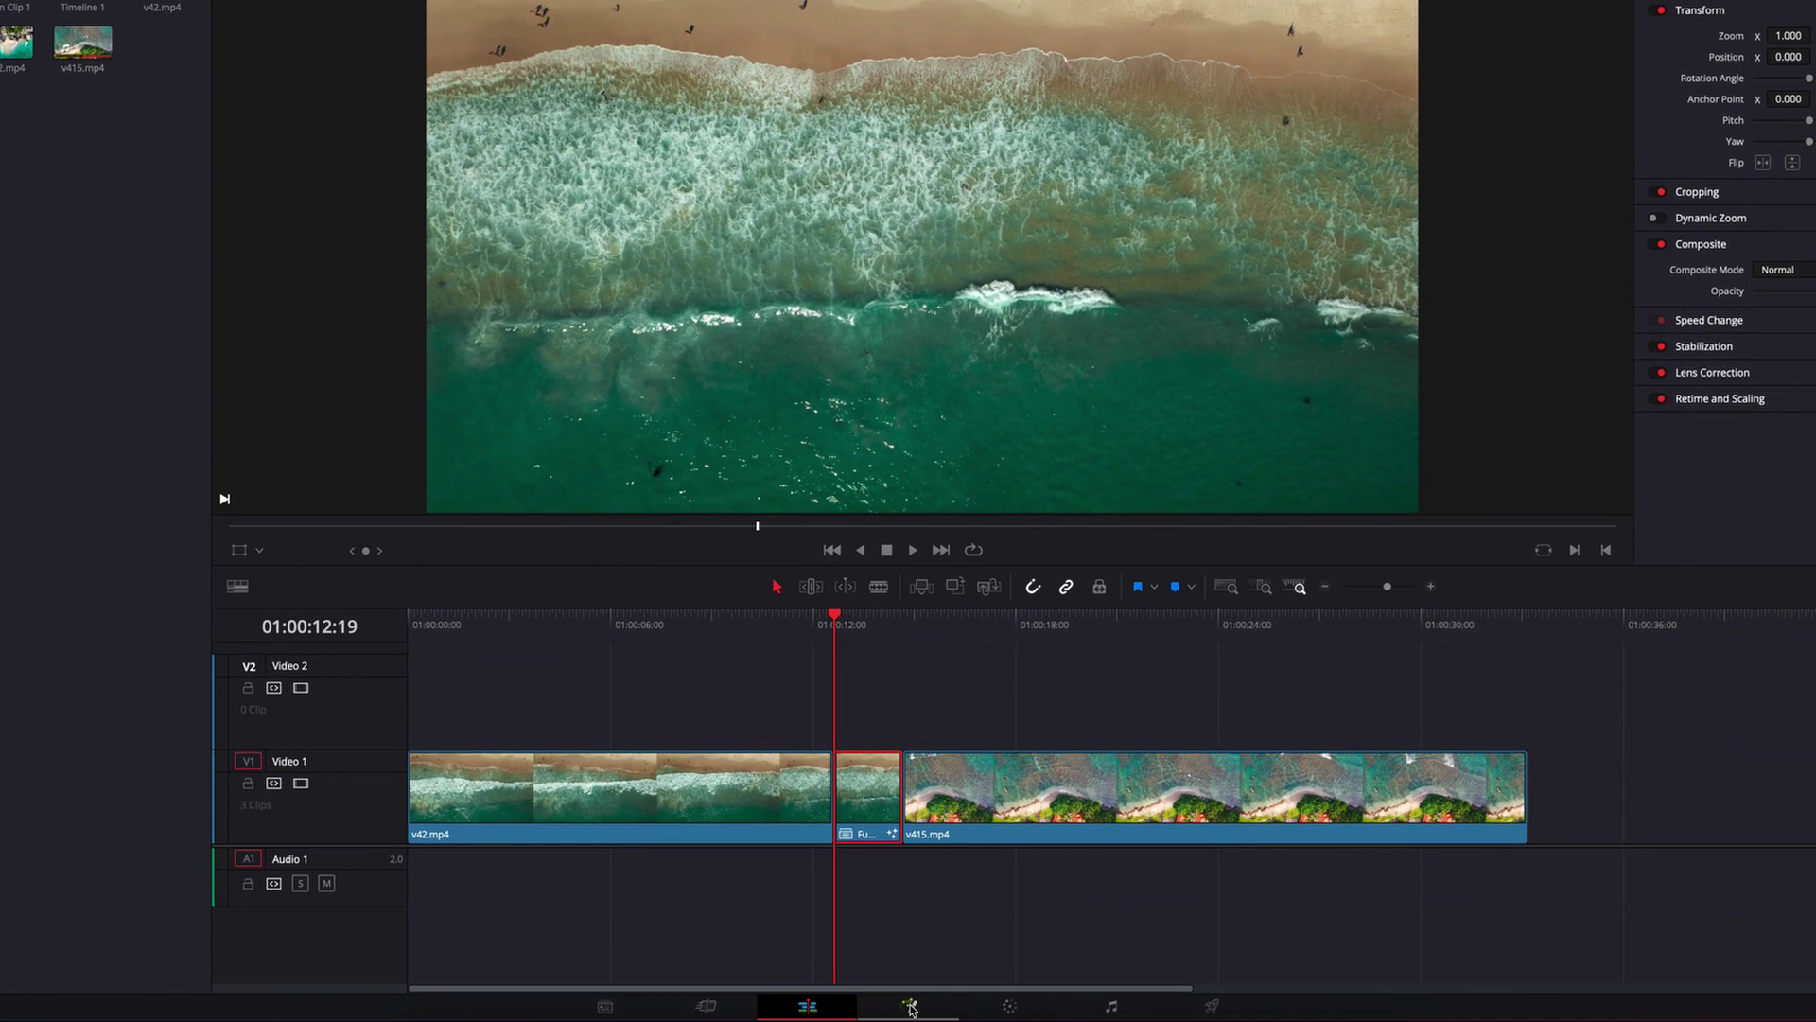
pyautogui.click(909, 1008)
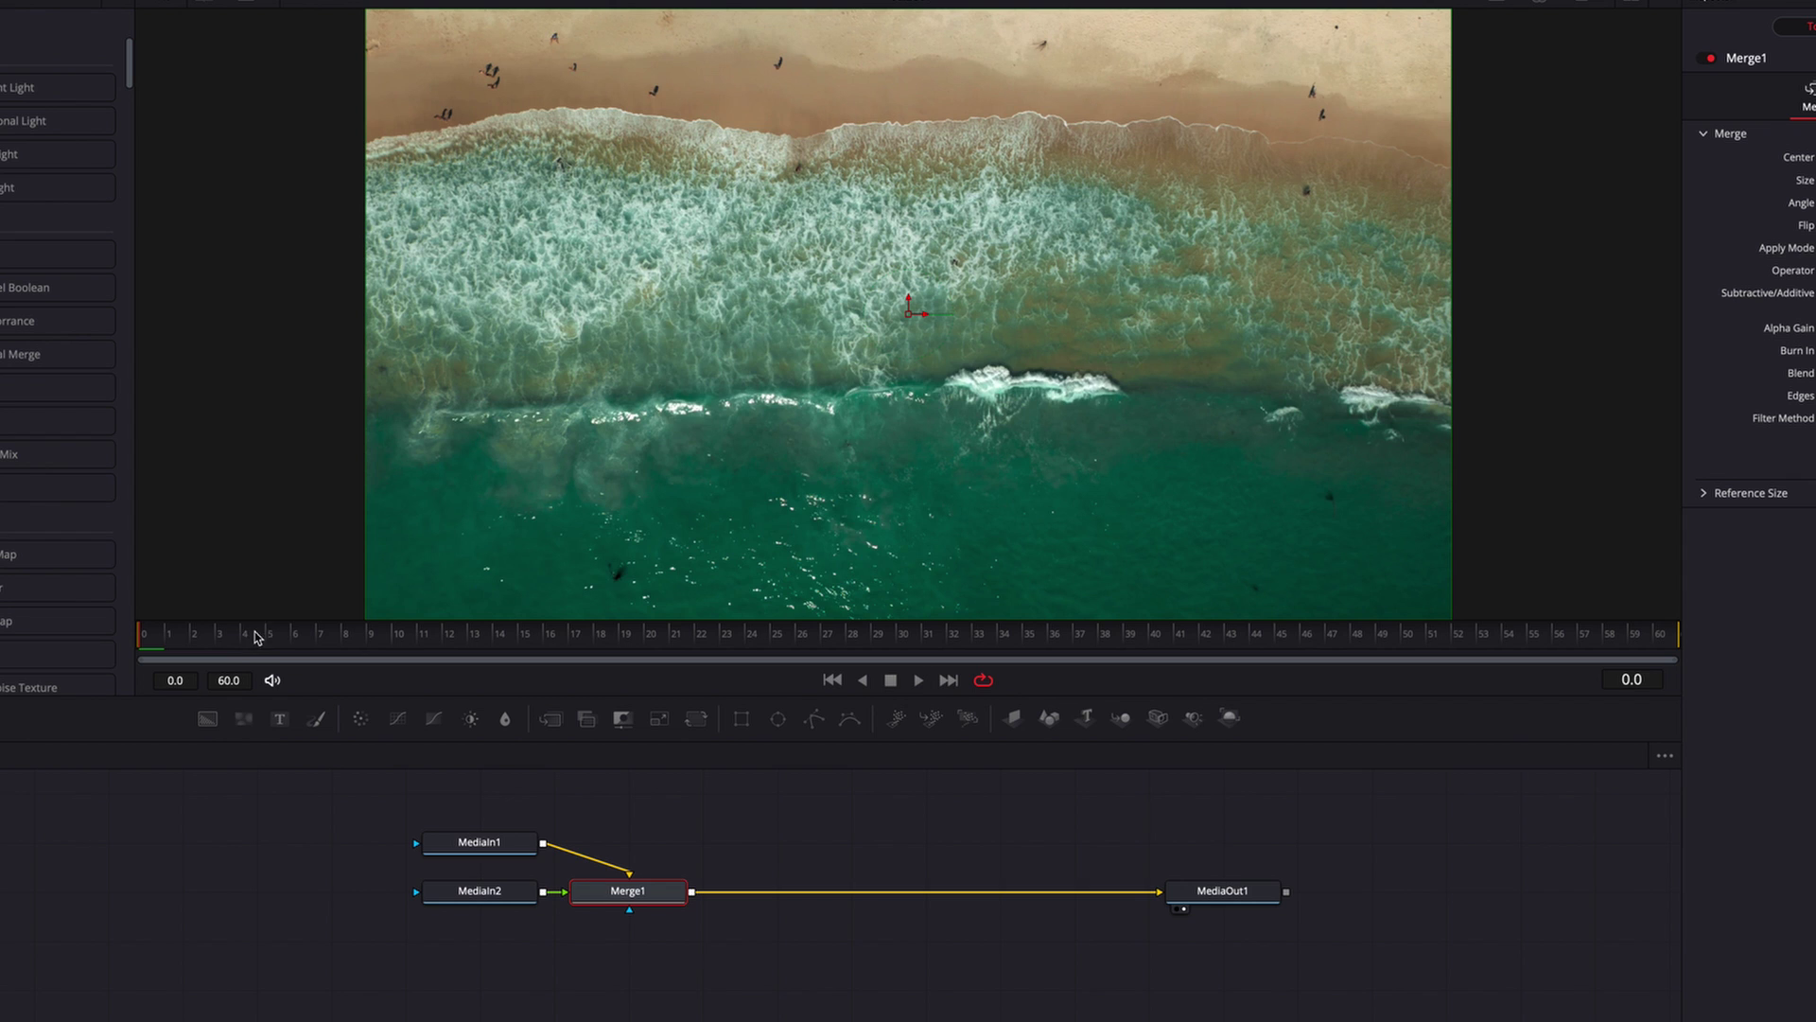
# Scrub through the Fusion clip and inspect the MediaIn1 and MediaIn2 source nodes.
pyautogui.moveTo(261, 639); pyautogui.dragTo(1521, 649)
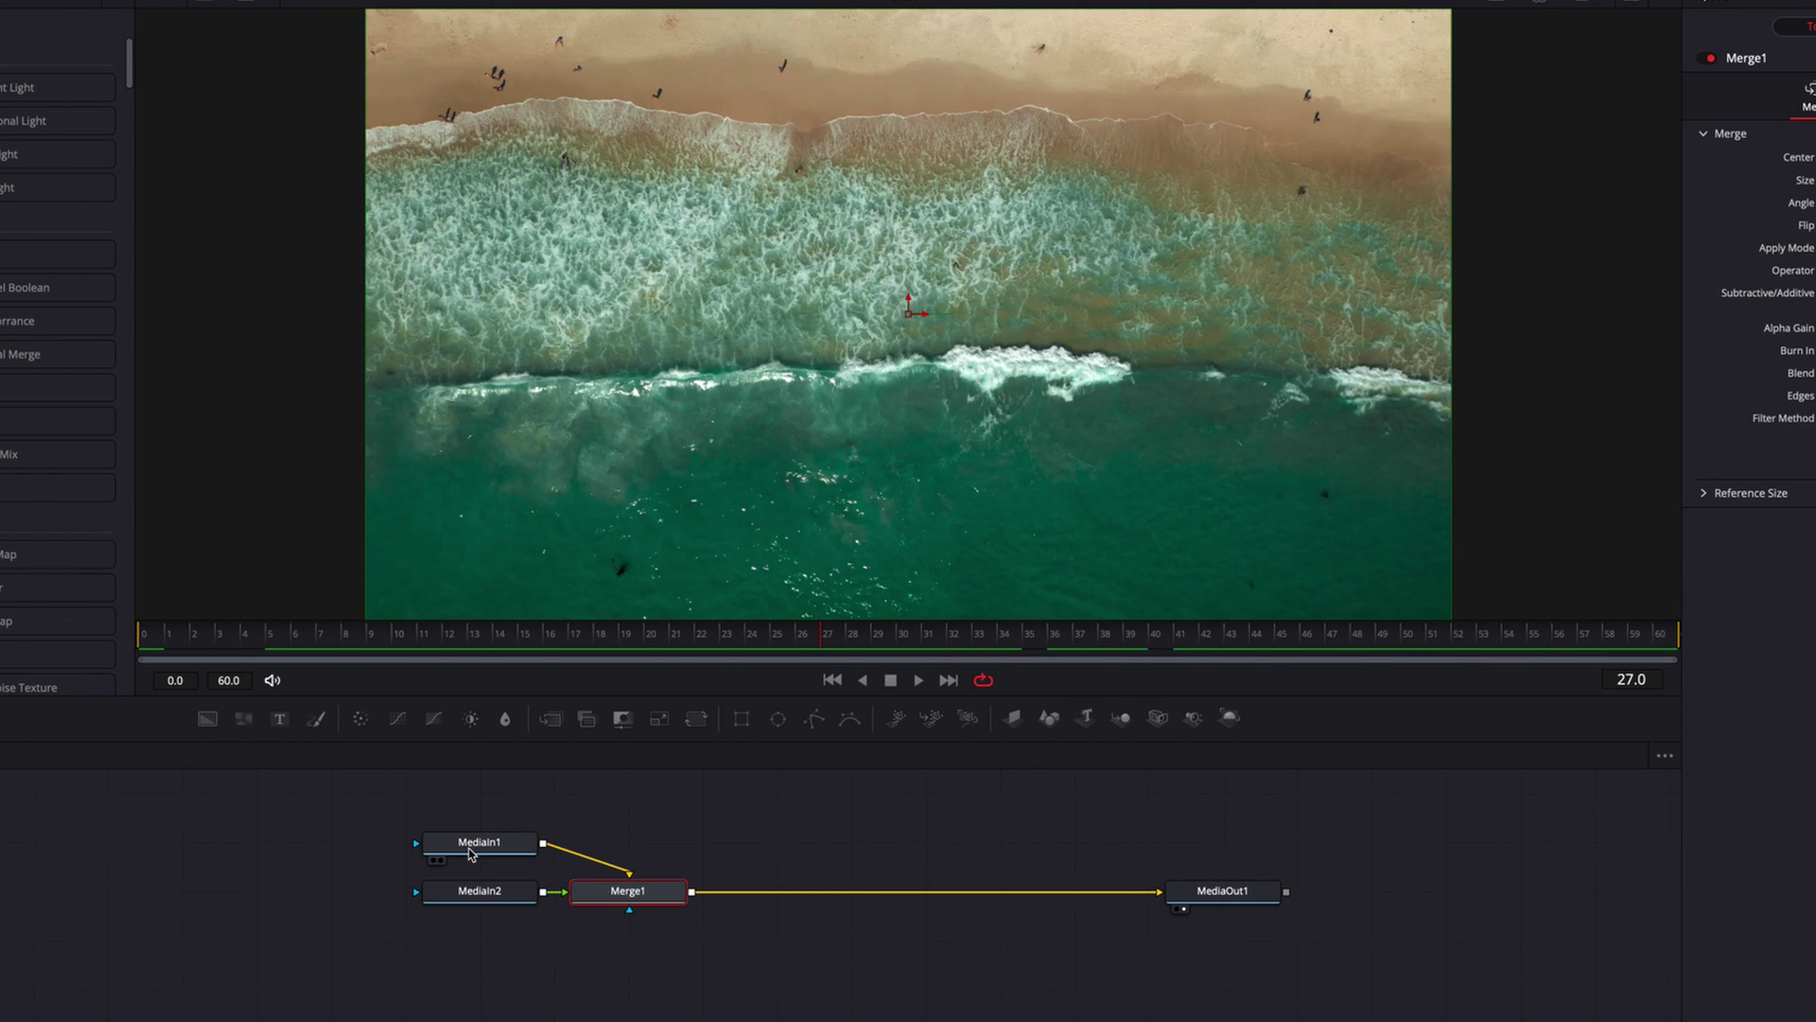
pyautogui.click(477, 845)
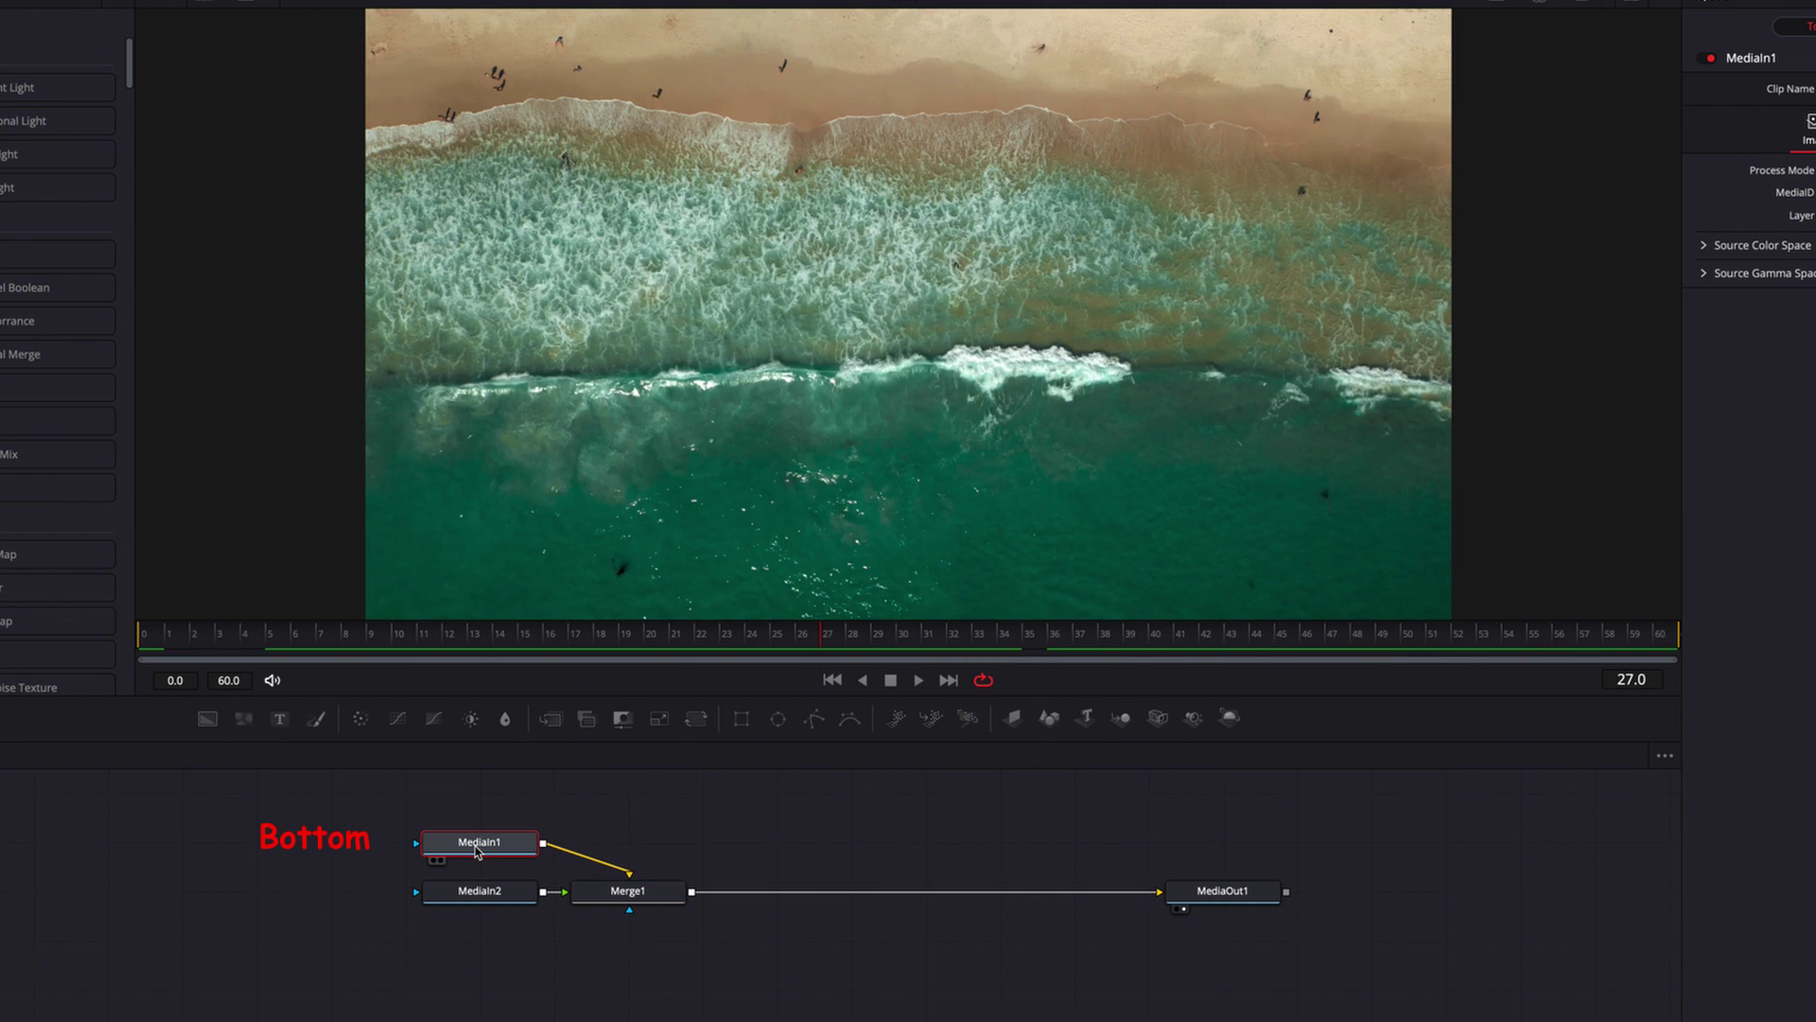
pyautogui.click(489, 898)
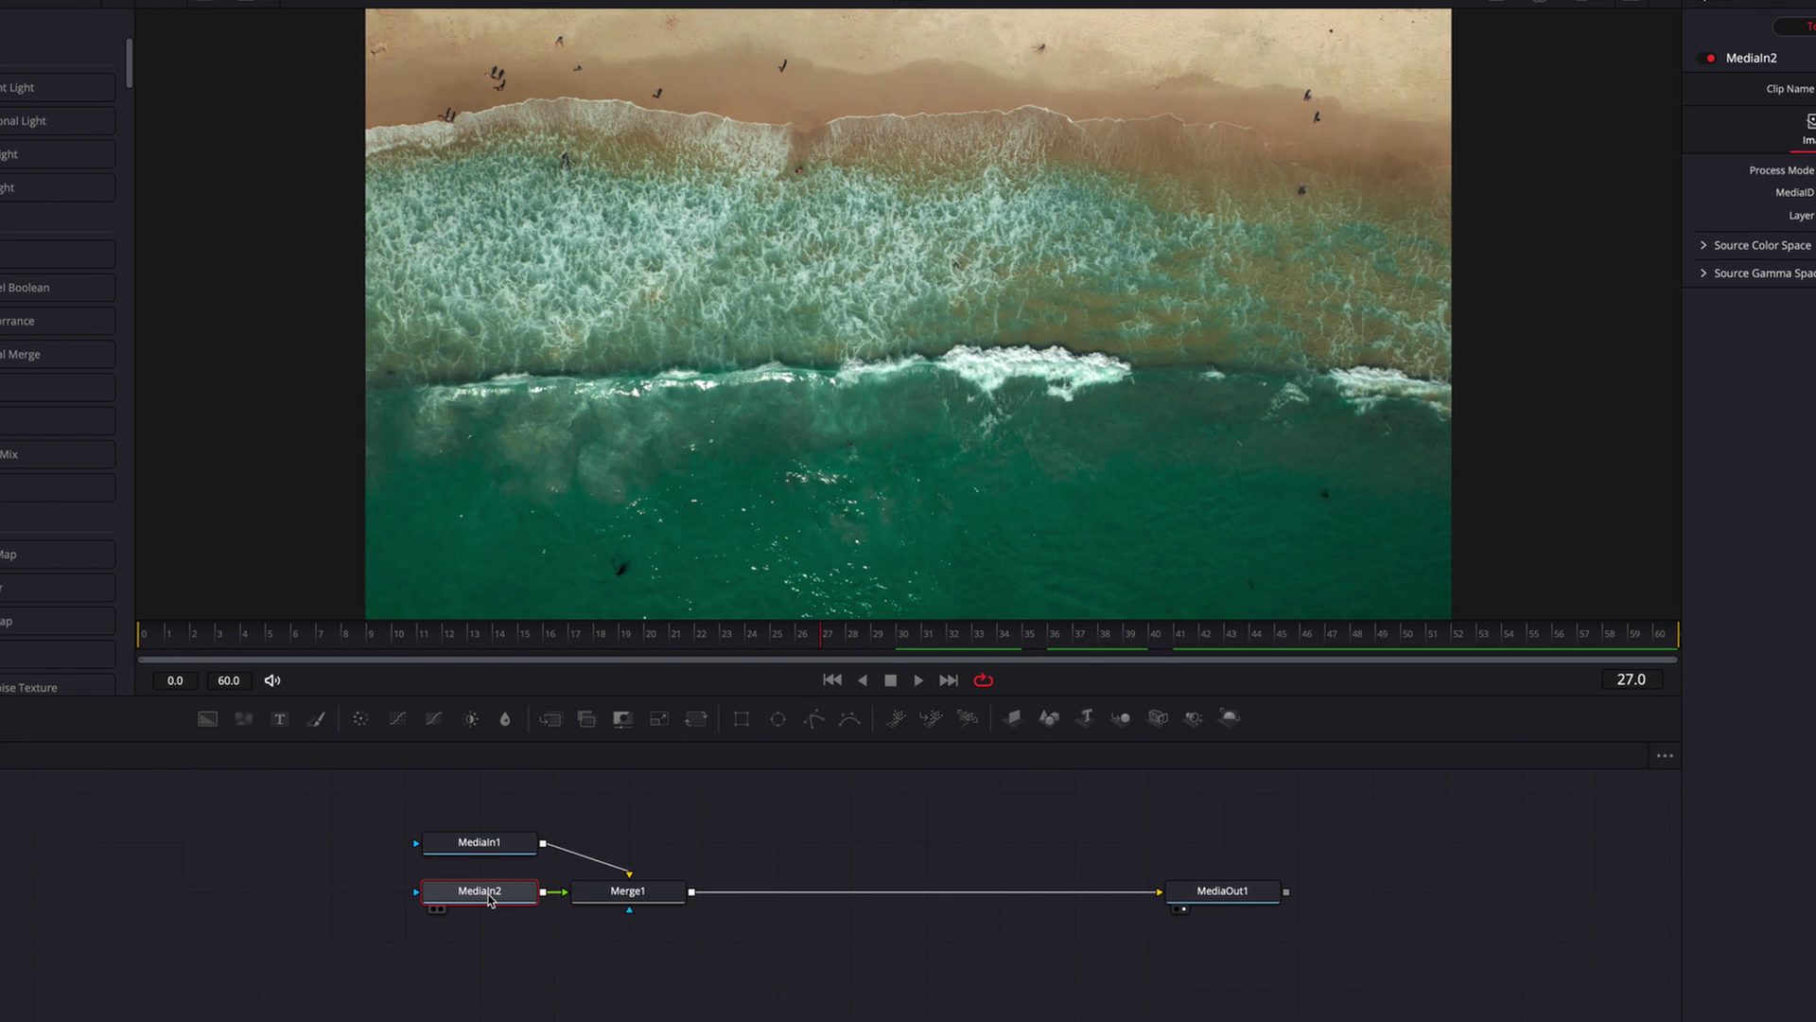
# Insert a Transform node between MediaIn1 and Merge1 and another between MediaIn2 and Merge1, shifting Merge1 to make room.
pyautogui.moveTo(634, 894); pyautogui.dragTo(764, 901)
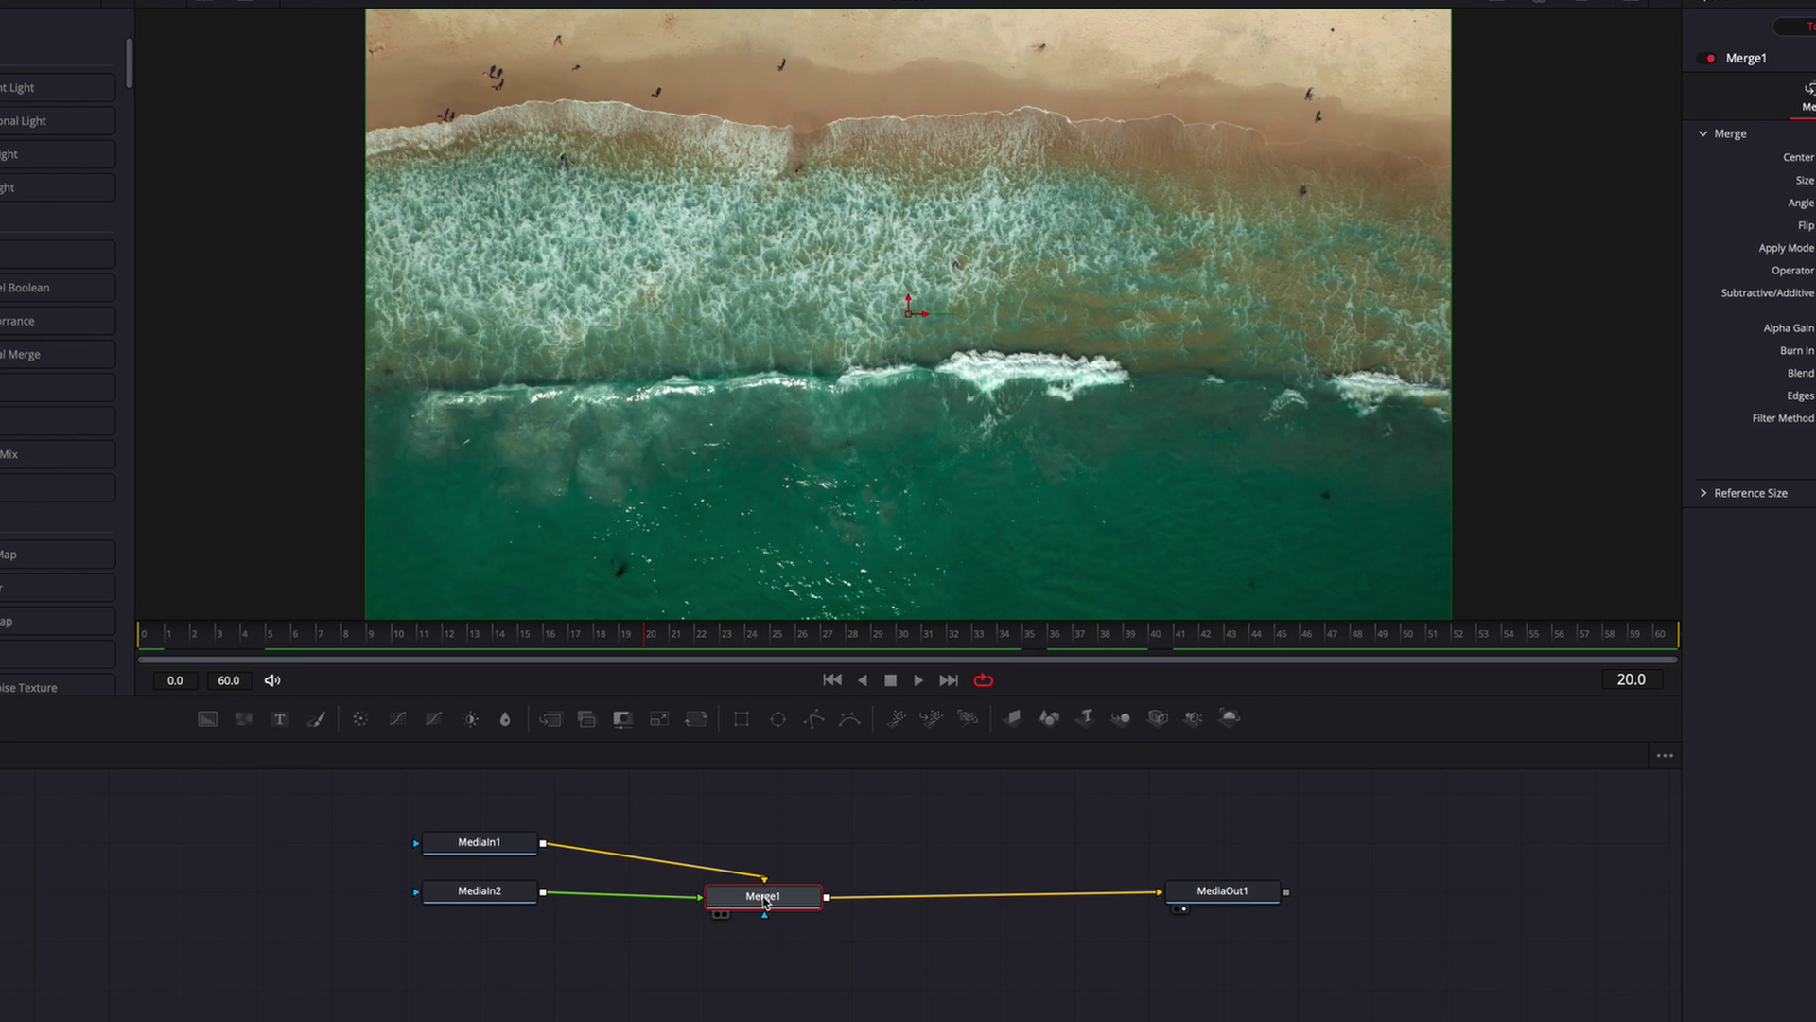
pyautogui.moveTo(697, 721); pyautogui.dragTo(649, 857)
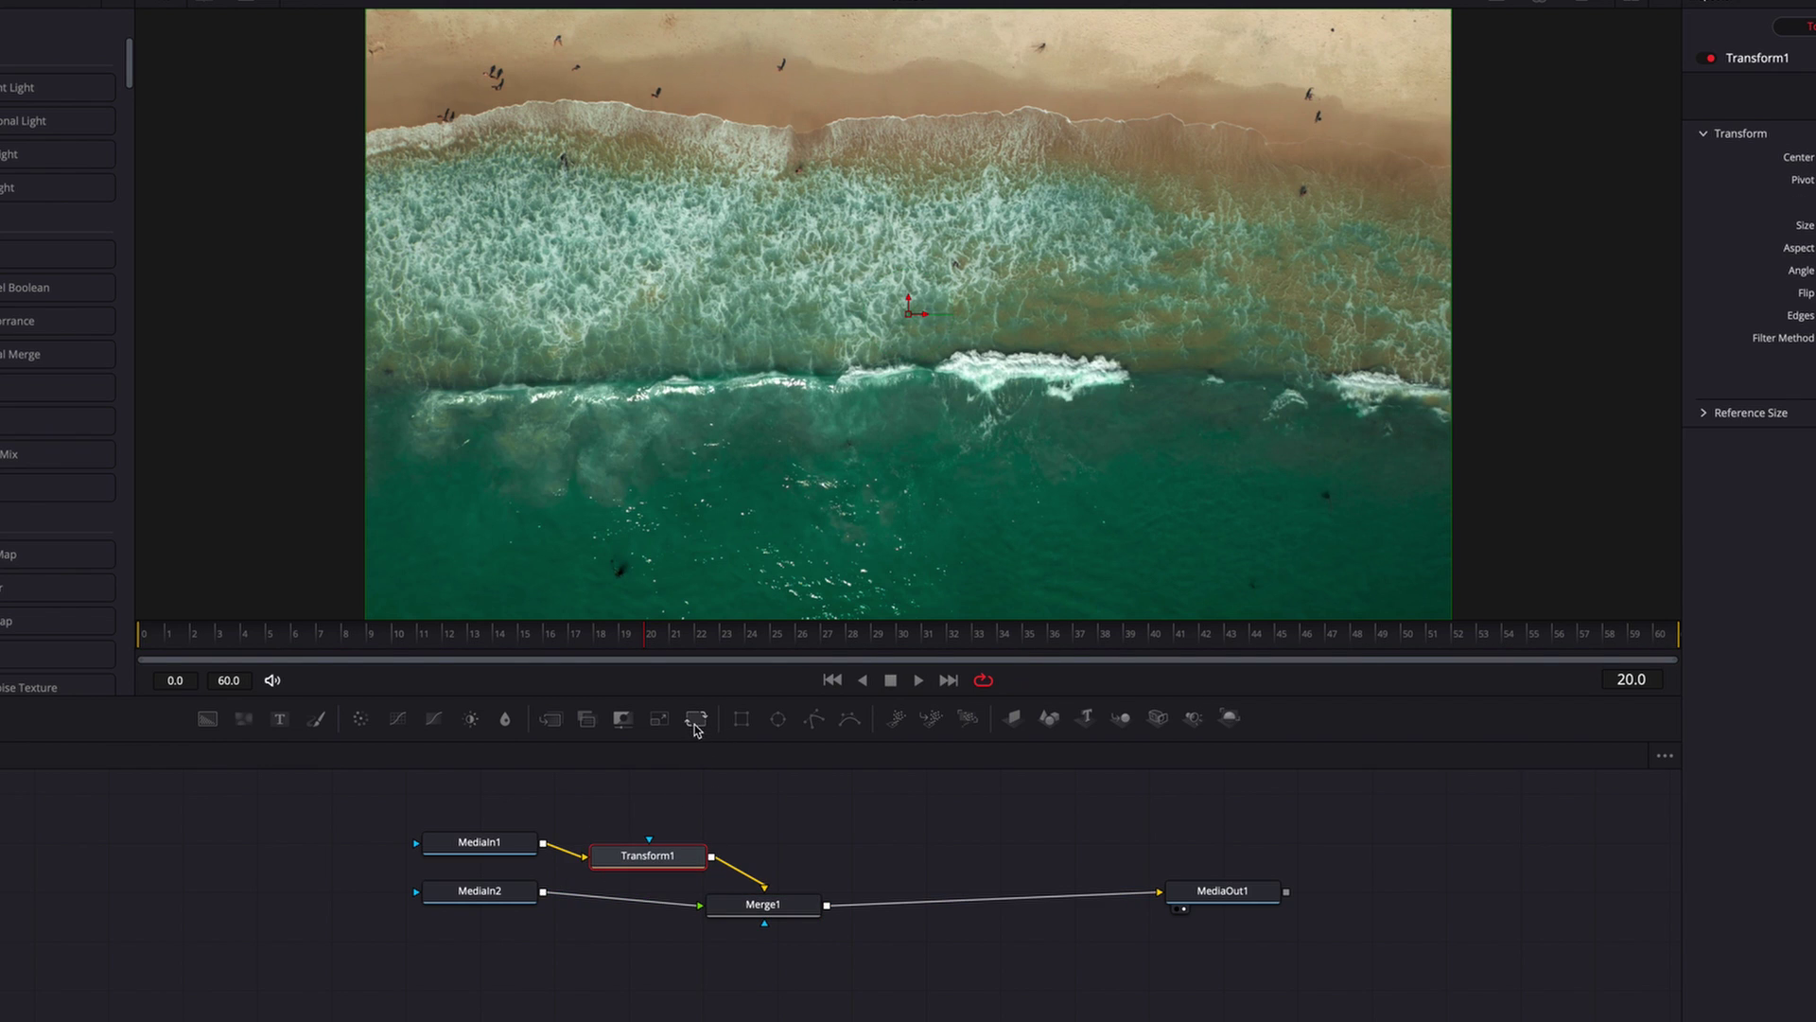
pyautogui.moveTo(695, 724); pyautogui.dragTo(642, 906)
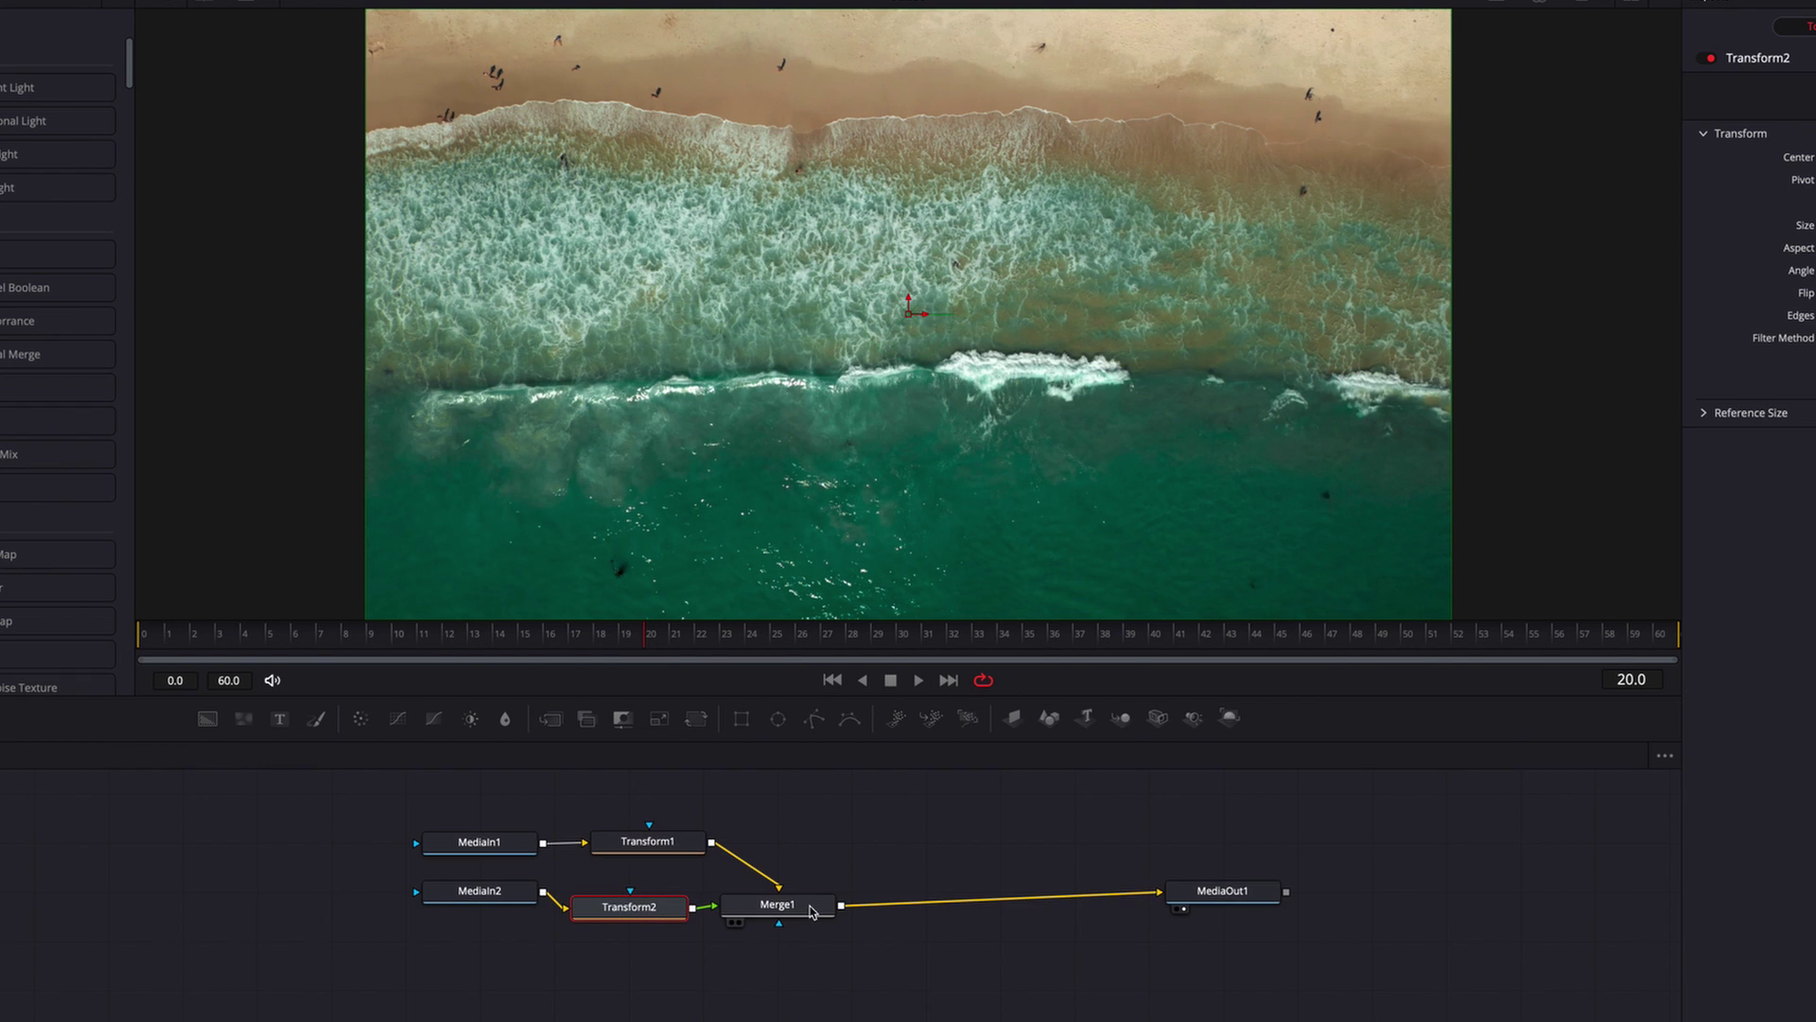
pyautogui.moveTo(812, 911); pyautogui.dragTo(837, 914)
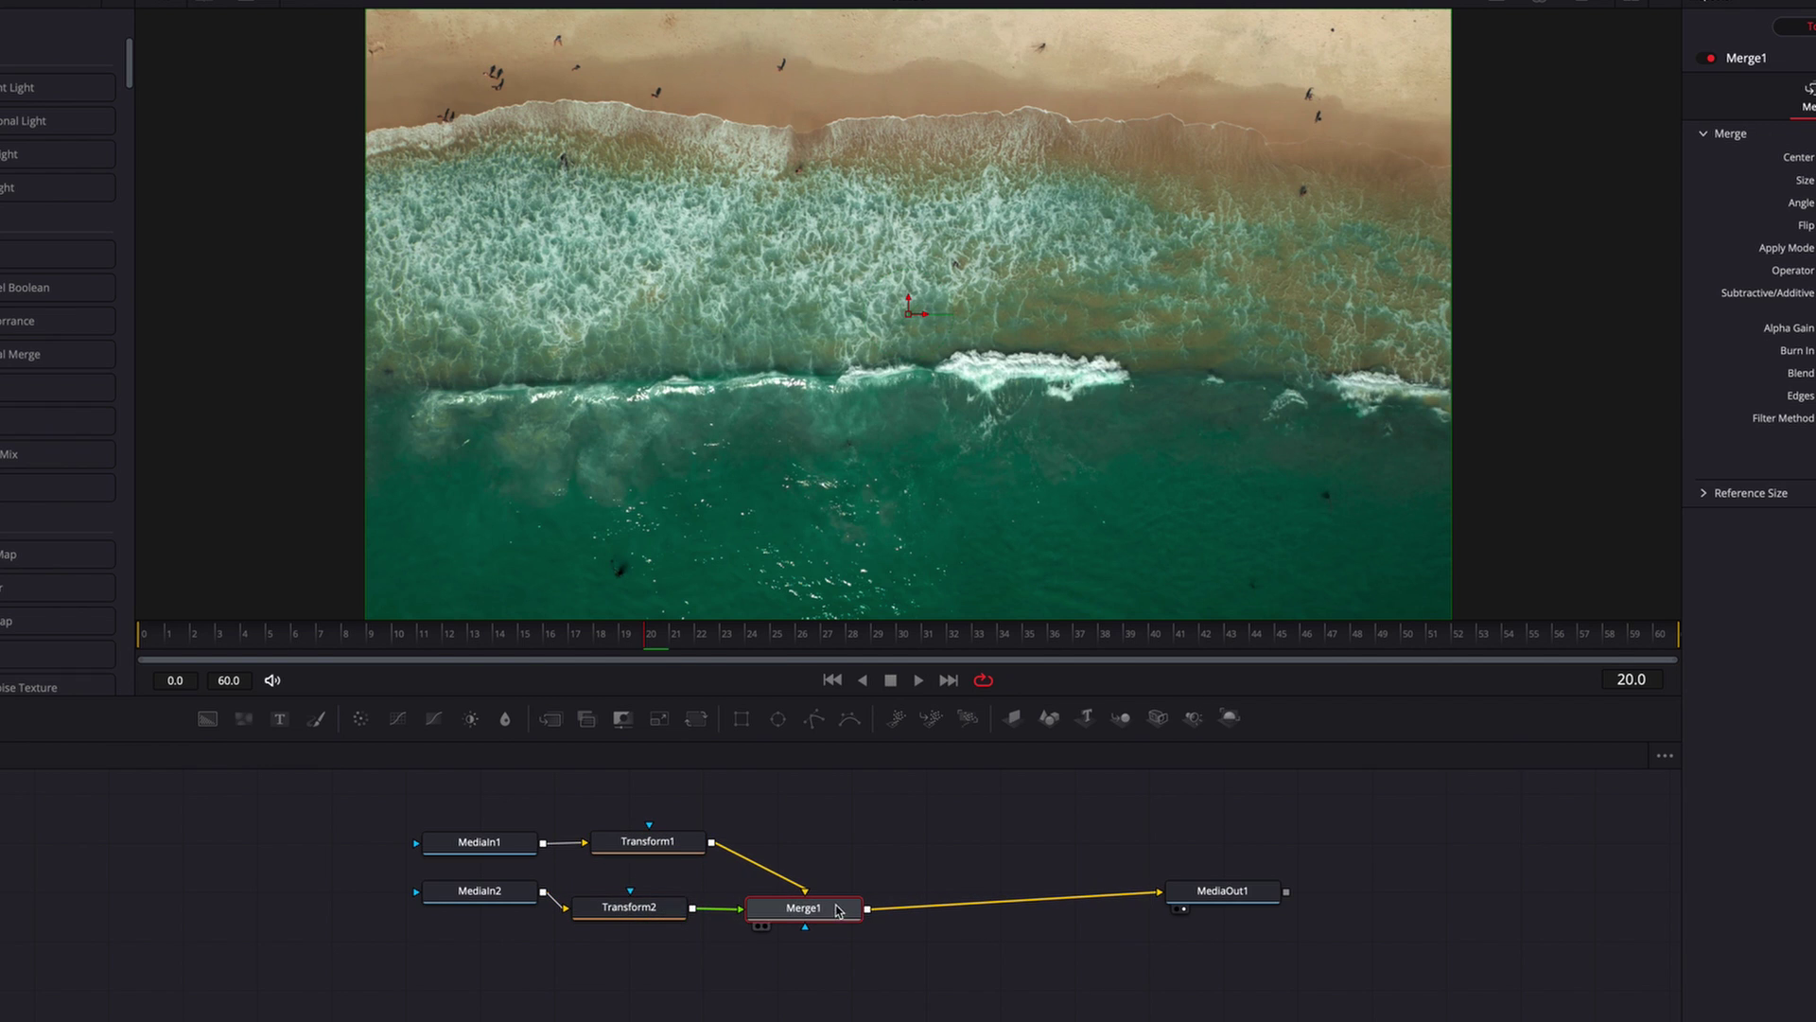
# Keyframe Transform1's Angle at 180 on frame 29, the last frame of the first clip.
pyautogui.click(673, 851)
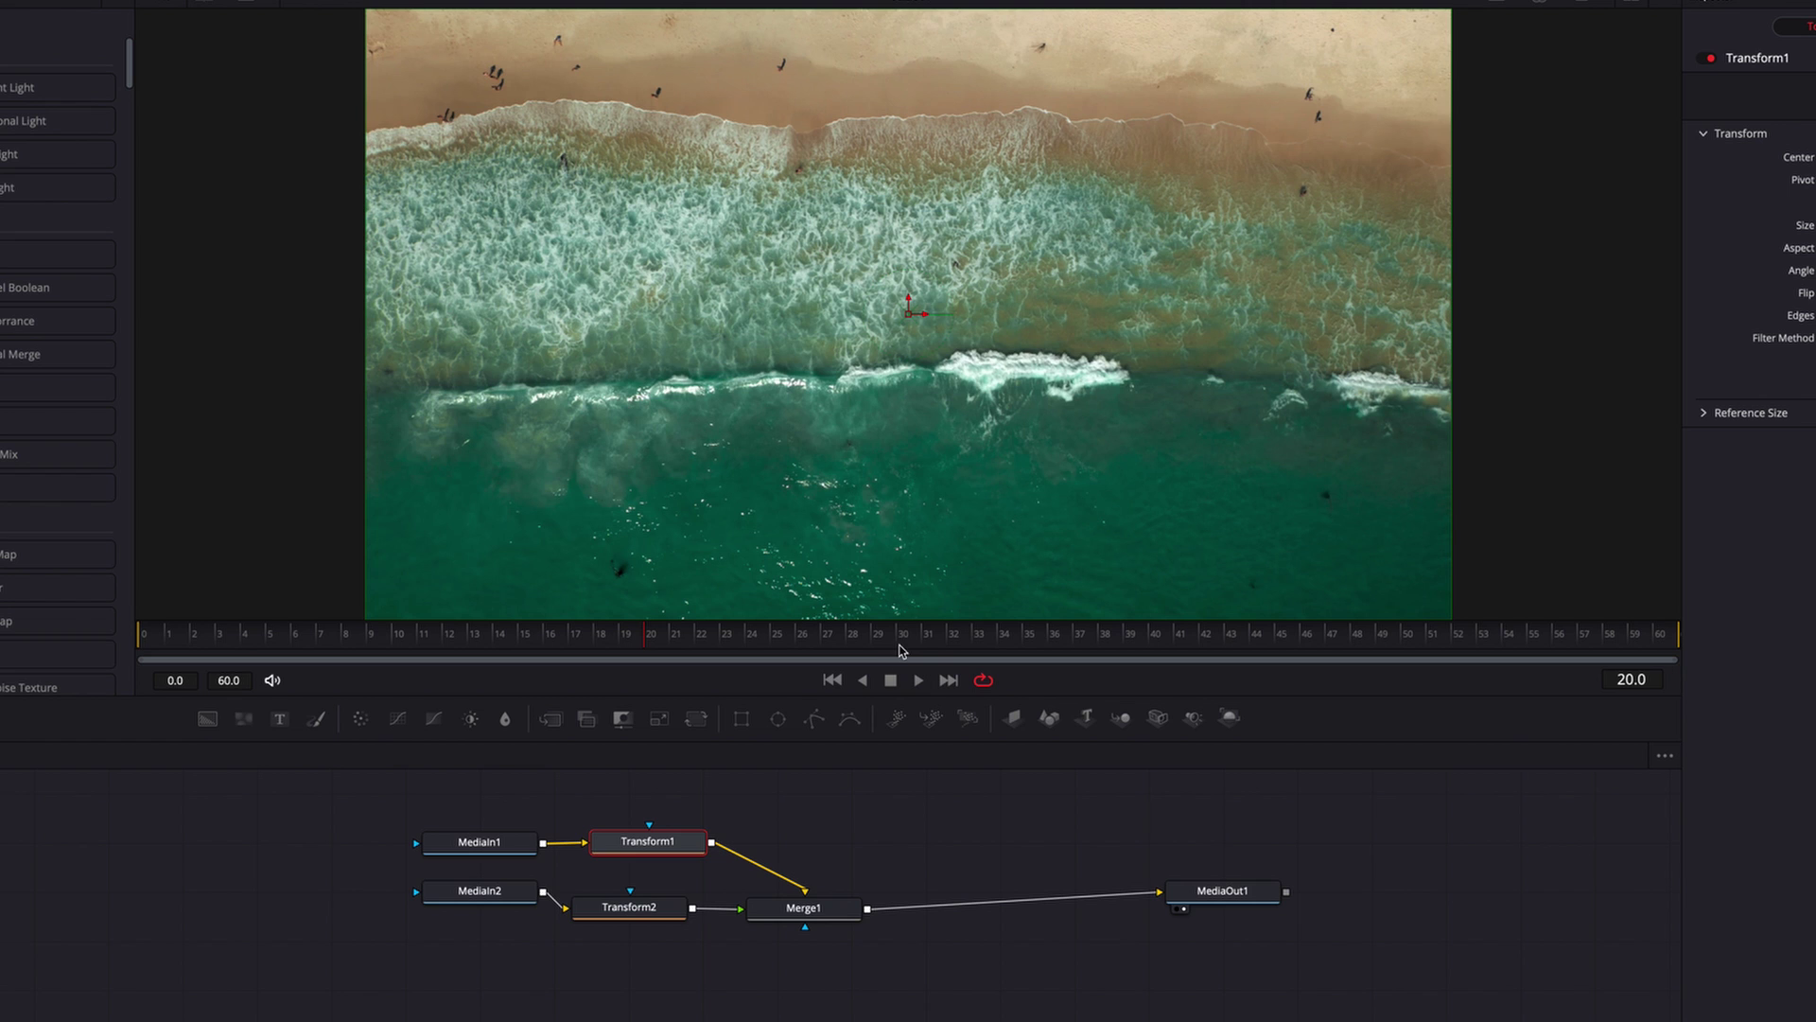
pyautogui.moveTo(863, 636); pyautogui.dragTo(904, 640)
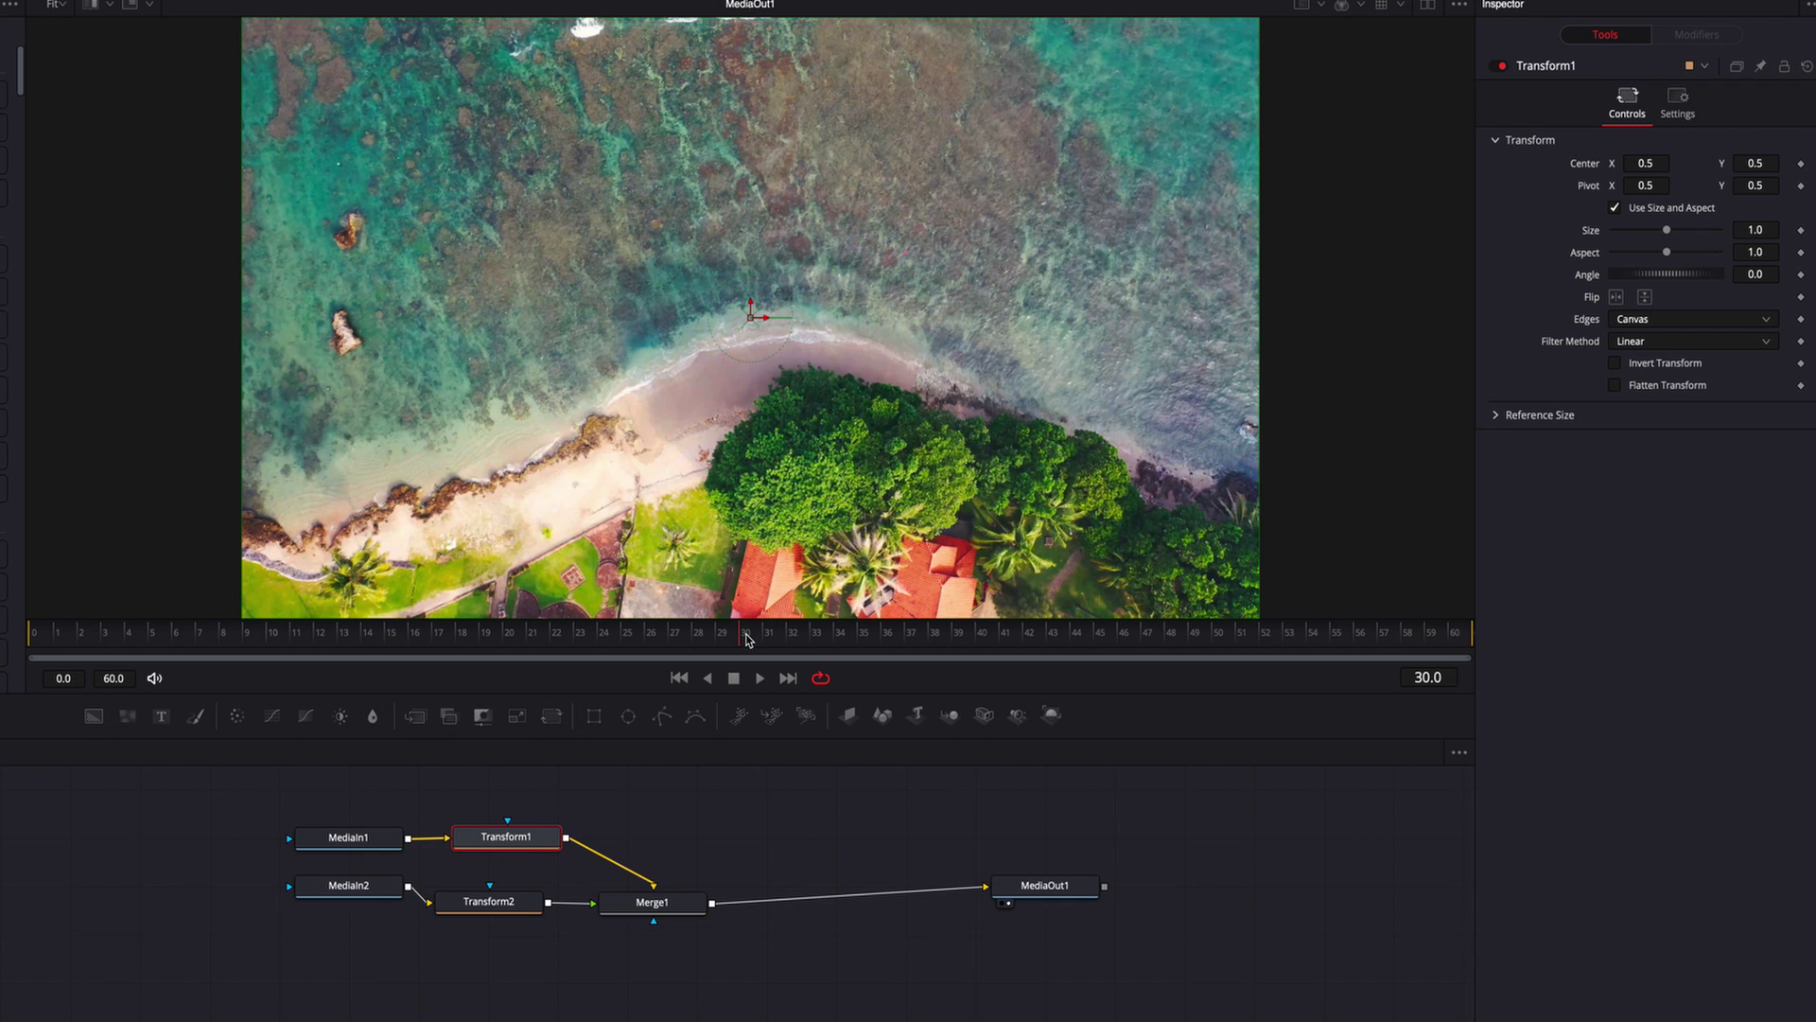
pyautogui.press('Left')
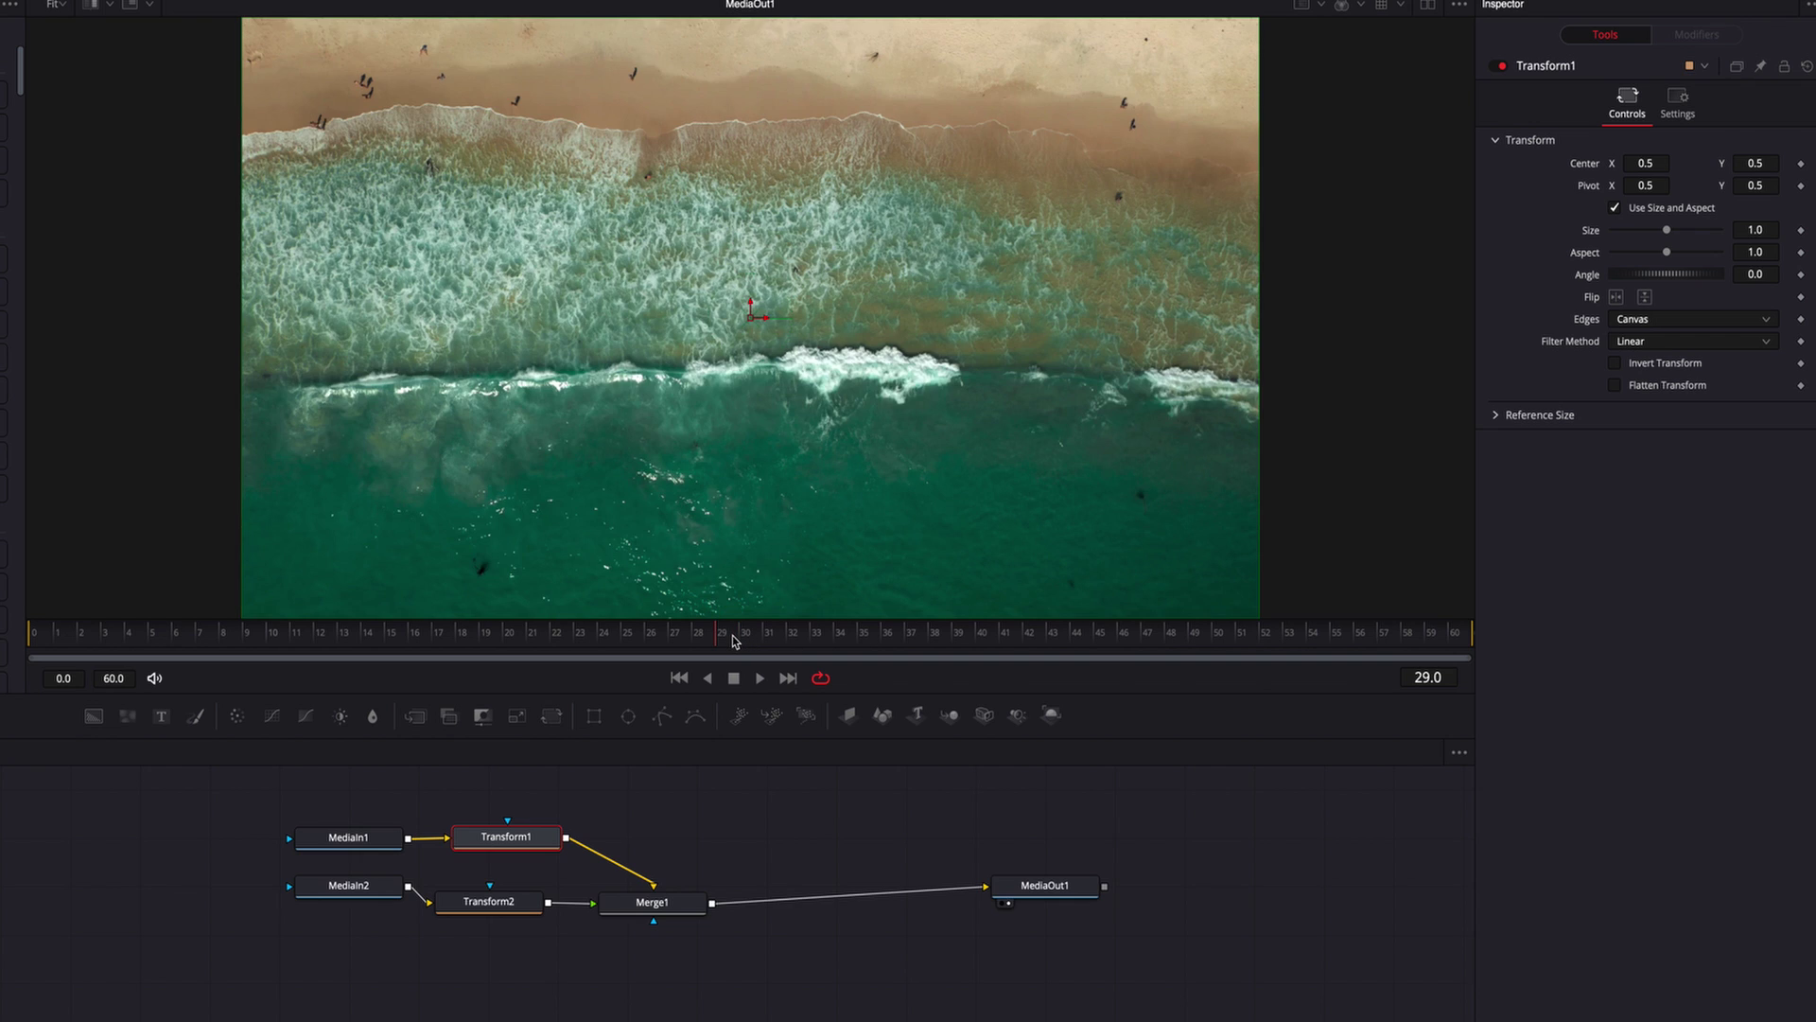
pyautogui.click(1800, 274)
pyautogui.click(1769, 274)
pyautogui.press('Tab')
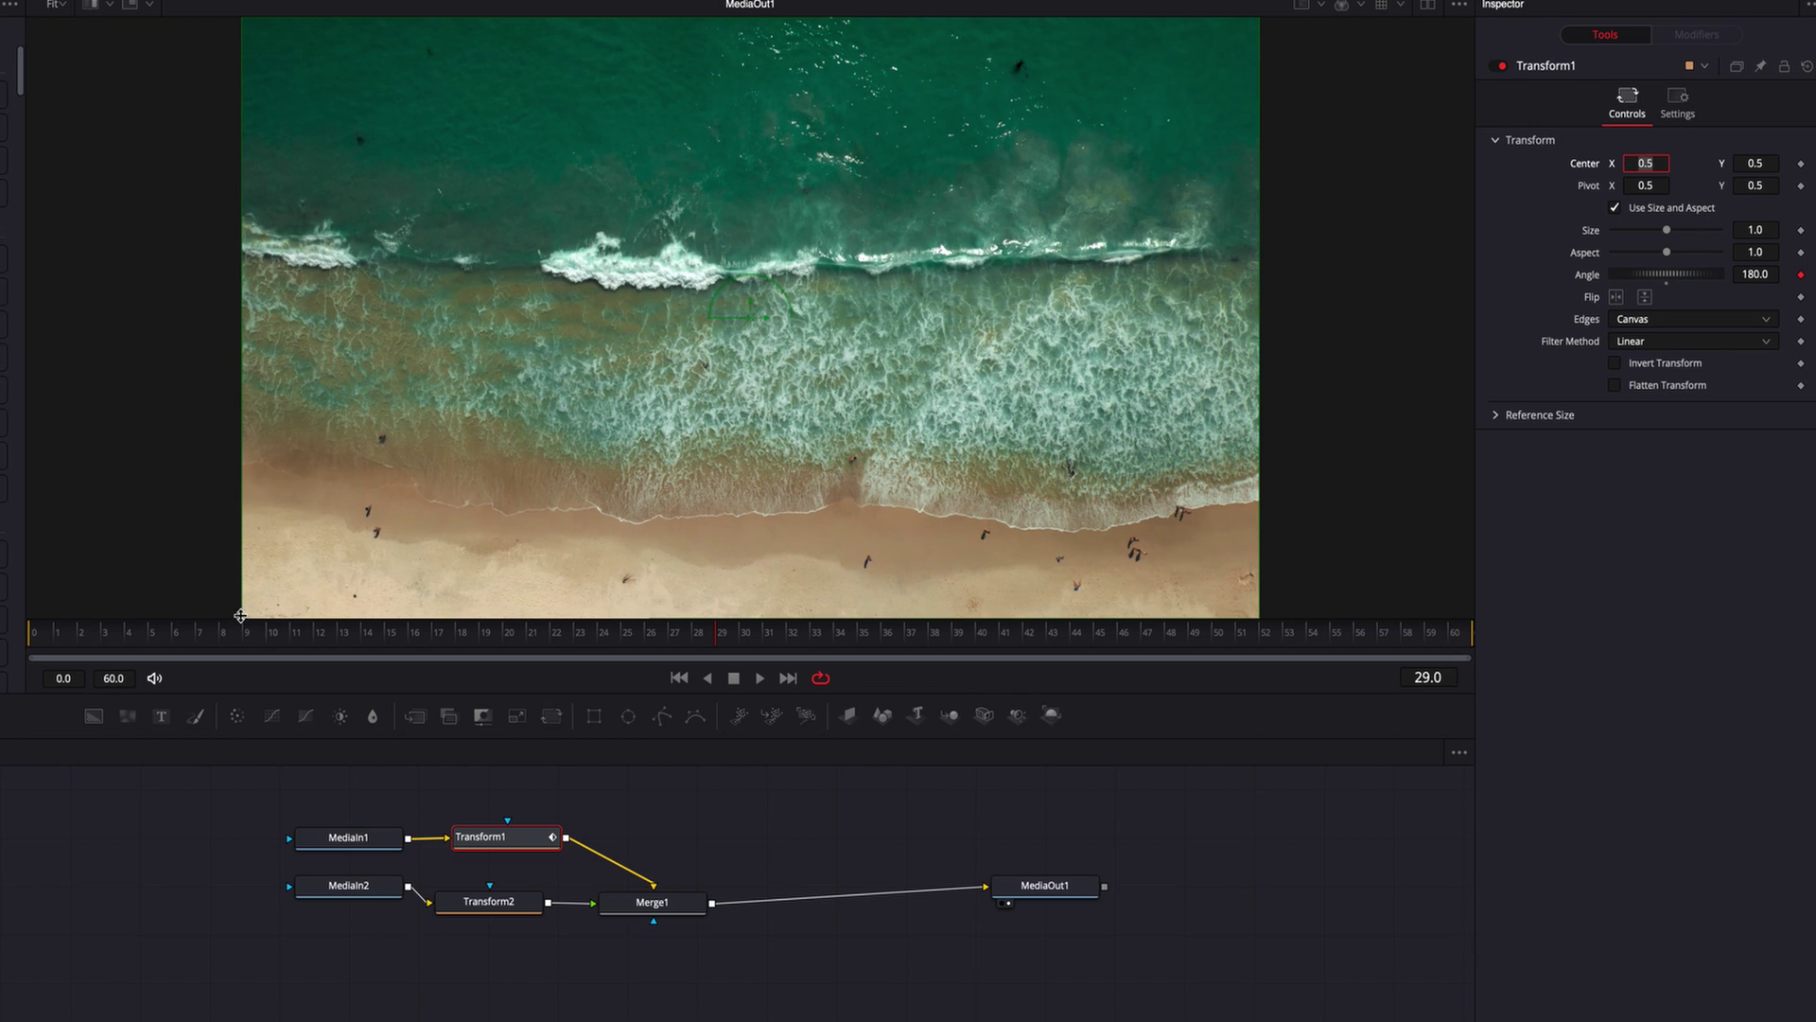
# Keyframe Transform1's Angle at 0 on frame 0.
pyautogui.moveTo(105, 639); pyautogui.dragTo(50, 641)
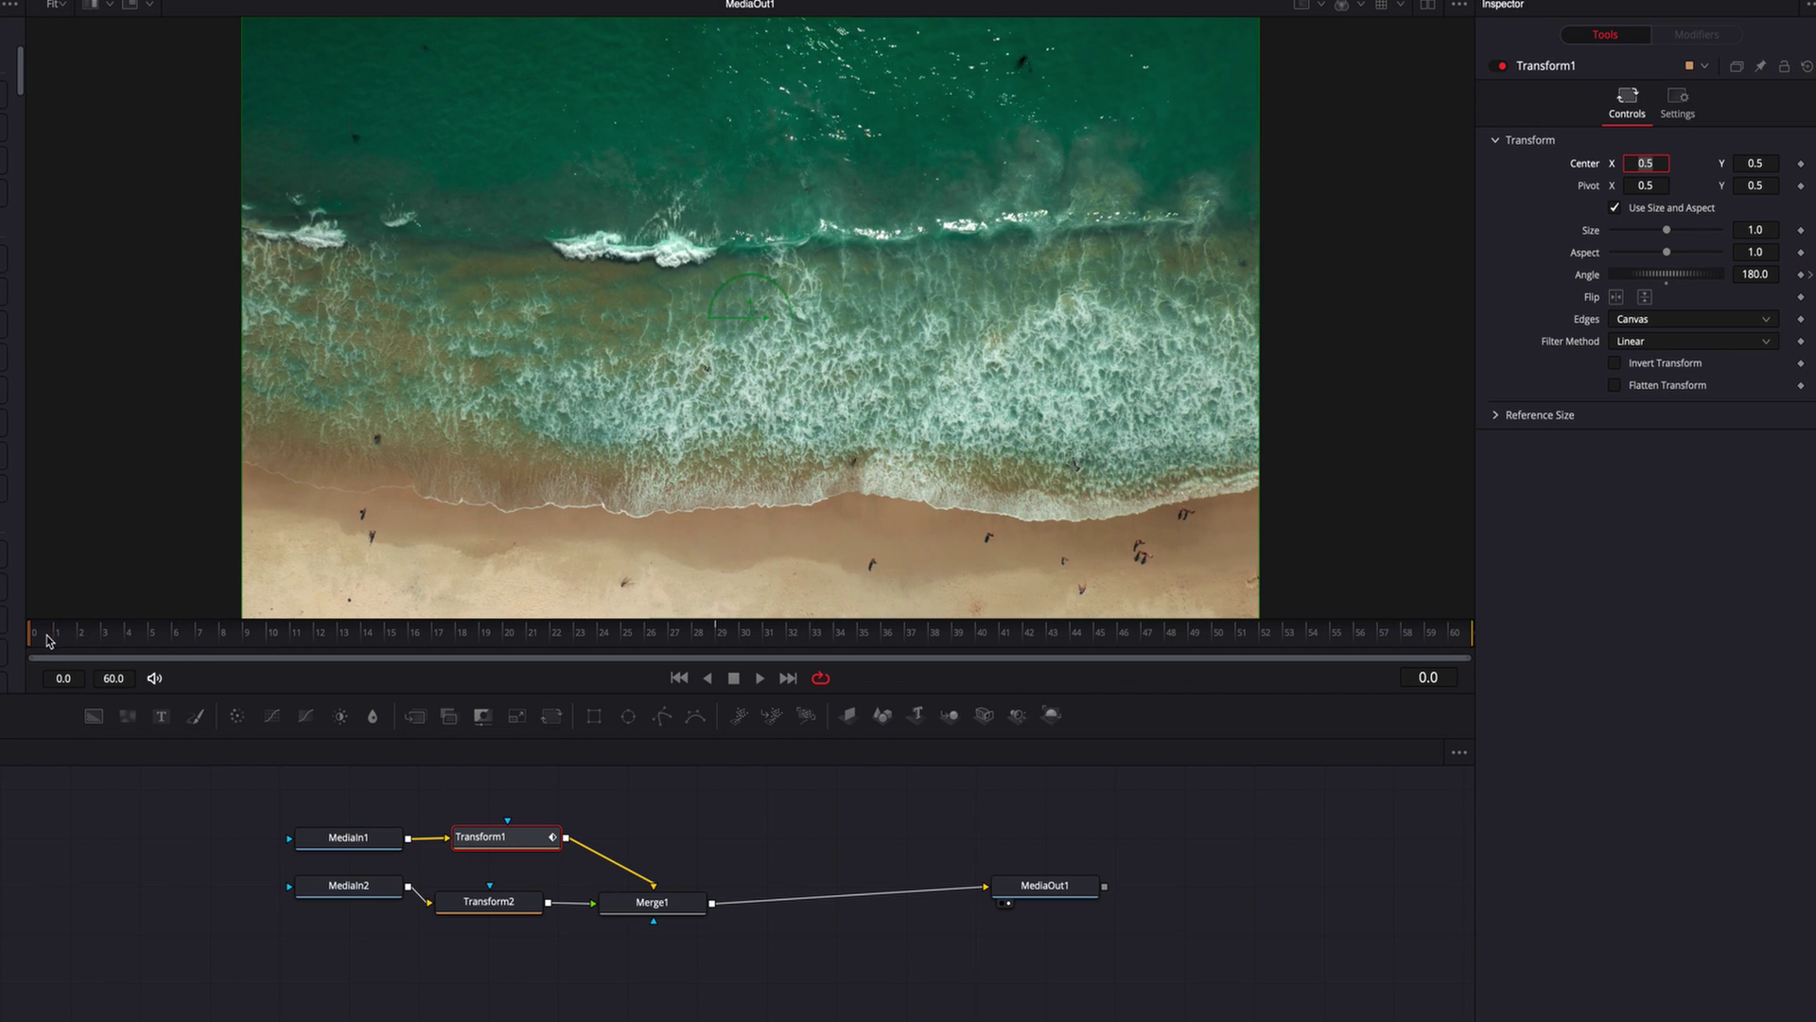
pyautogui.click(1800, 274)
pyautogui.doubleClick(1669, 287)
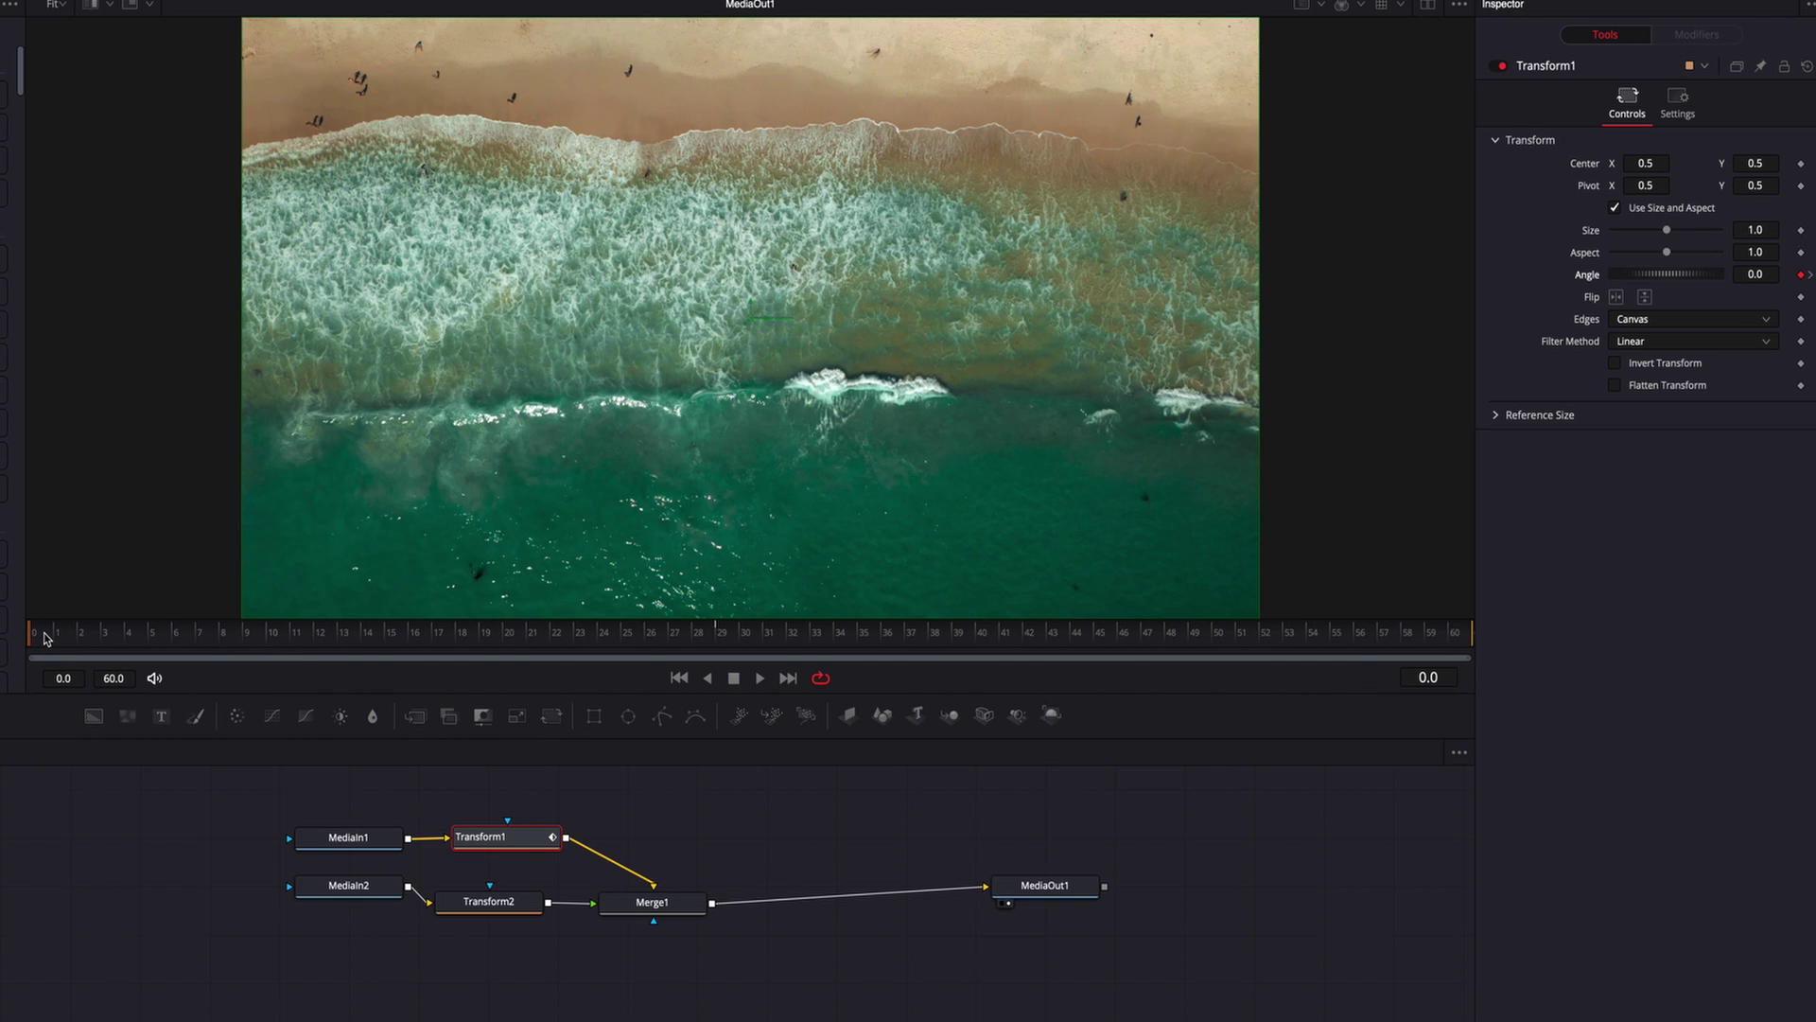
# Set Transform1's Edges to Mirror and scrub through the rotation up to frame 29.
pyautogui.moveTo(45, 638); pyautogui.dragTo(338, 647)
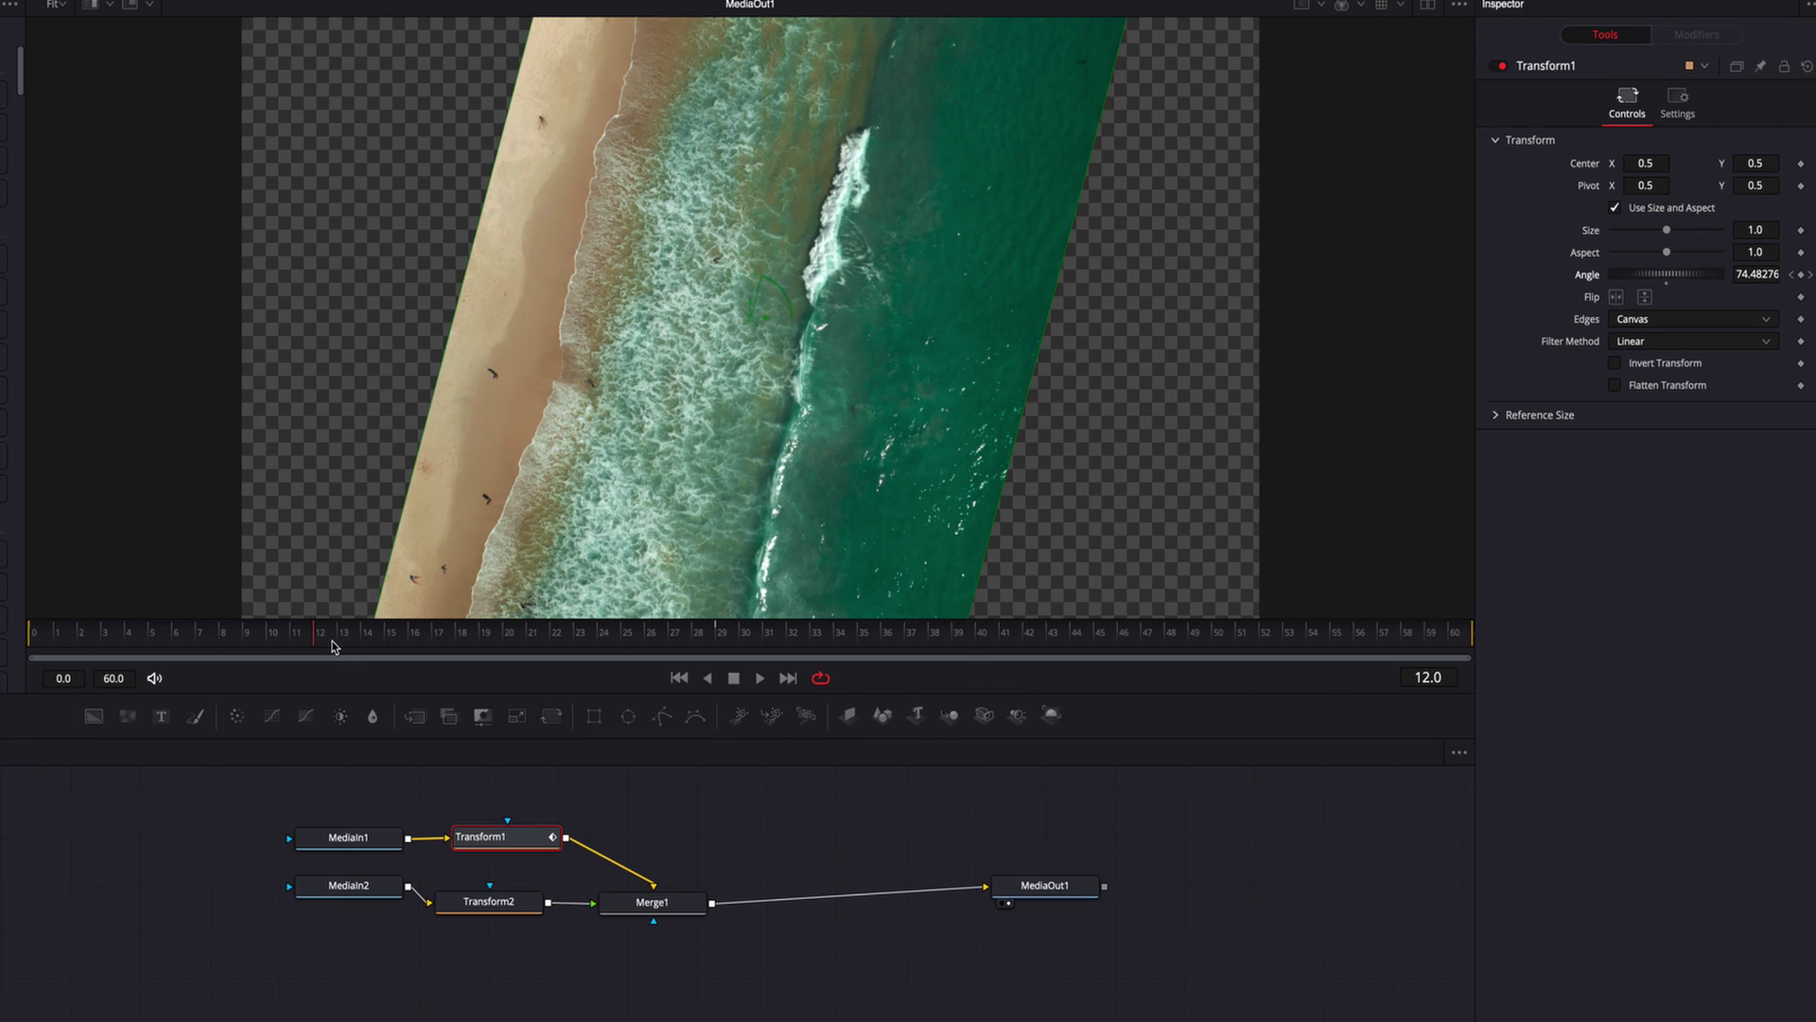
pyautogui.click(1707, 321)
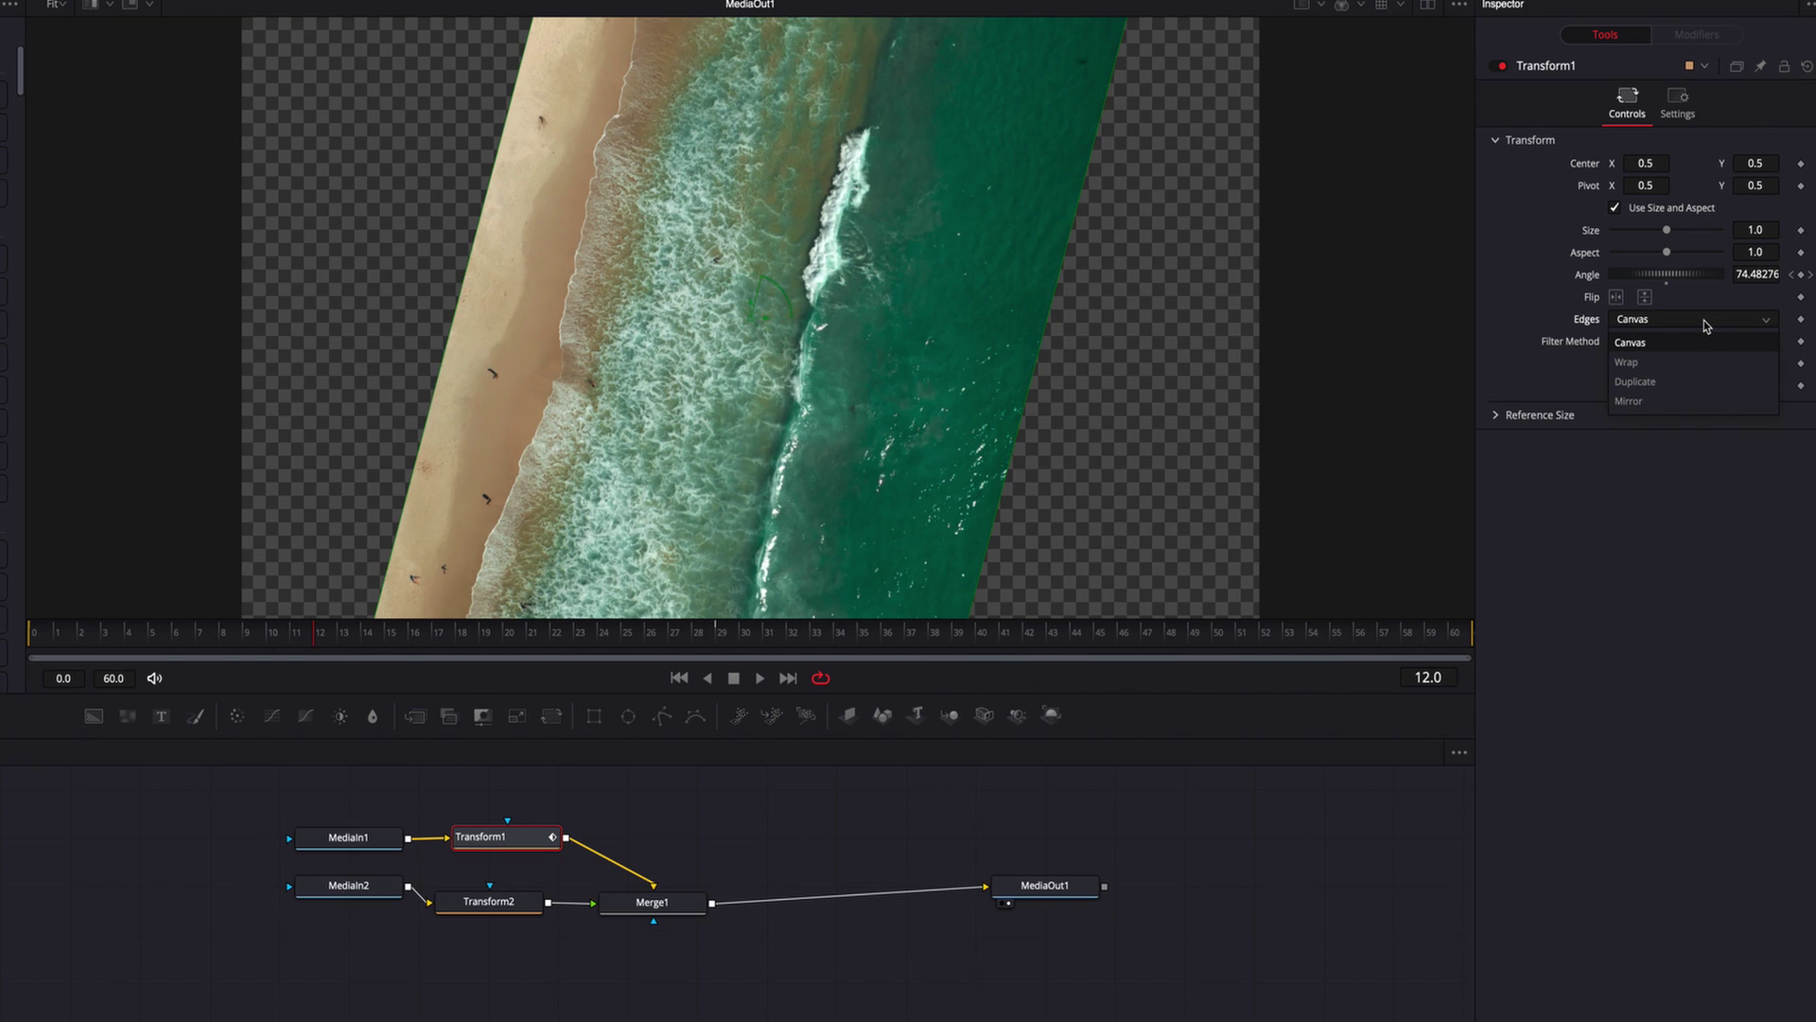
pyautogui.click(1685, 404)
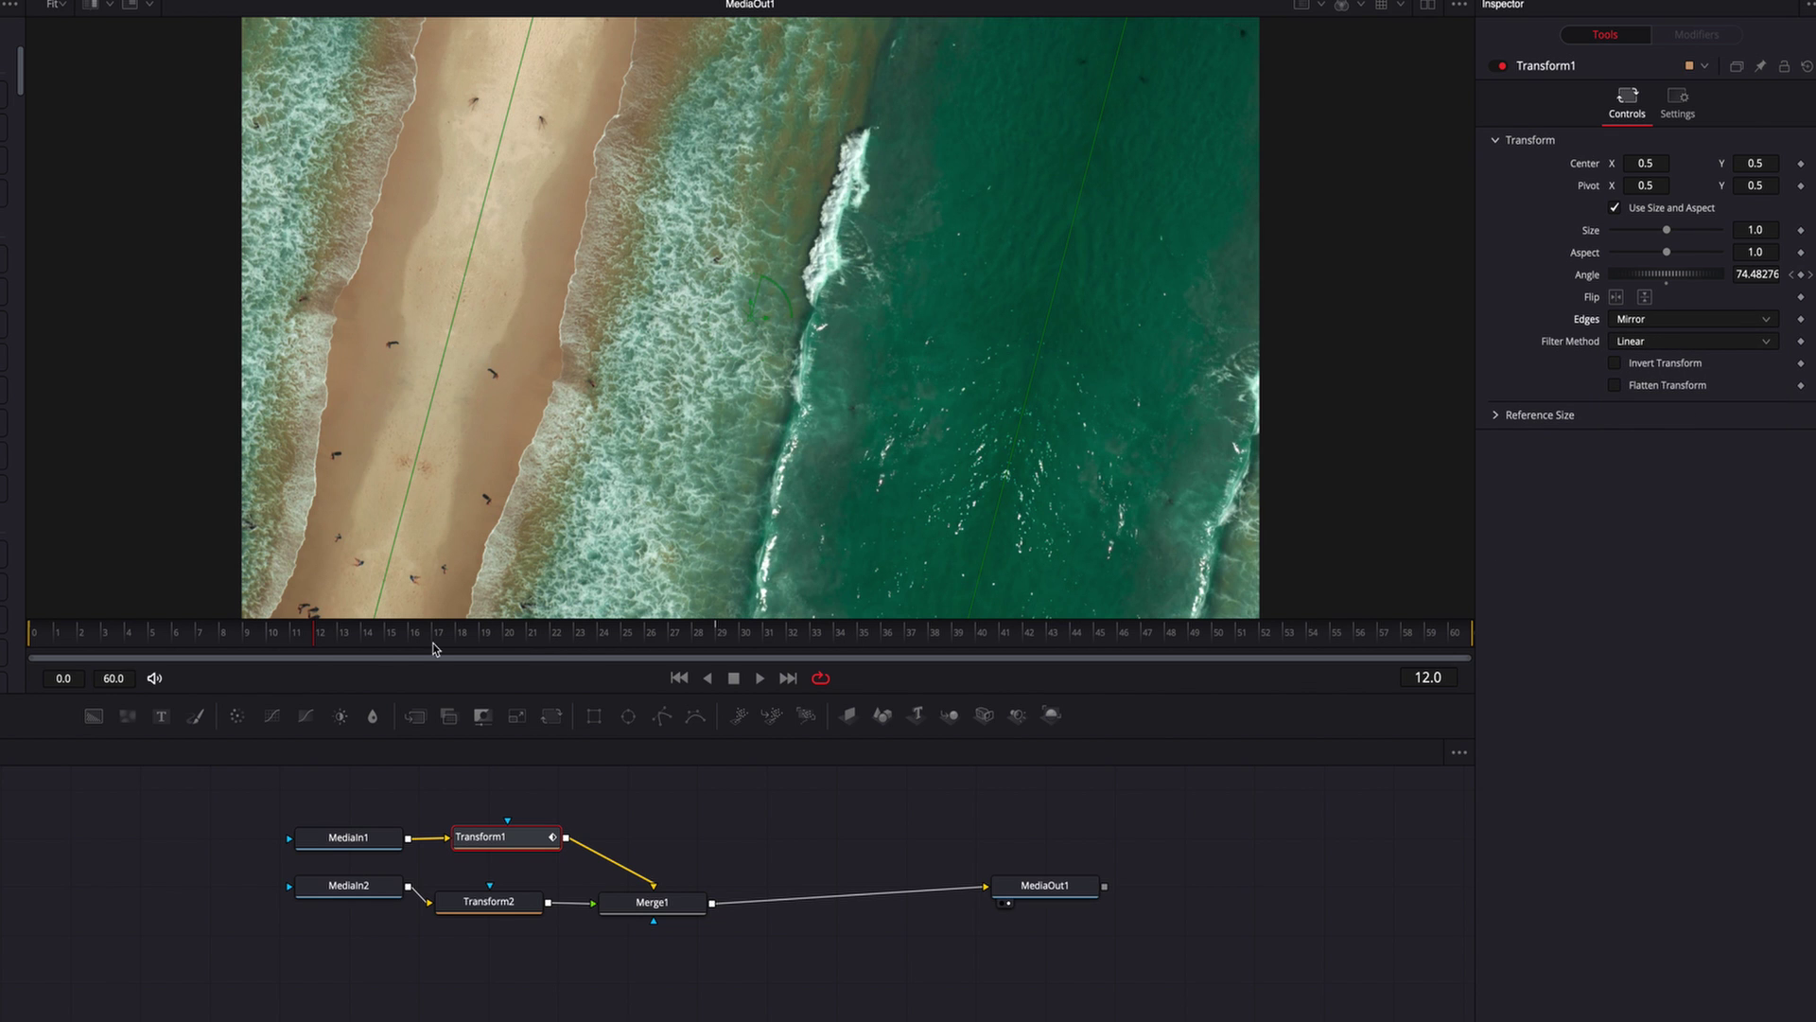
pyautogui.moveTo(290, 643); pyautogui.dragTo(719, 660)
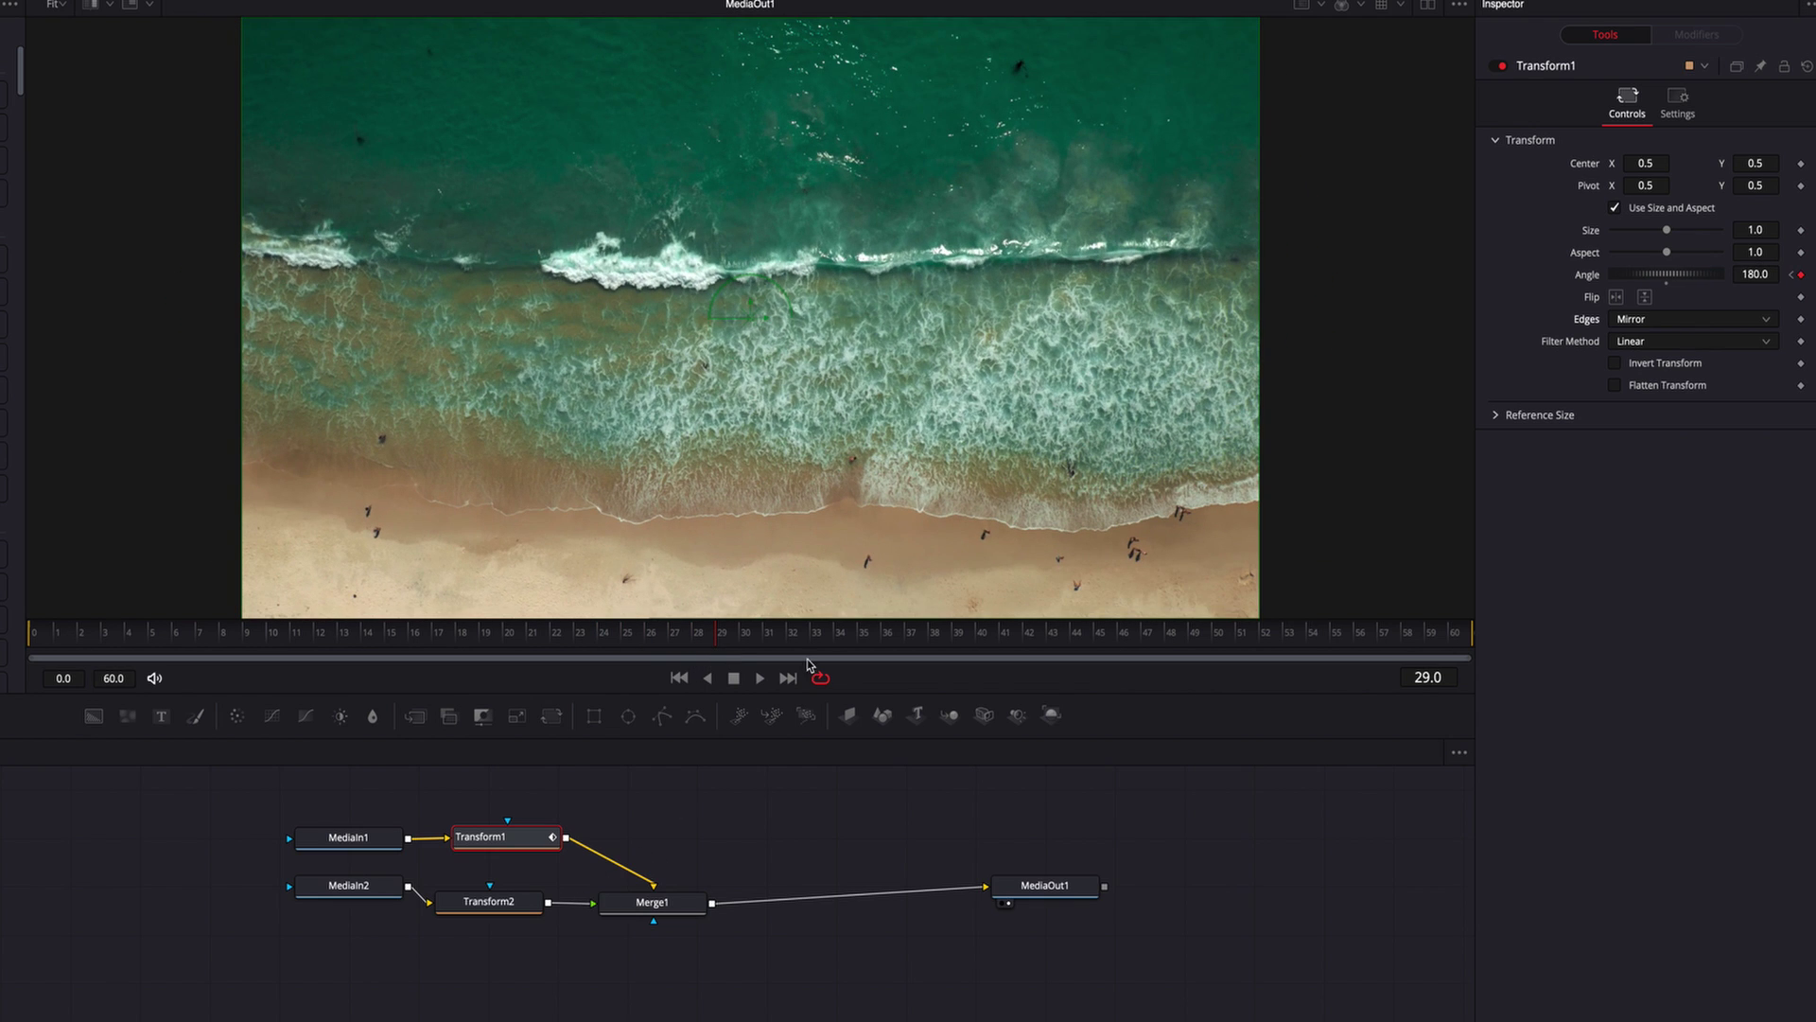
# Keyframe Transform2's Angle at 180 on frame 30, where the second clip begins.
pyautogui.click(739, 639)
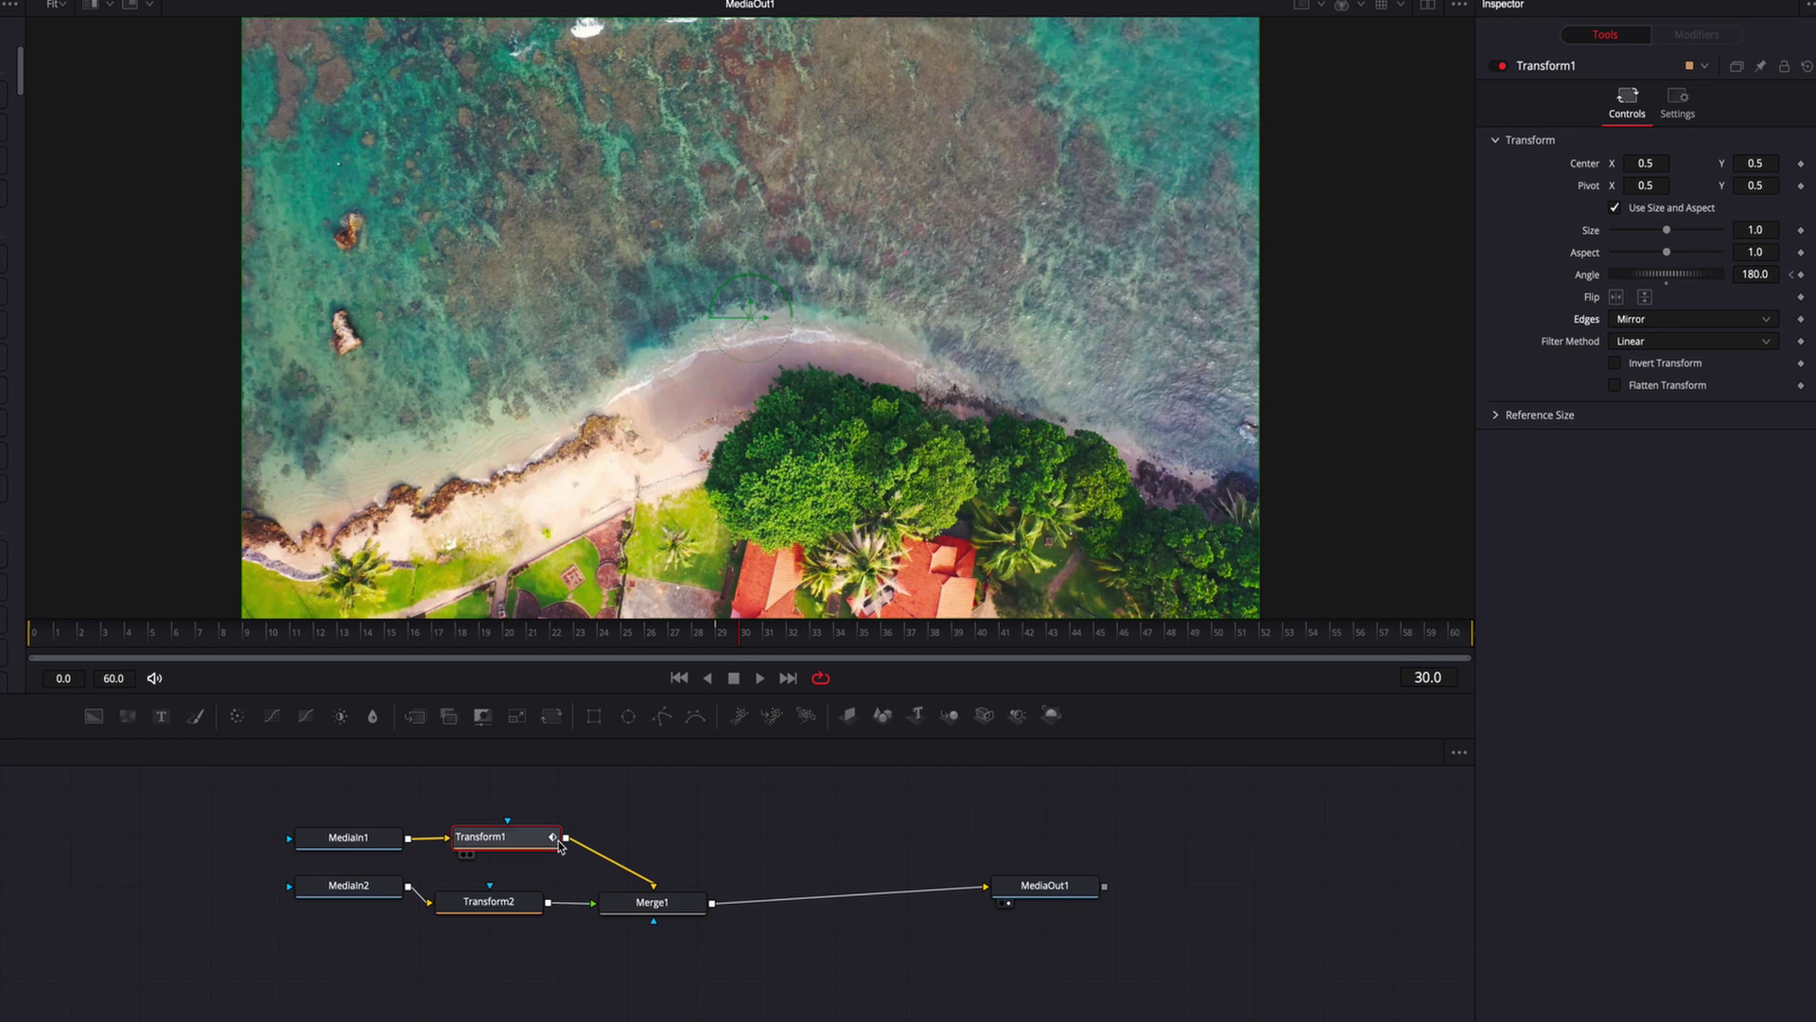
pyautogui.click(509, 910)
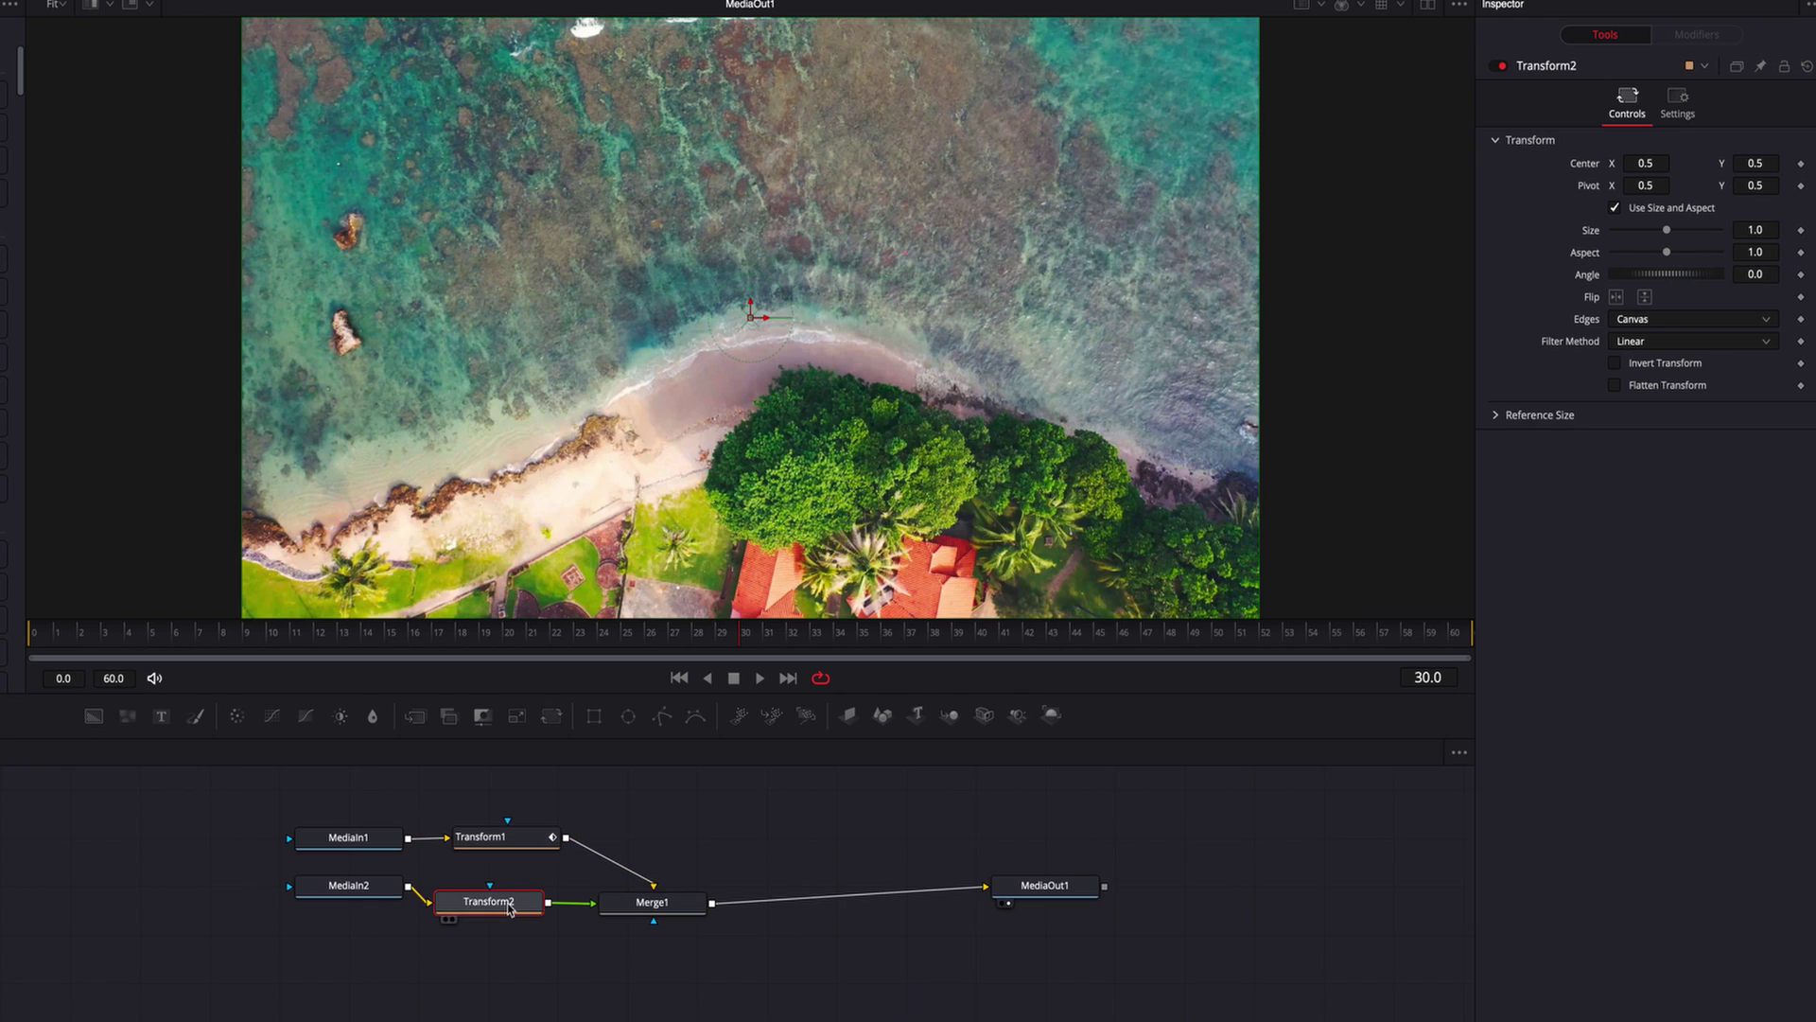
pyautogui.click(1802, 276)
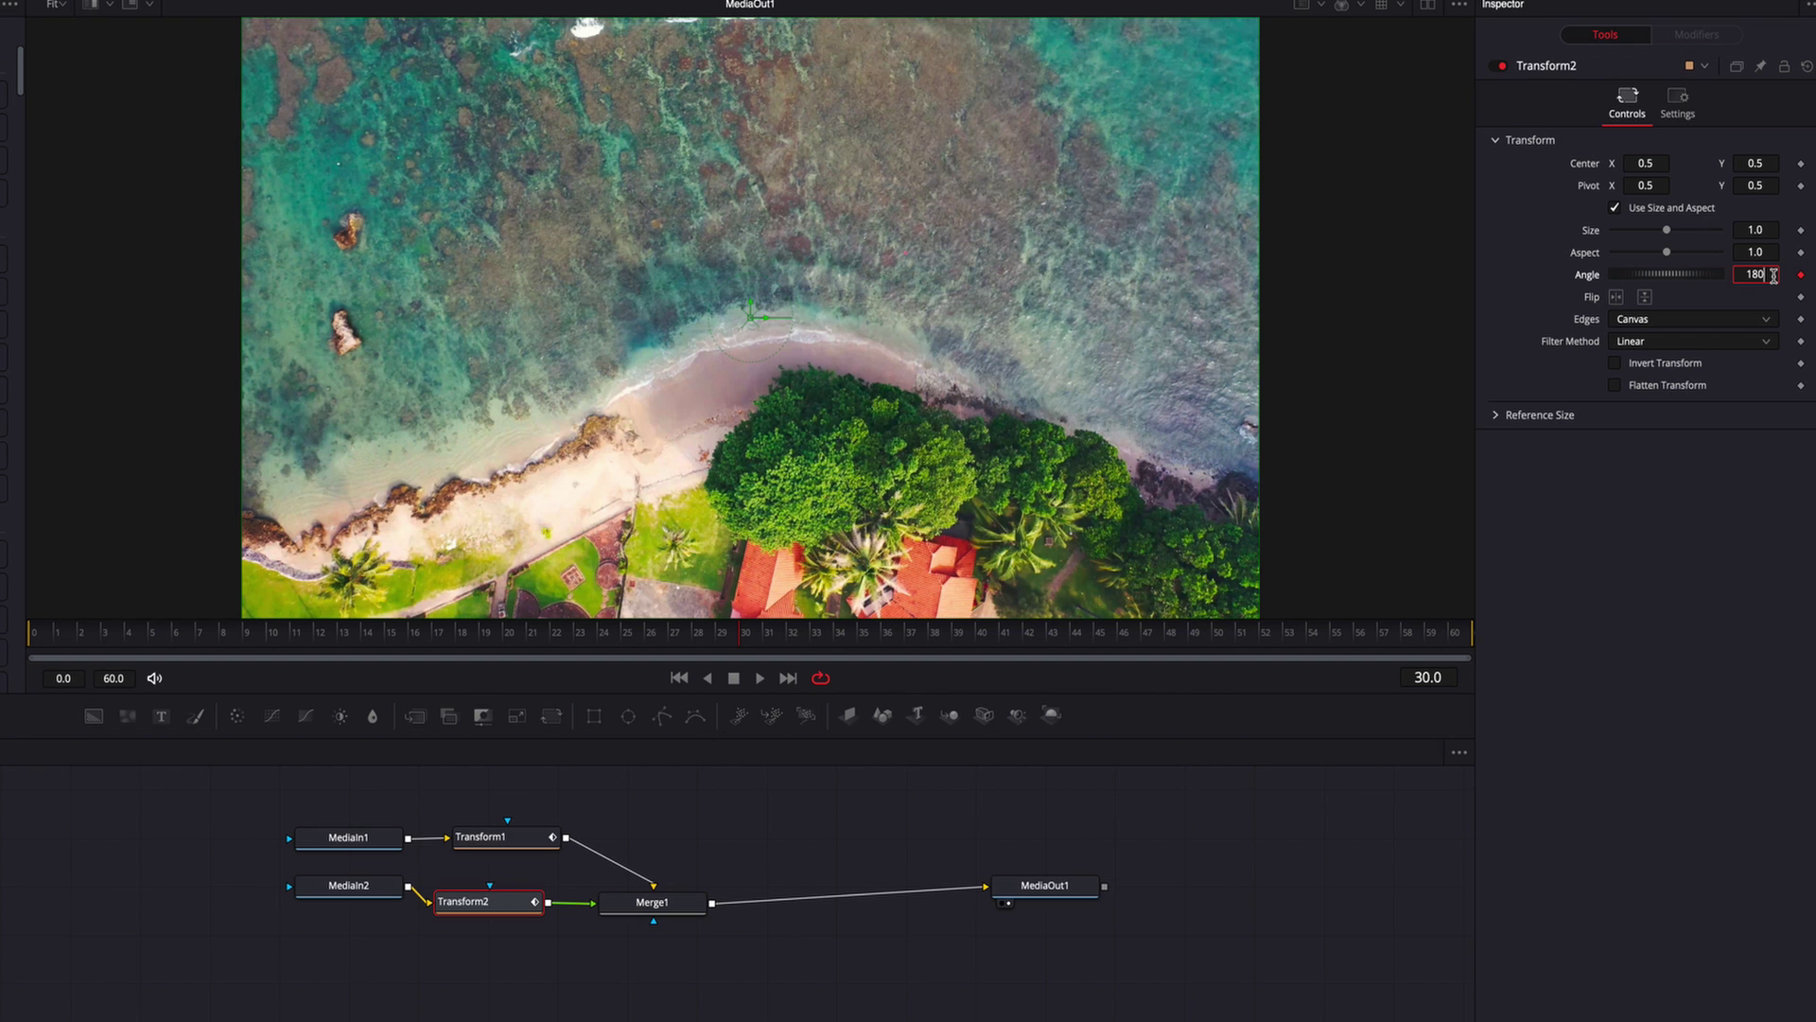
pyautogui.click(1774, 276)
pyautogui.write('180')
pyautogui.press('Tab')
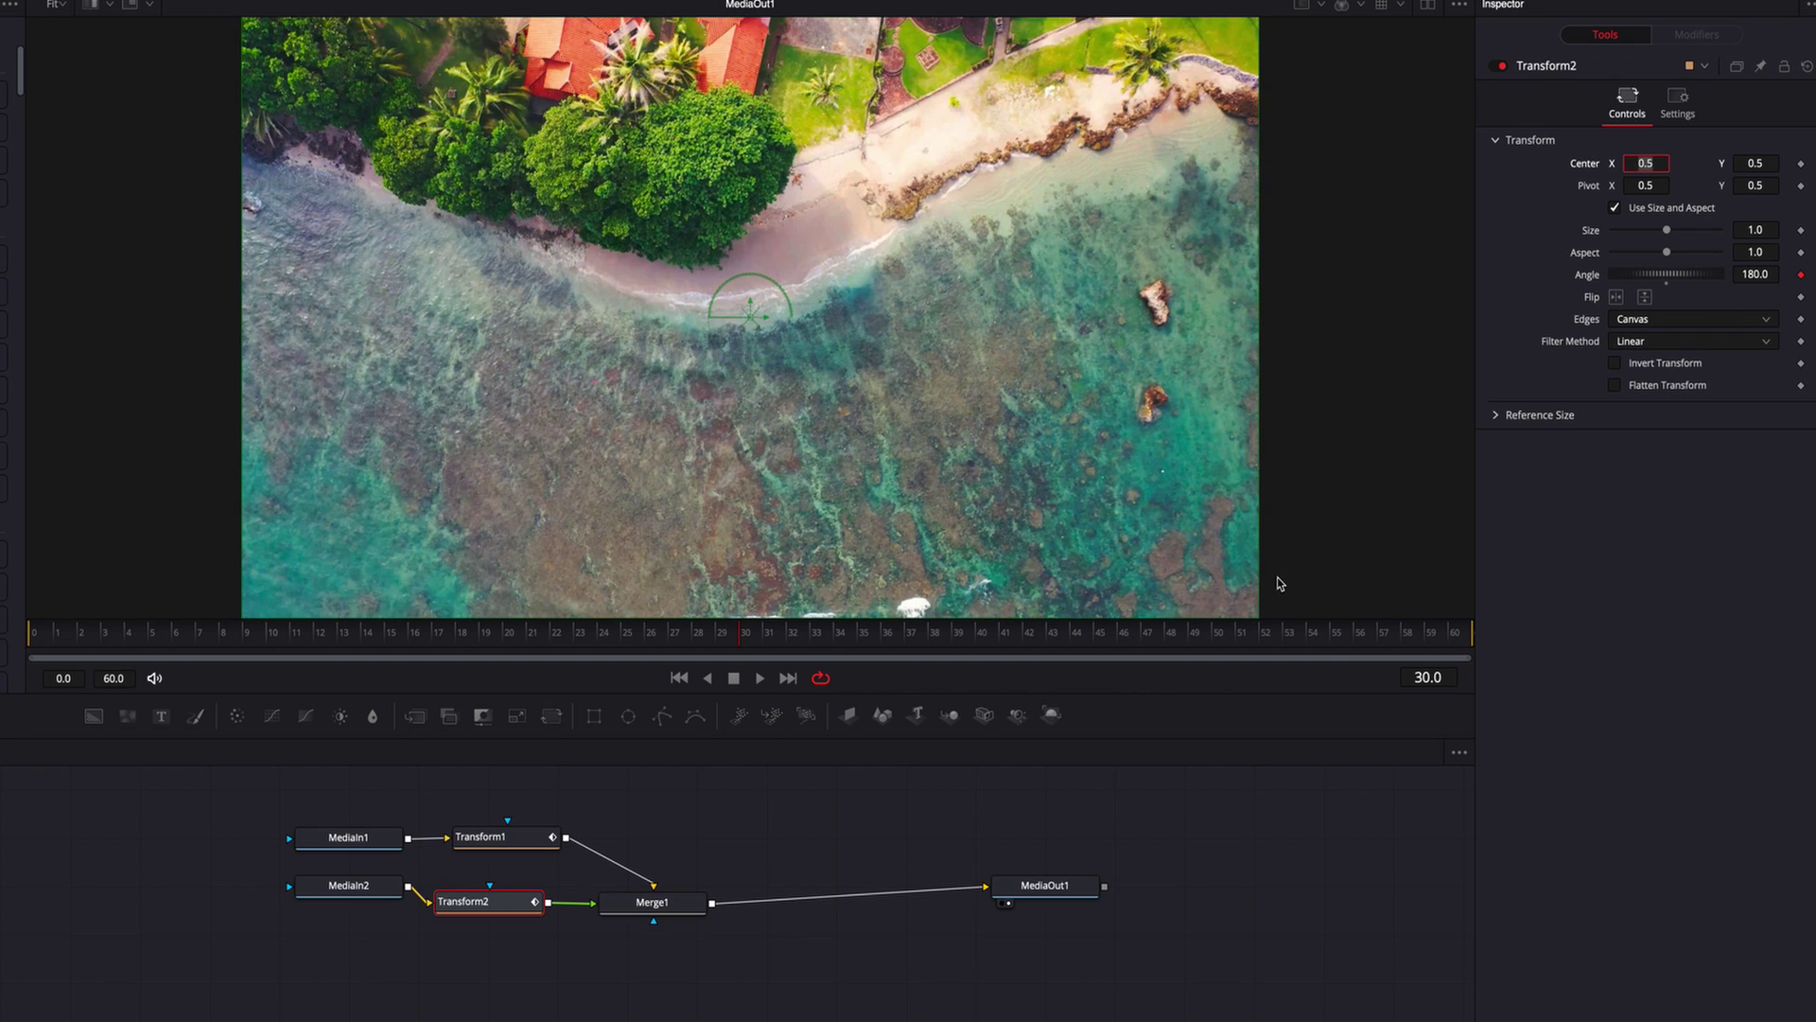
# Keyframe Transform2's Angle at 360 on frame 60, the last frame of the transition.
pyautogui.click(1451, 633)
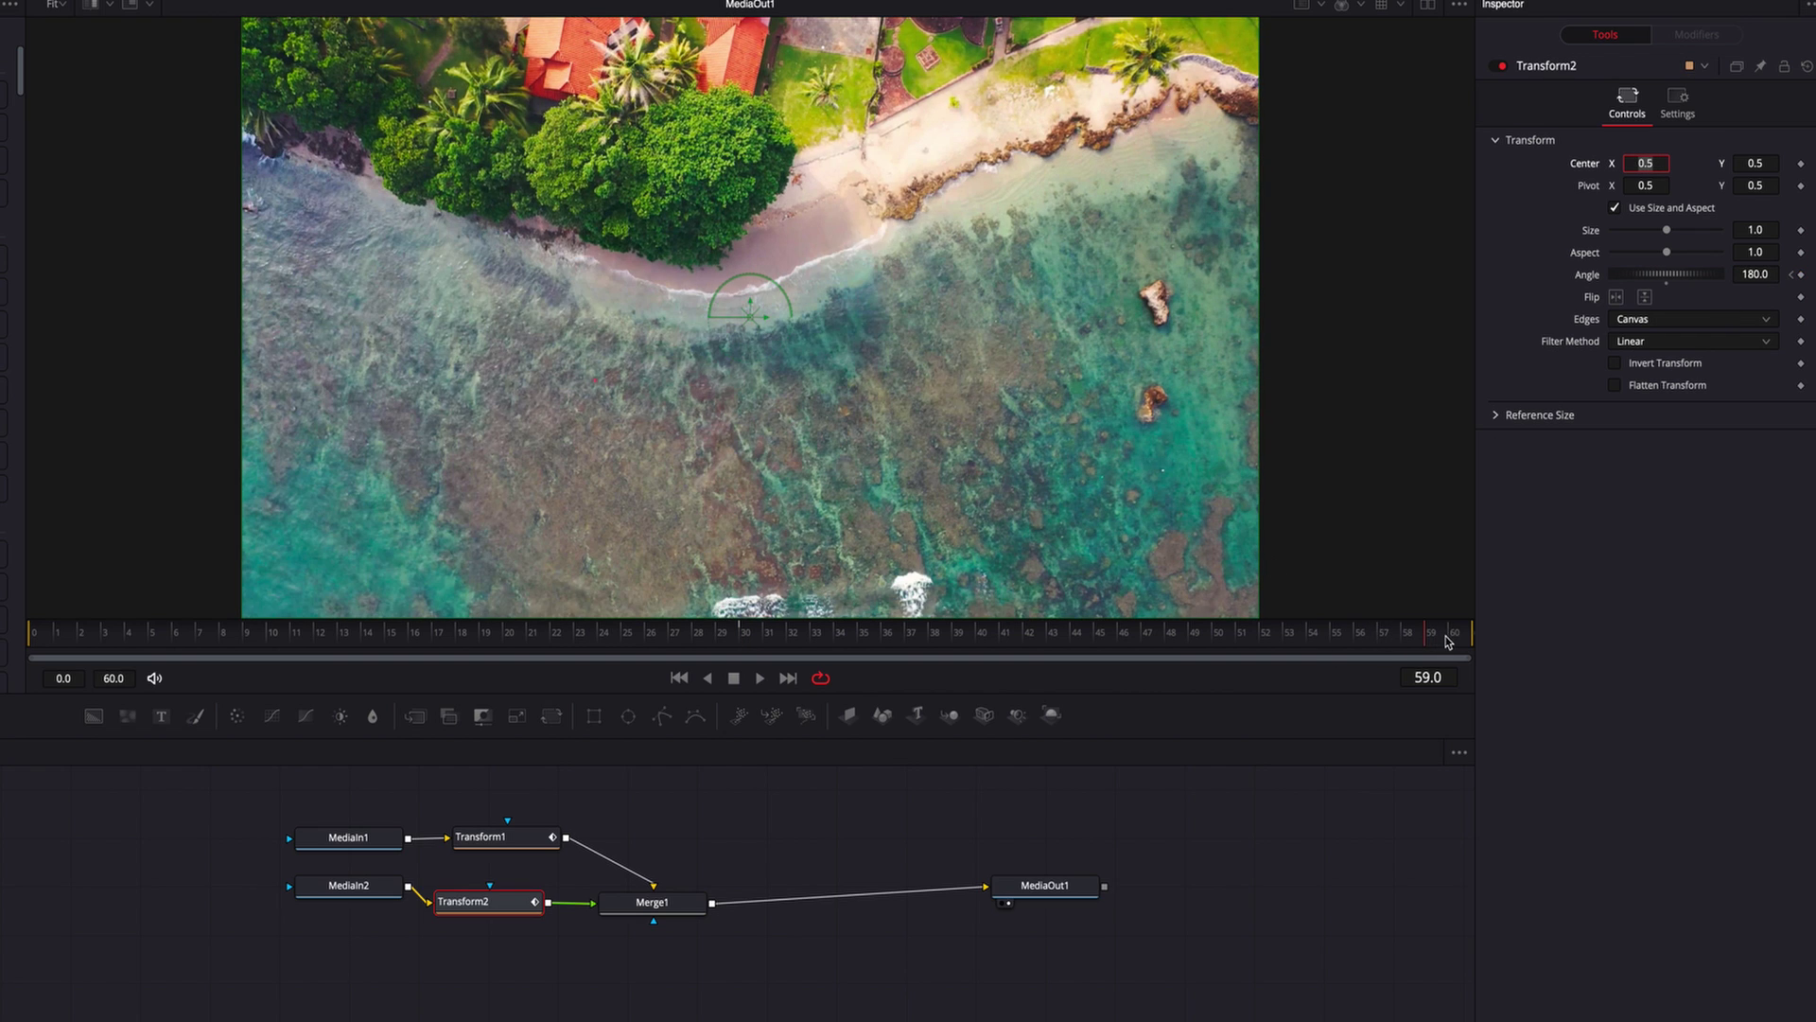
pyautogui.click(1801, 275)
pyautogui.click(1774, 275)
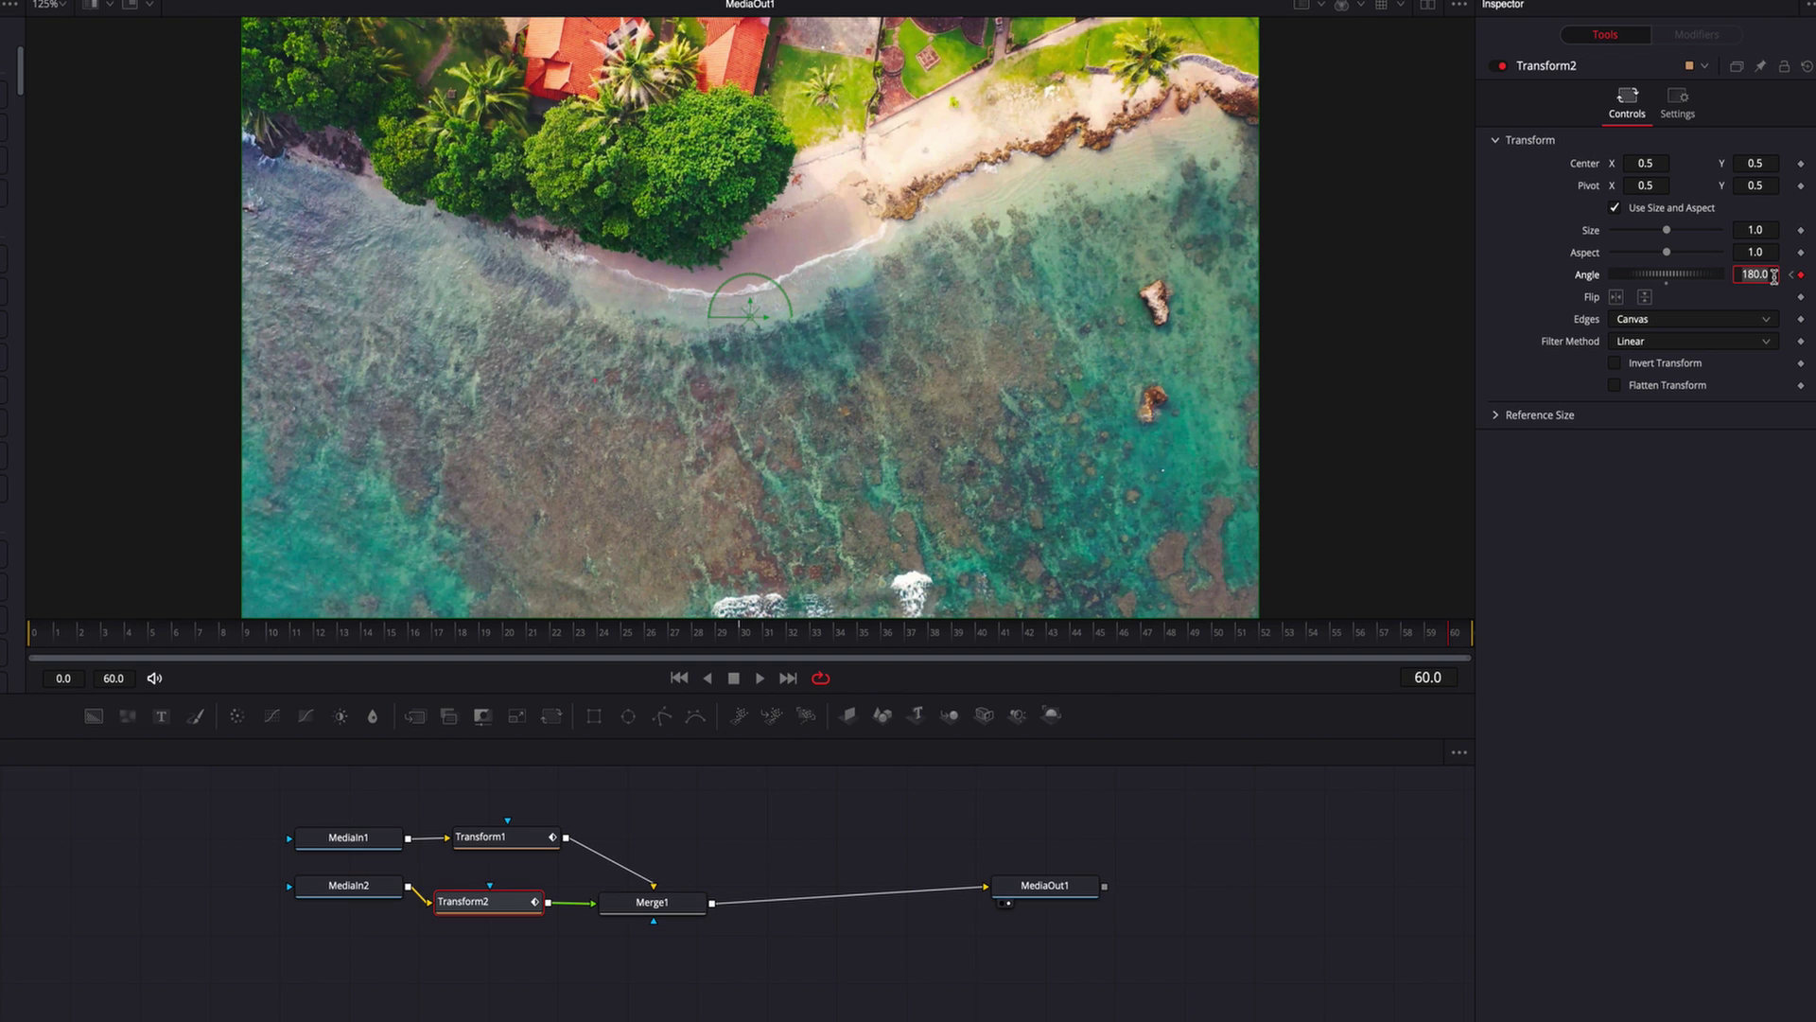
pyautogui.write('360')
pyautogui.press('Return')
# Set Transform2's Edges to Mirror and check the second clip's rotation around frame 30.
pyautogui.press('space')
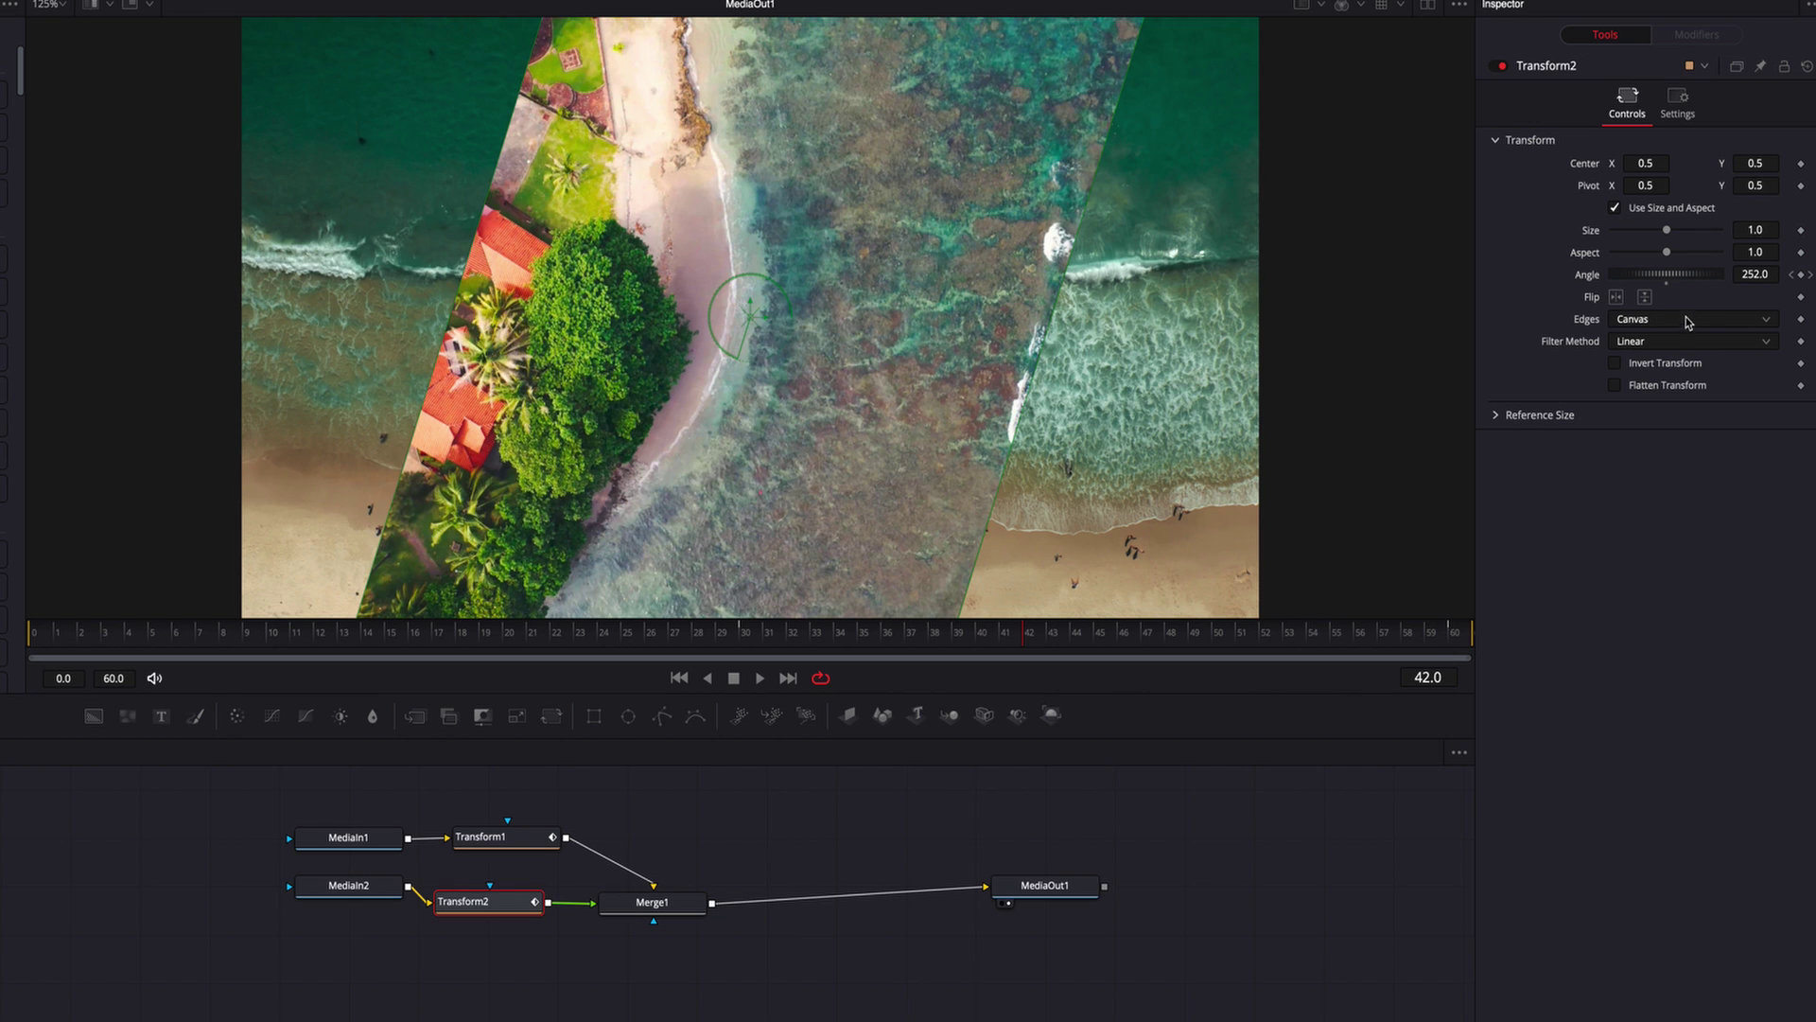
pyautogui.click(1688, 322)
pyautogui.click(1646, 405)
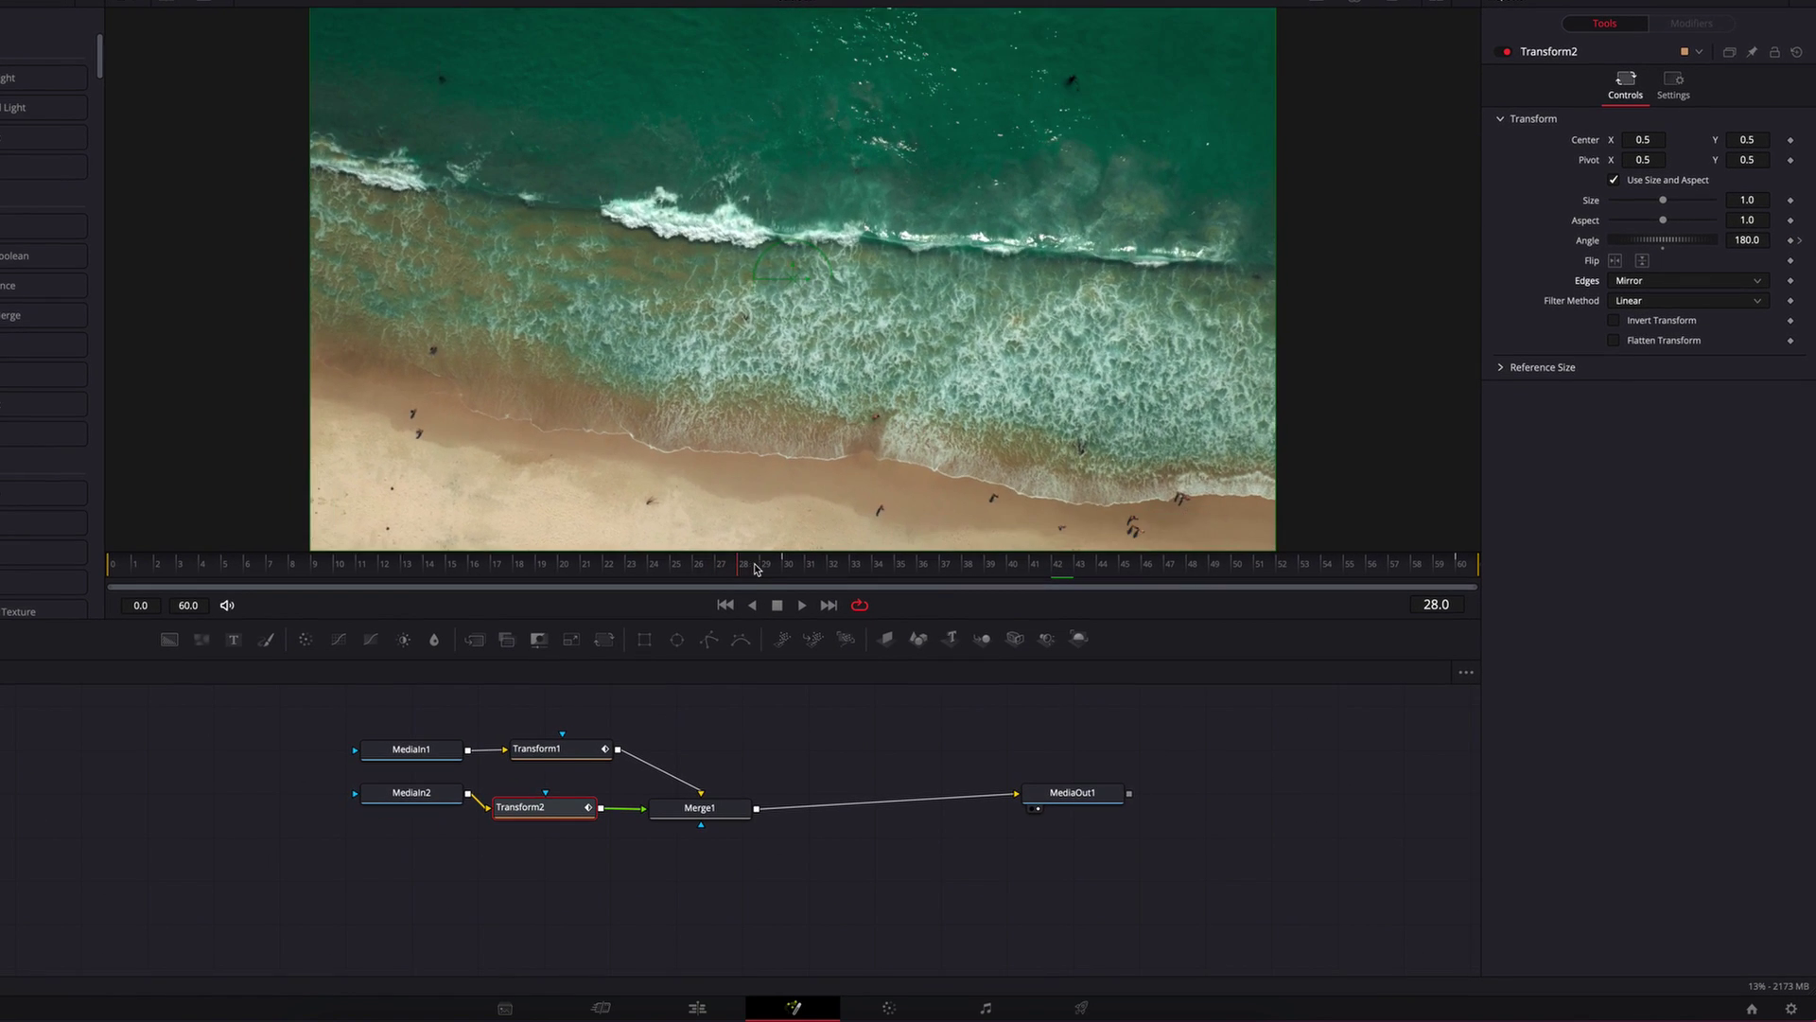
pyautogui.click(710, 903)
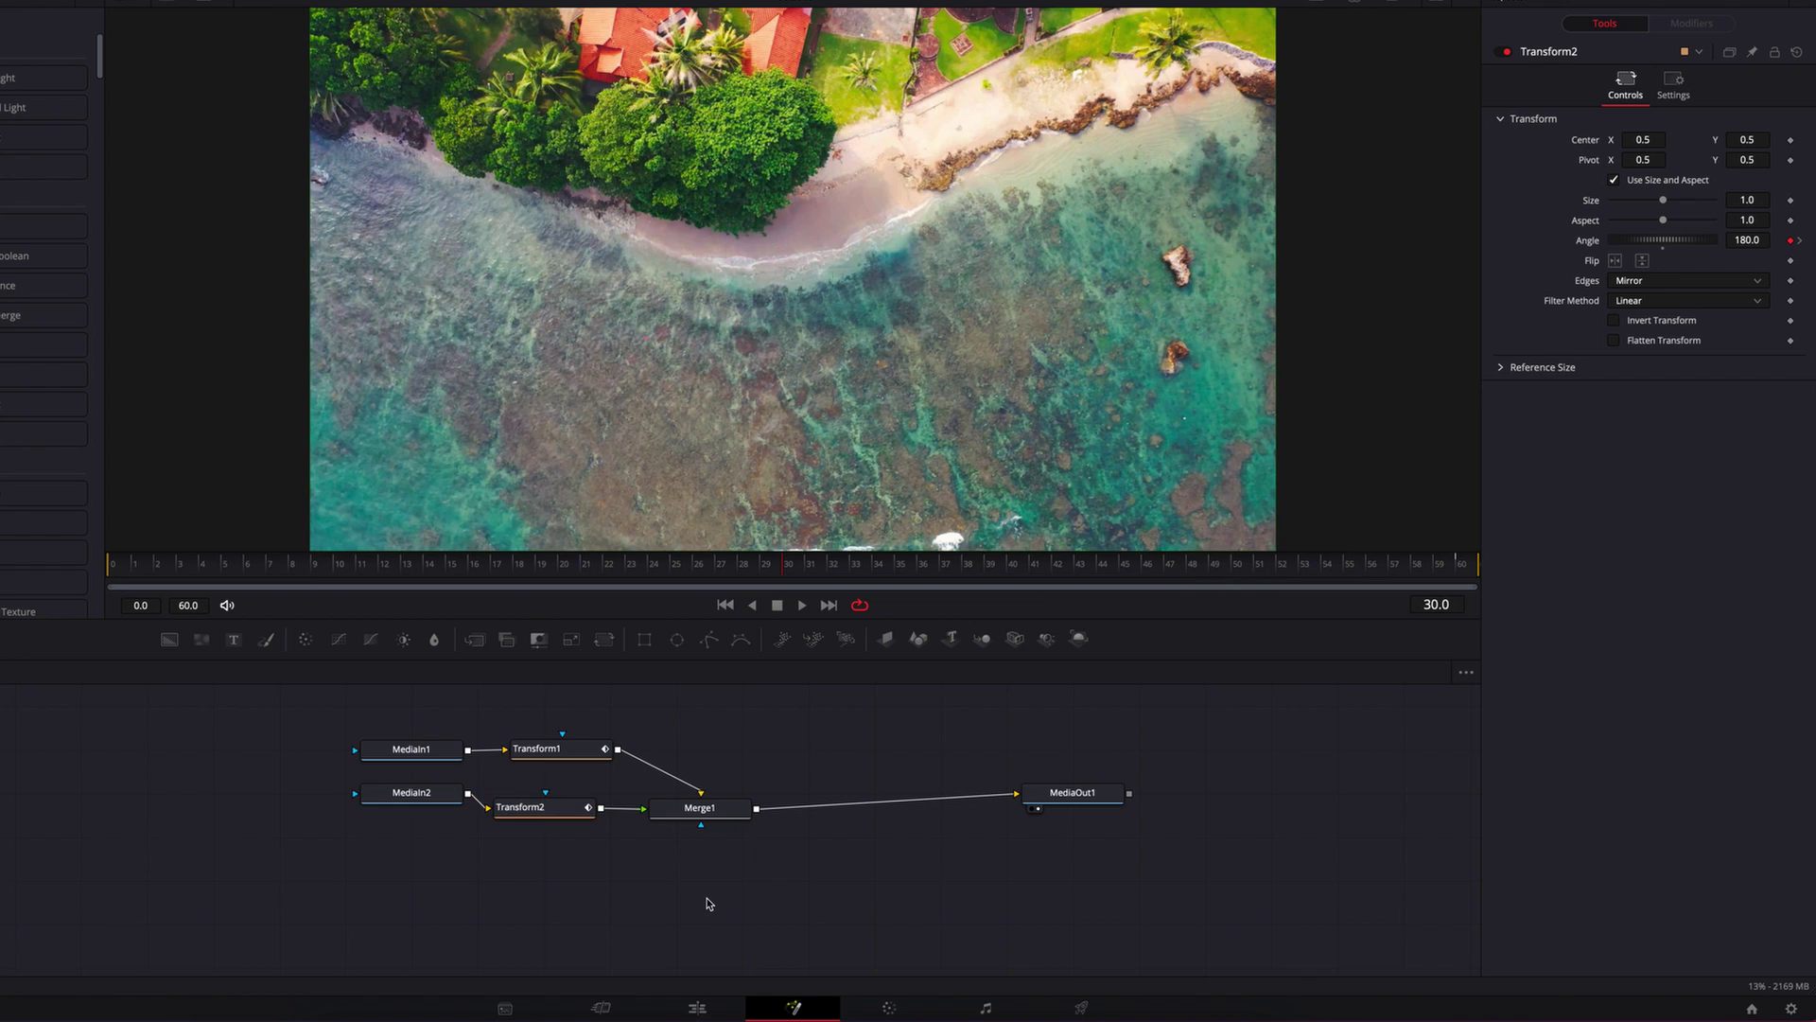
# Play the spin transition on the Edit page timeline, starting shortly before the Fusion clip.
pyautogui.click(702, 1006)
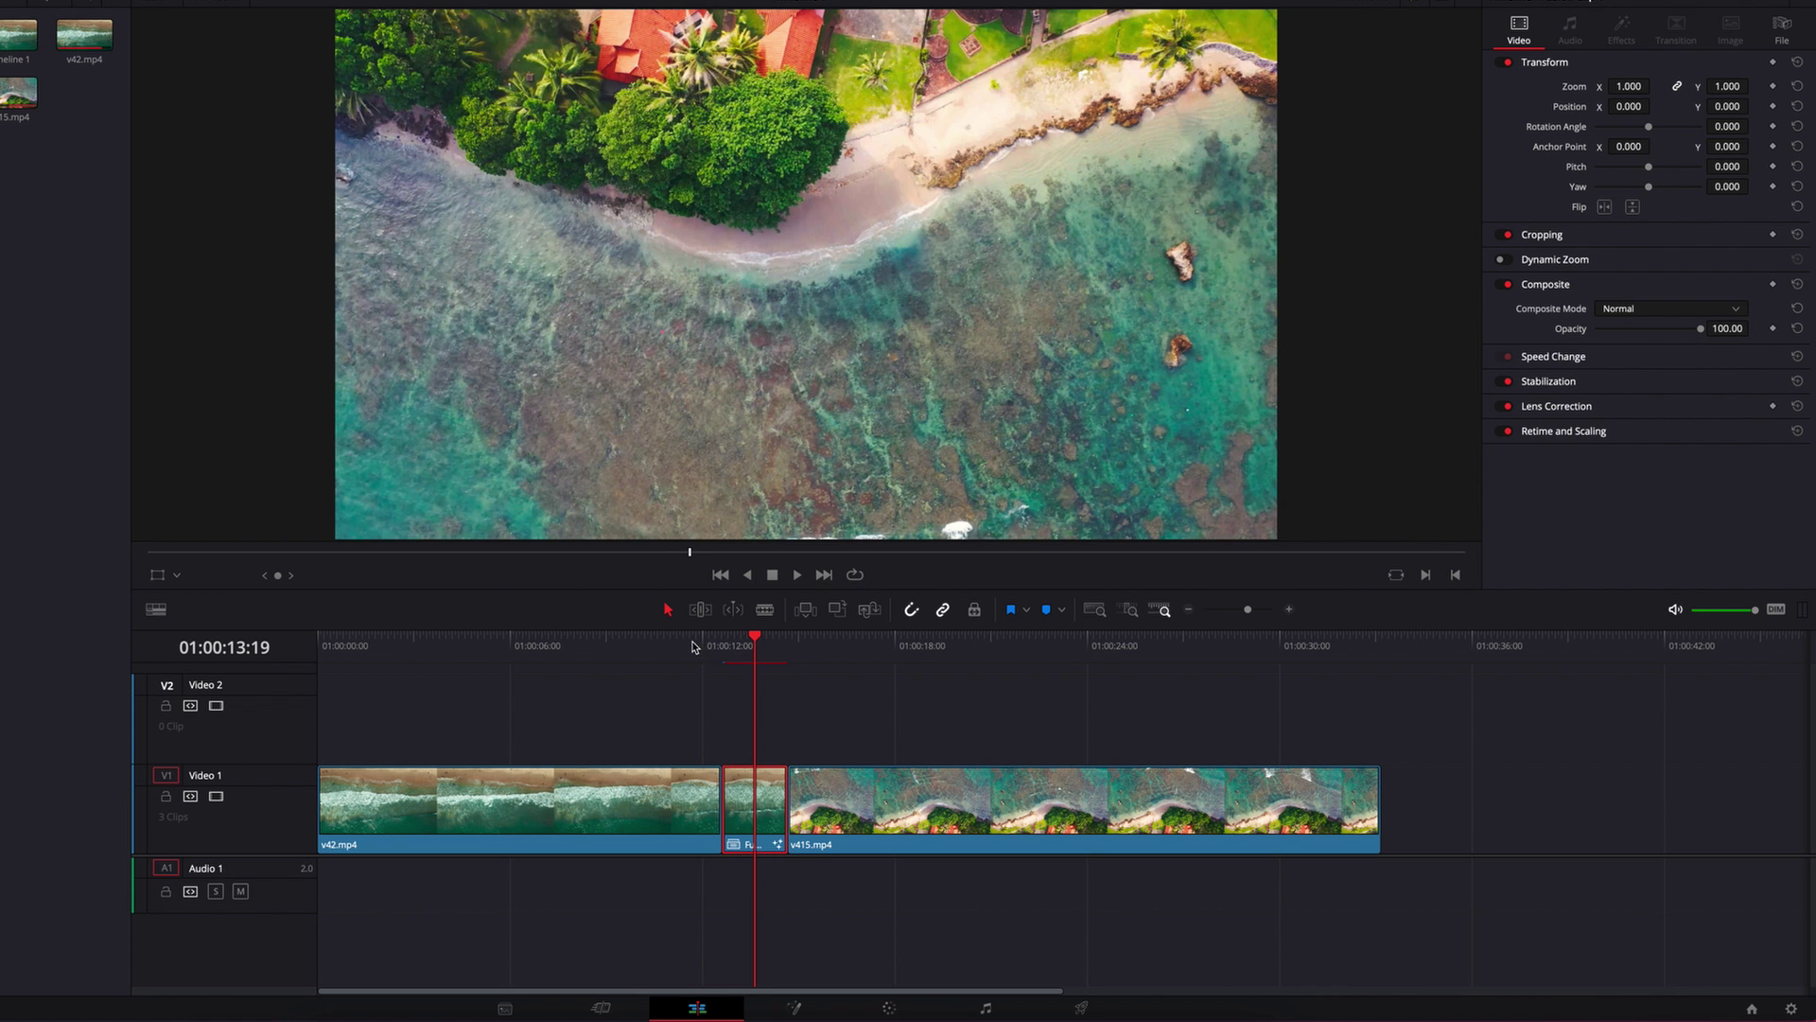
pyautogui.click(688, 647)
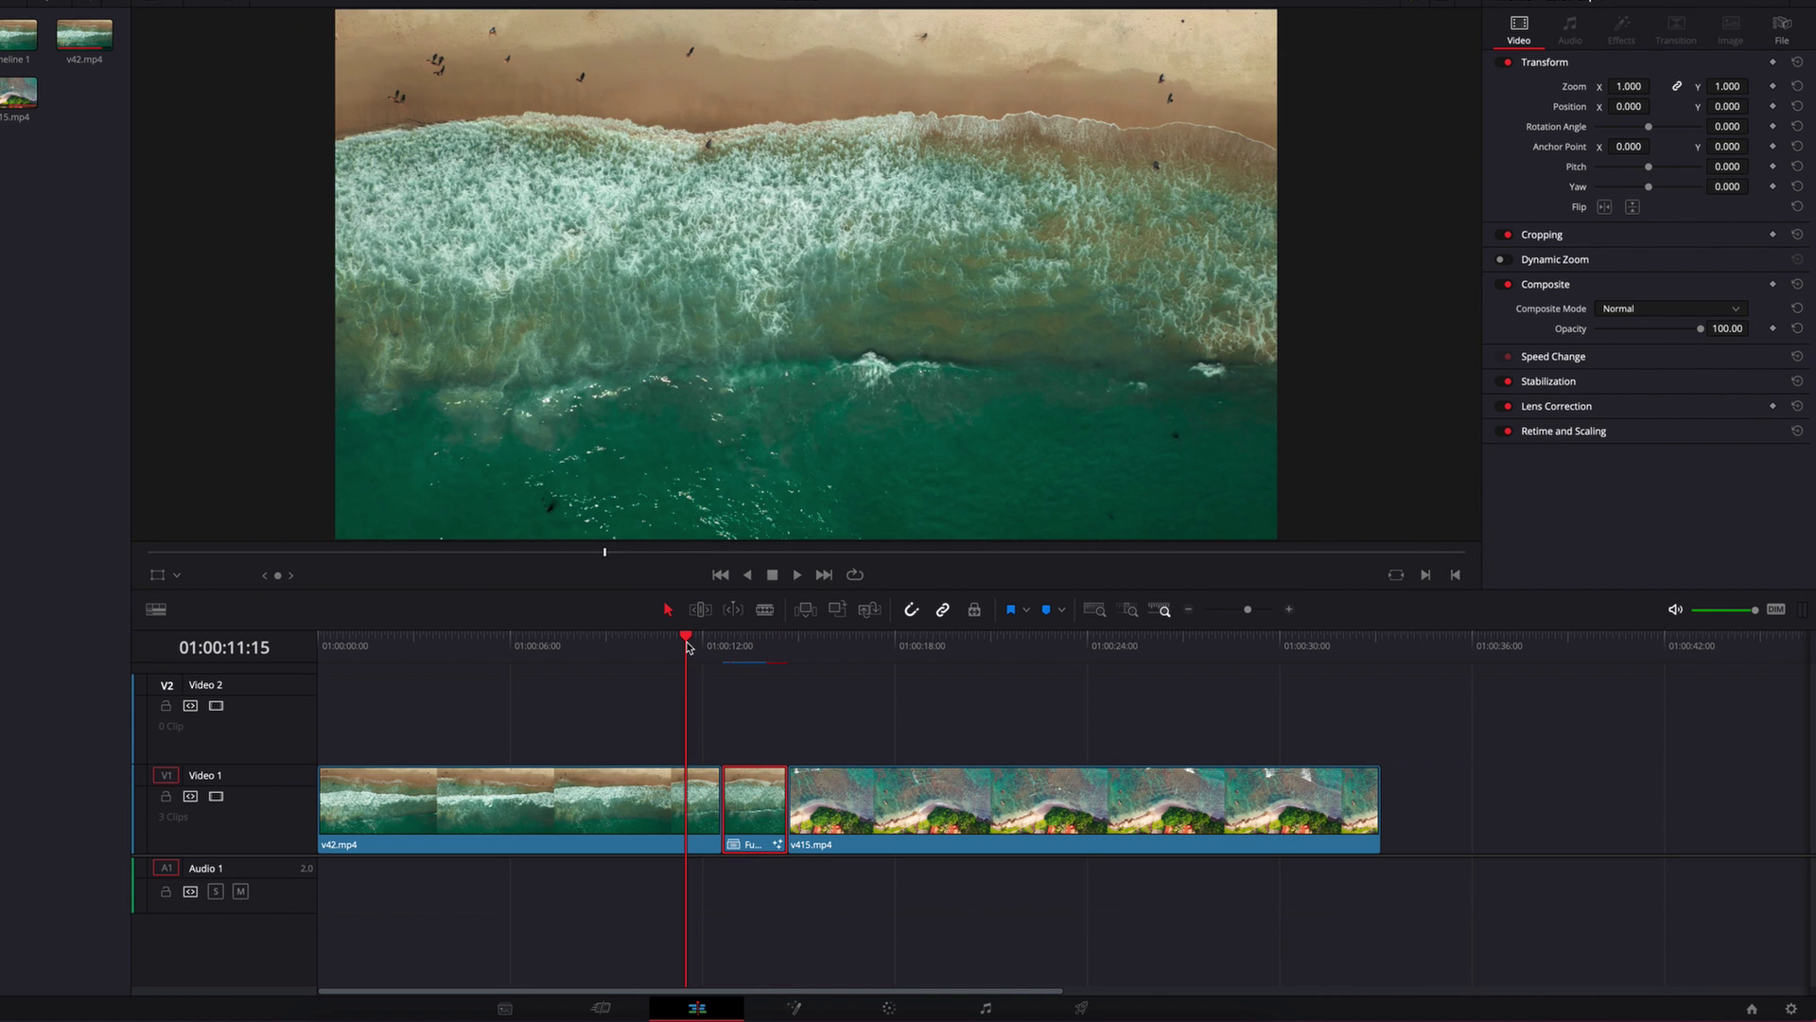
pyautogui.press('space')
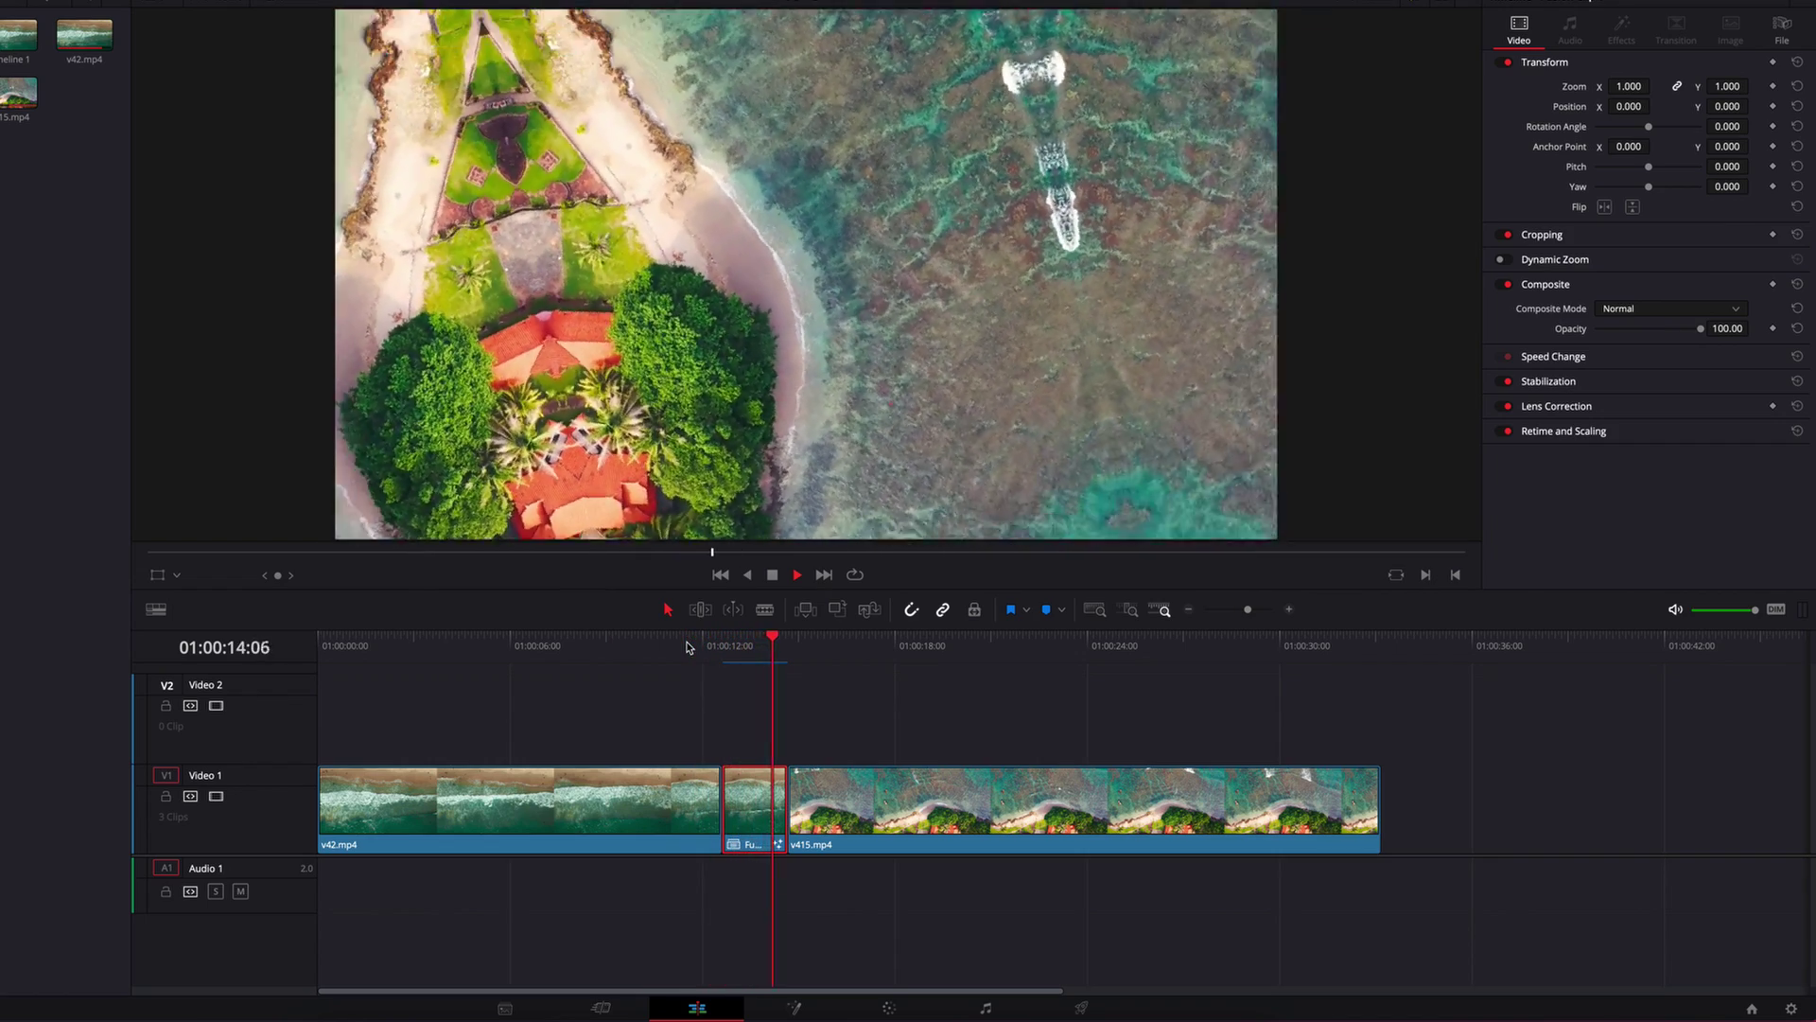
# Enable Motion Blur on Transform1 in the Fusion clip, with Quality 5 and Shutter Angle 246.6.
pyautogui.click(723, 643)
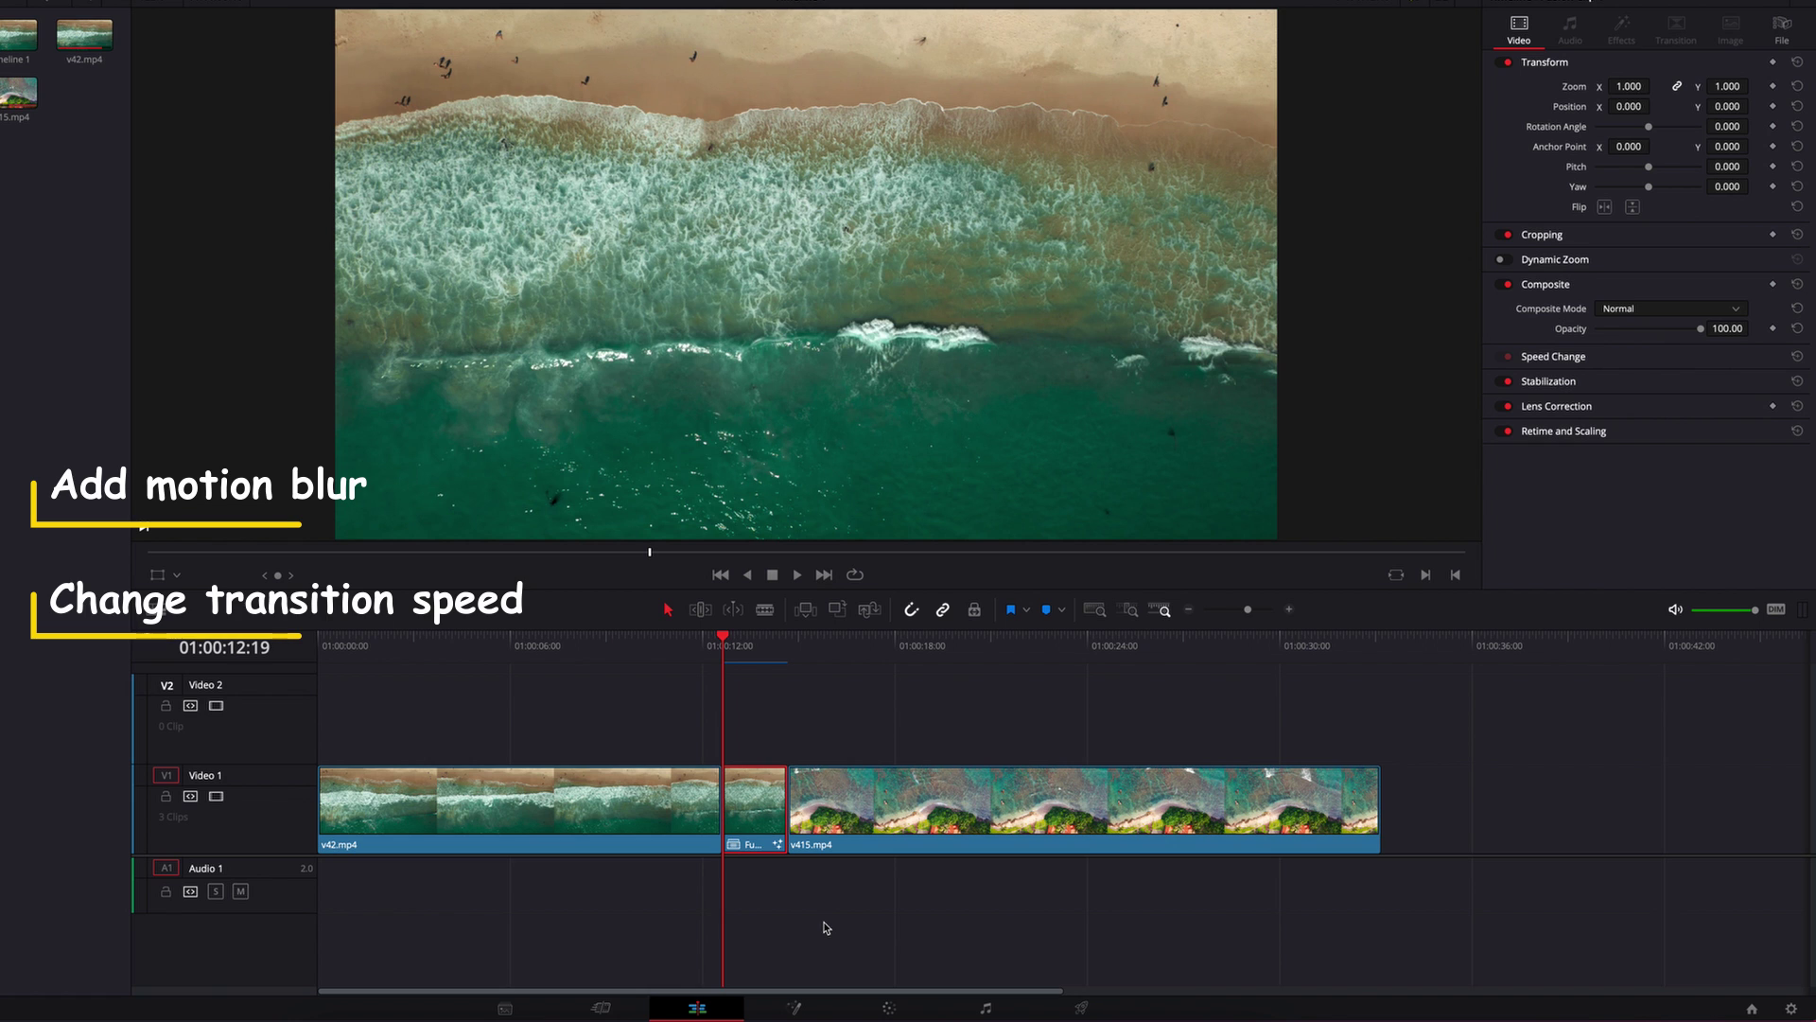
pyautogui.click(799, 1006)
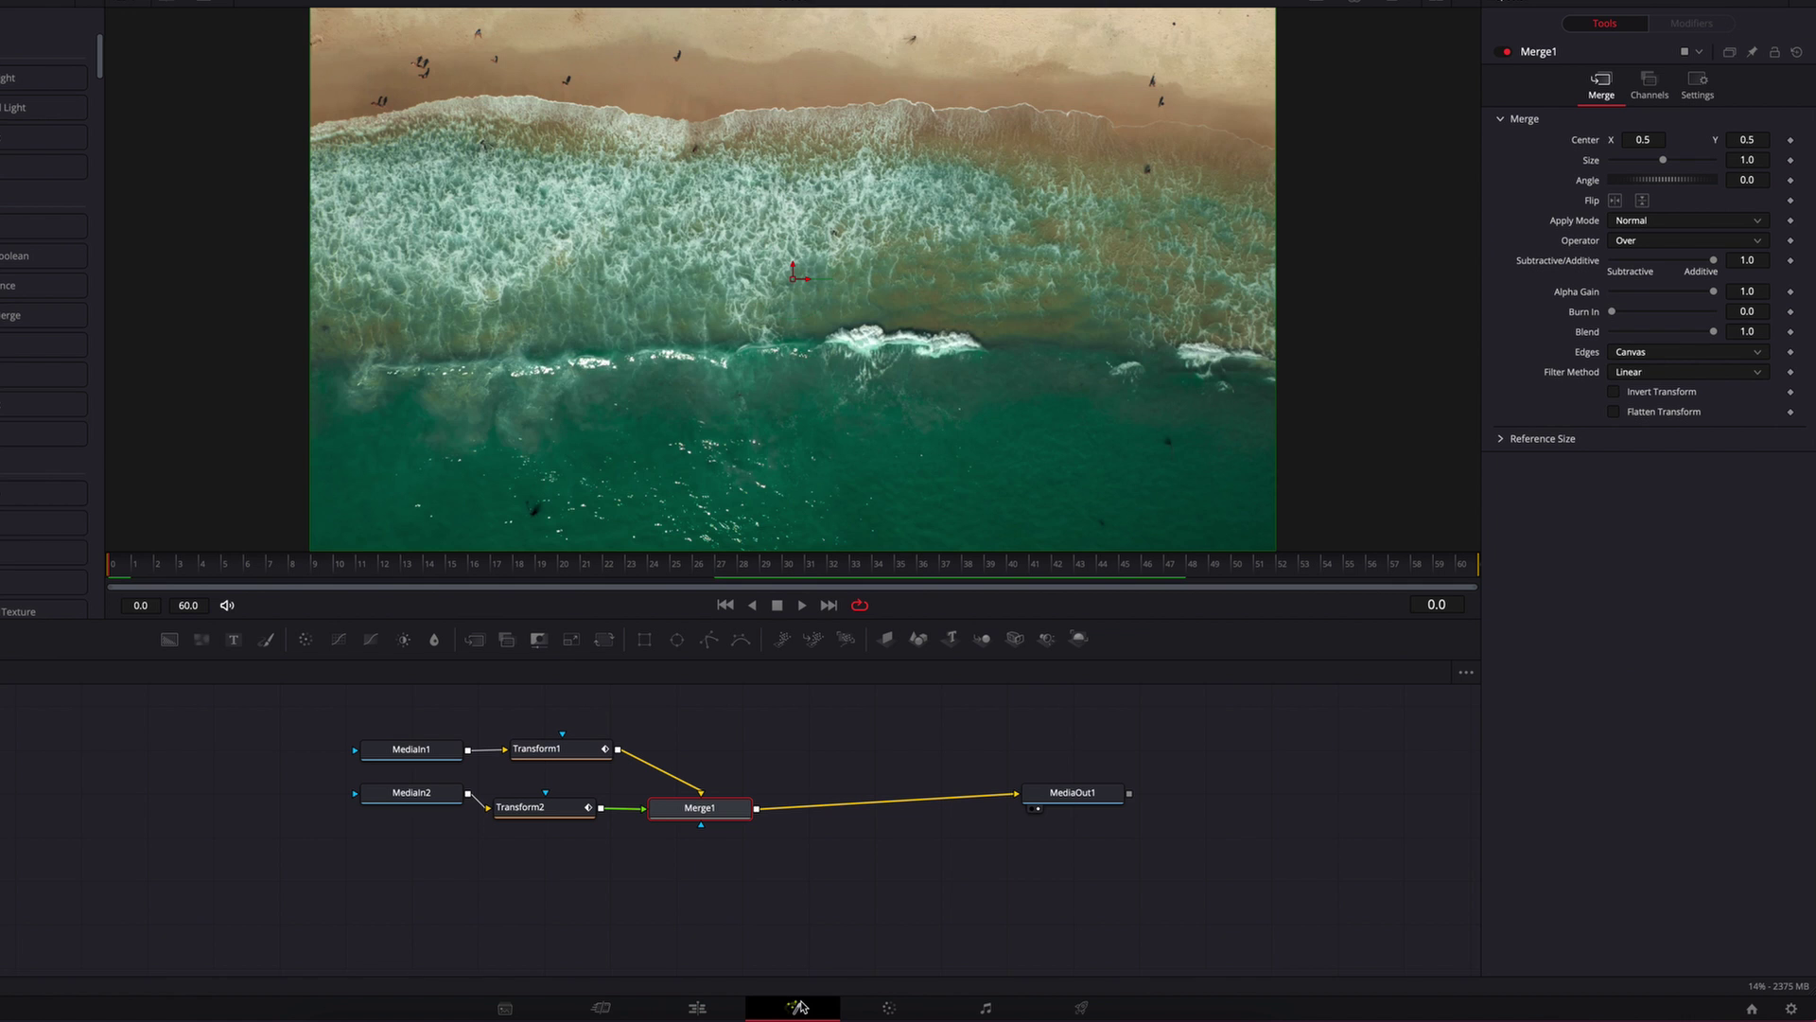
pyautogui.click(586, 757)
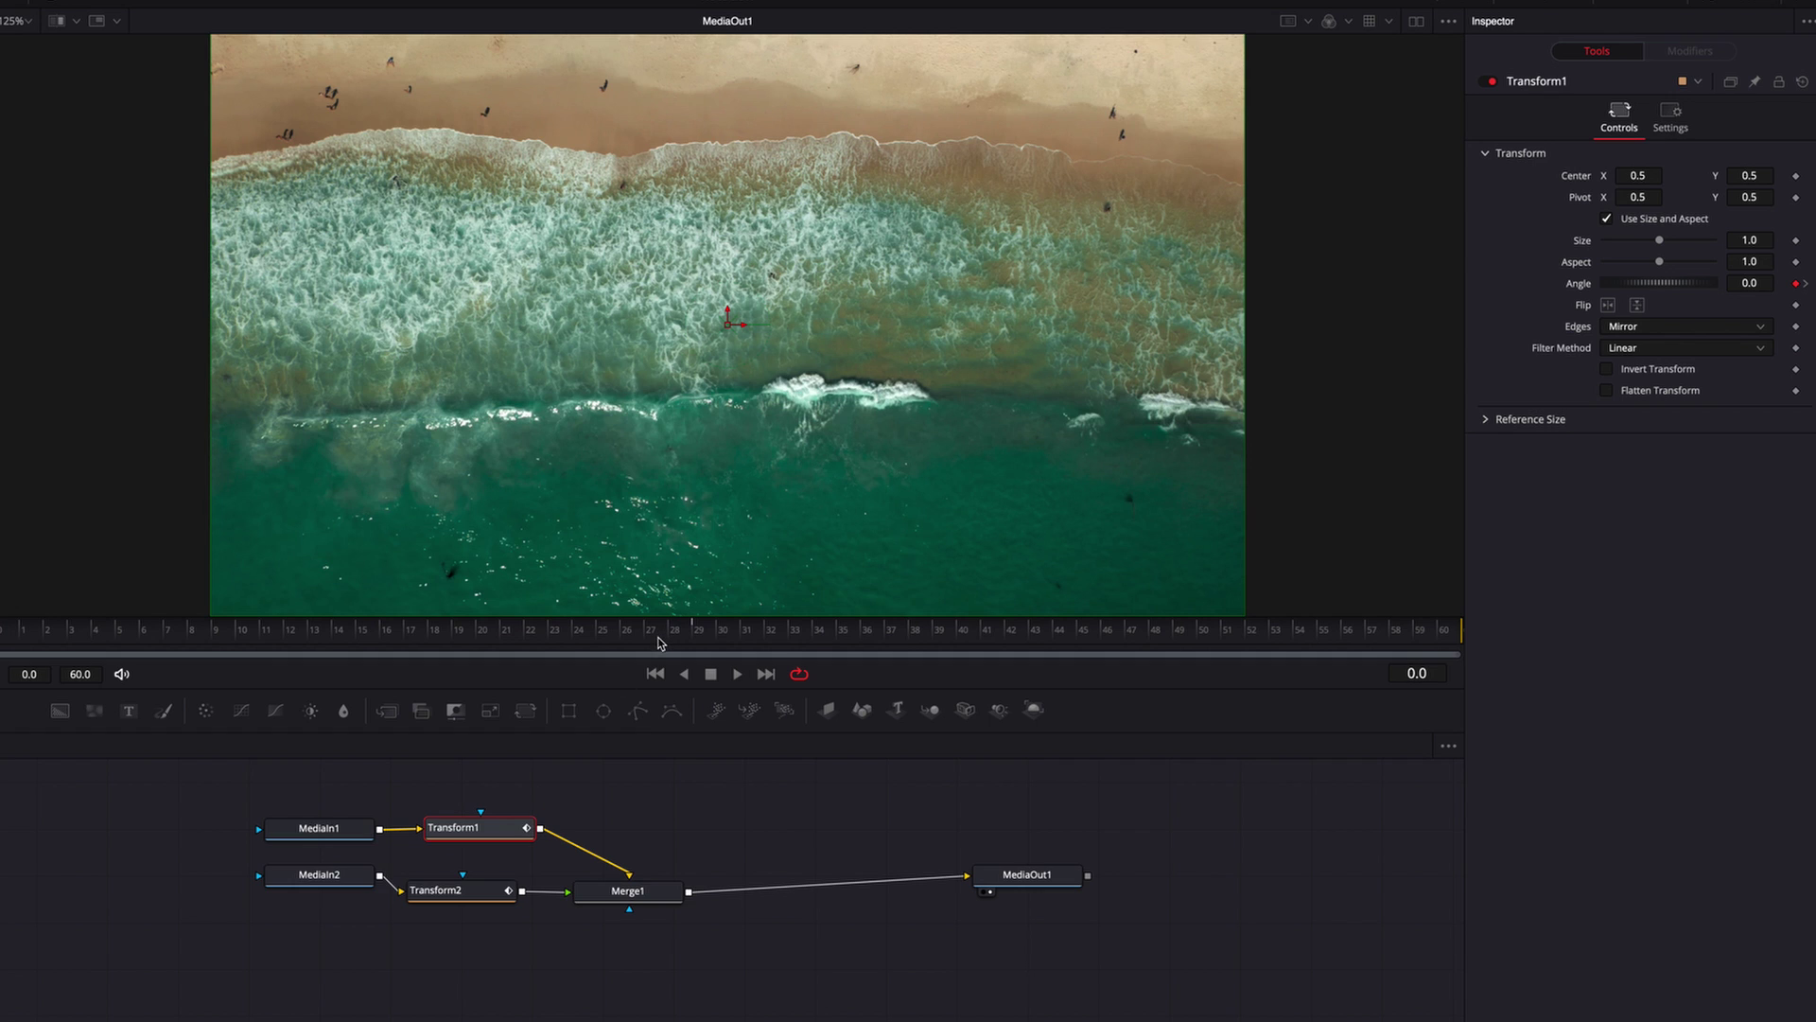
pyautogui.moveTo(665, 640); pyautogui.dragTo(574, 639)
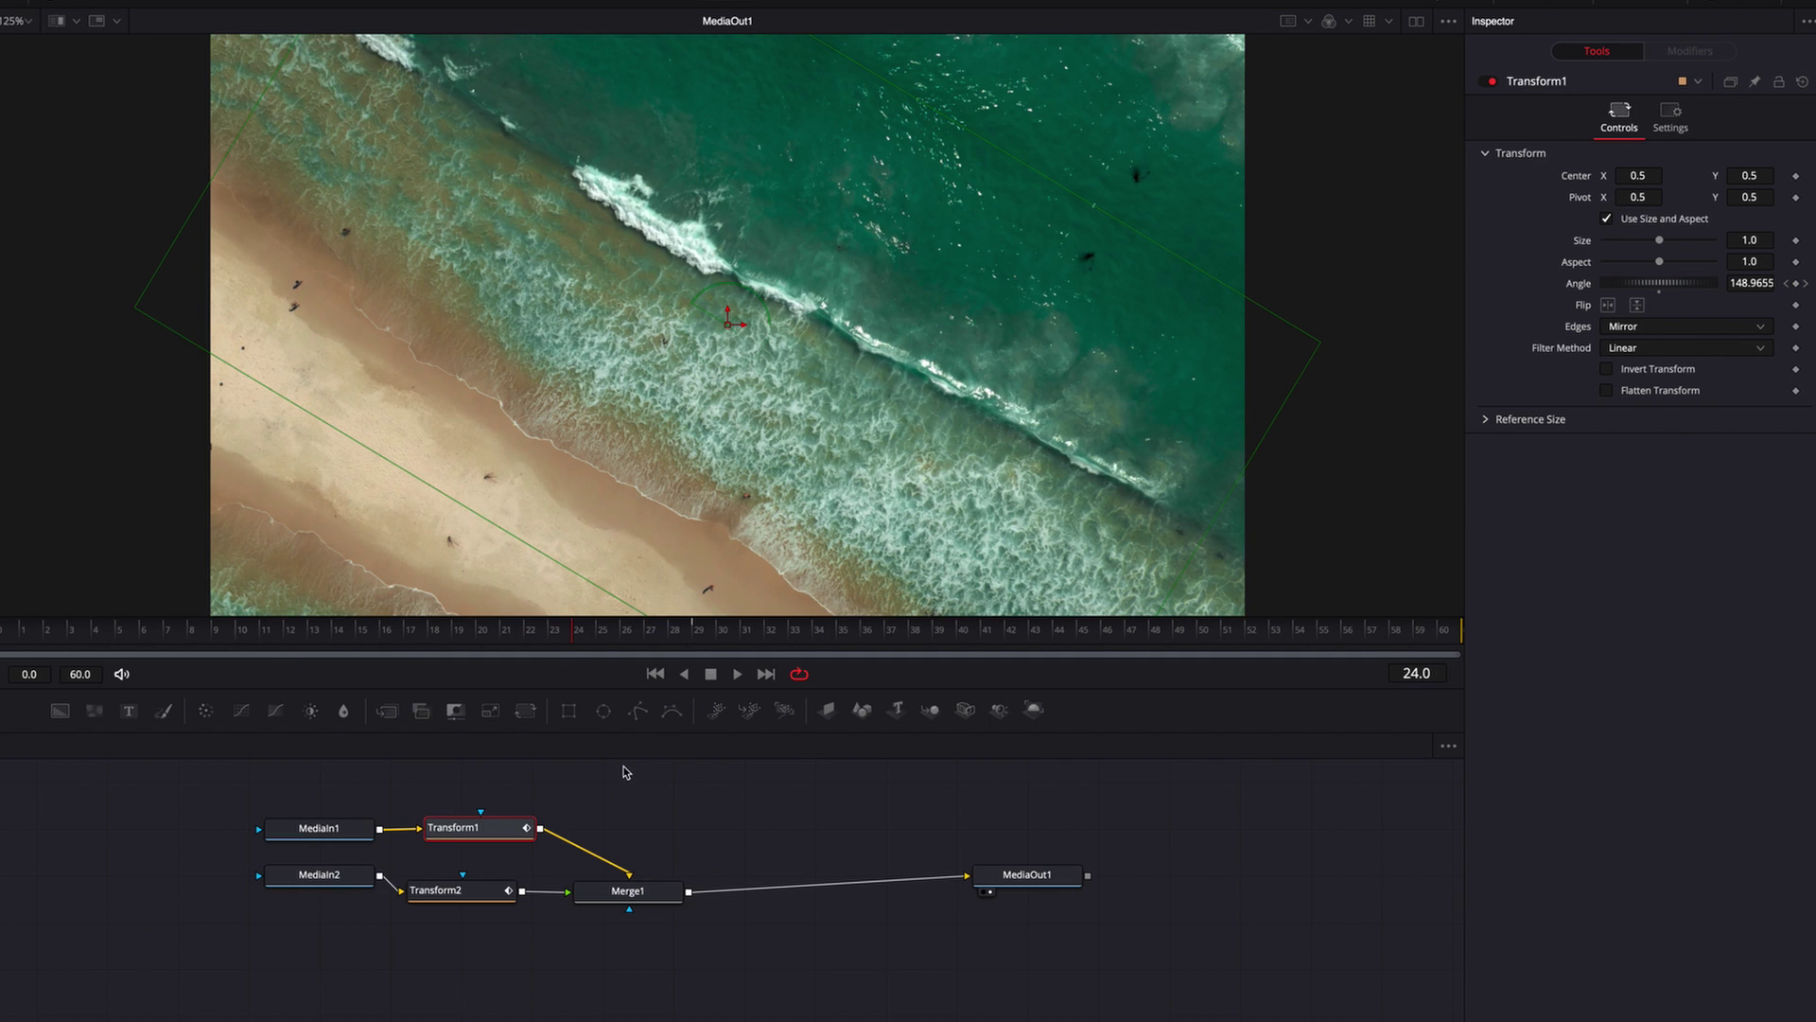
pyautogui.click(1670, 117)
pyautogui.click(1638, 338)
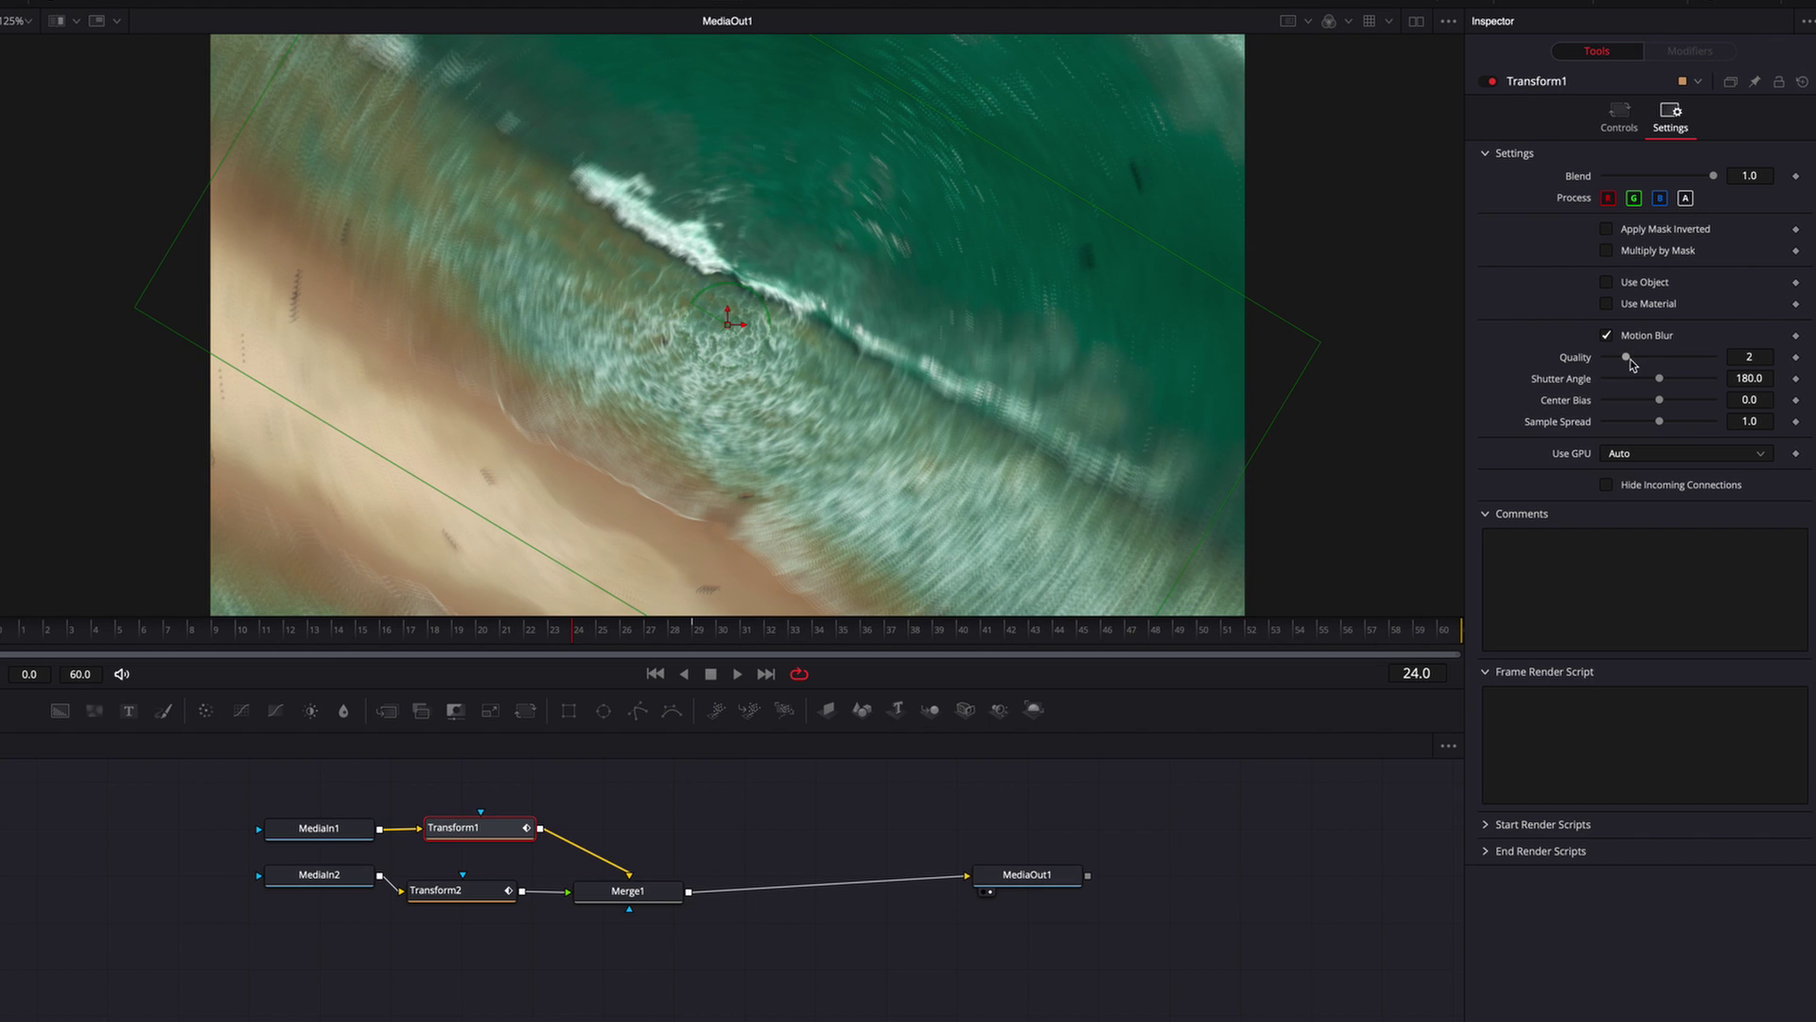
pyautogui.moveTo(1642, 357); pyautogui.dragTo(1687, 382)
# Enable Motion Blur on Transform2 and raise its quality and shutter angle, checking on frame 41.
pyautogui.click(991, 630)
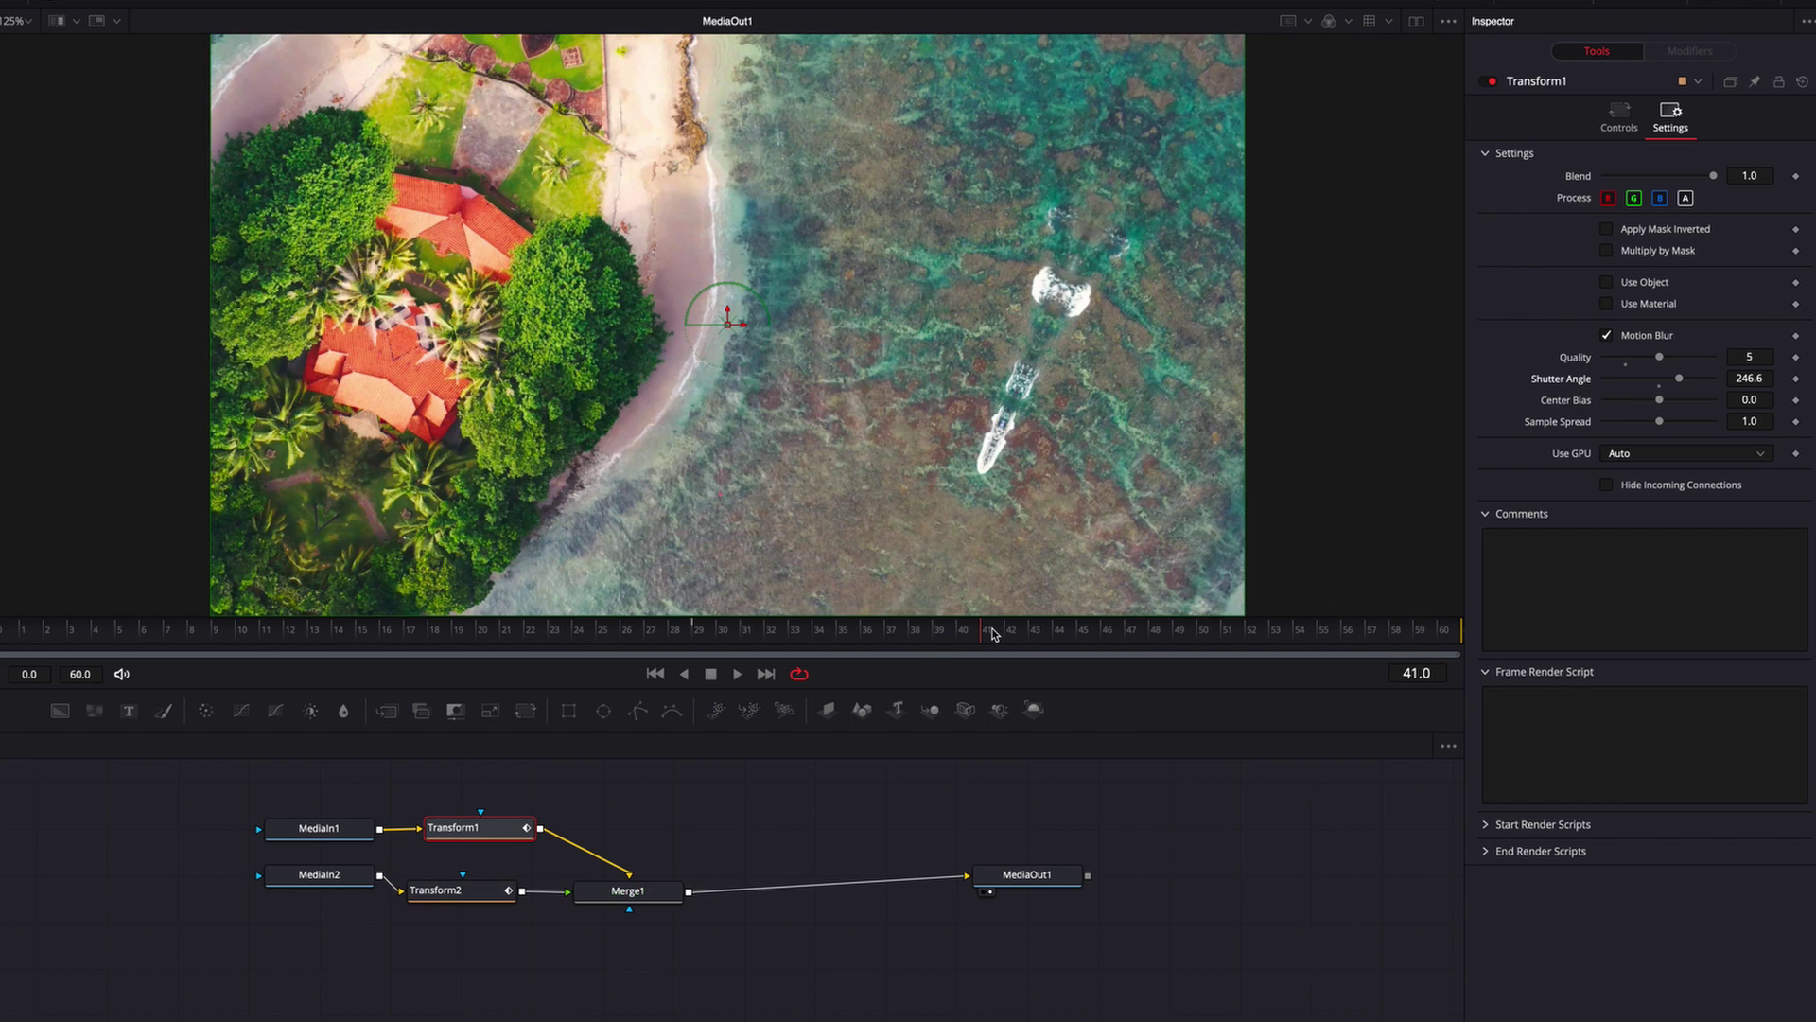
pyautogui.click(466, 900)
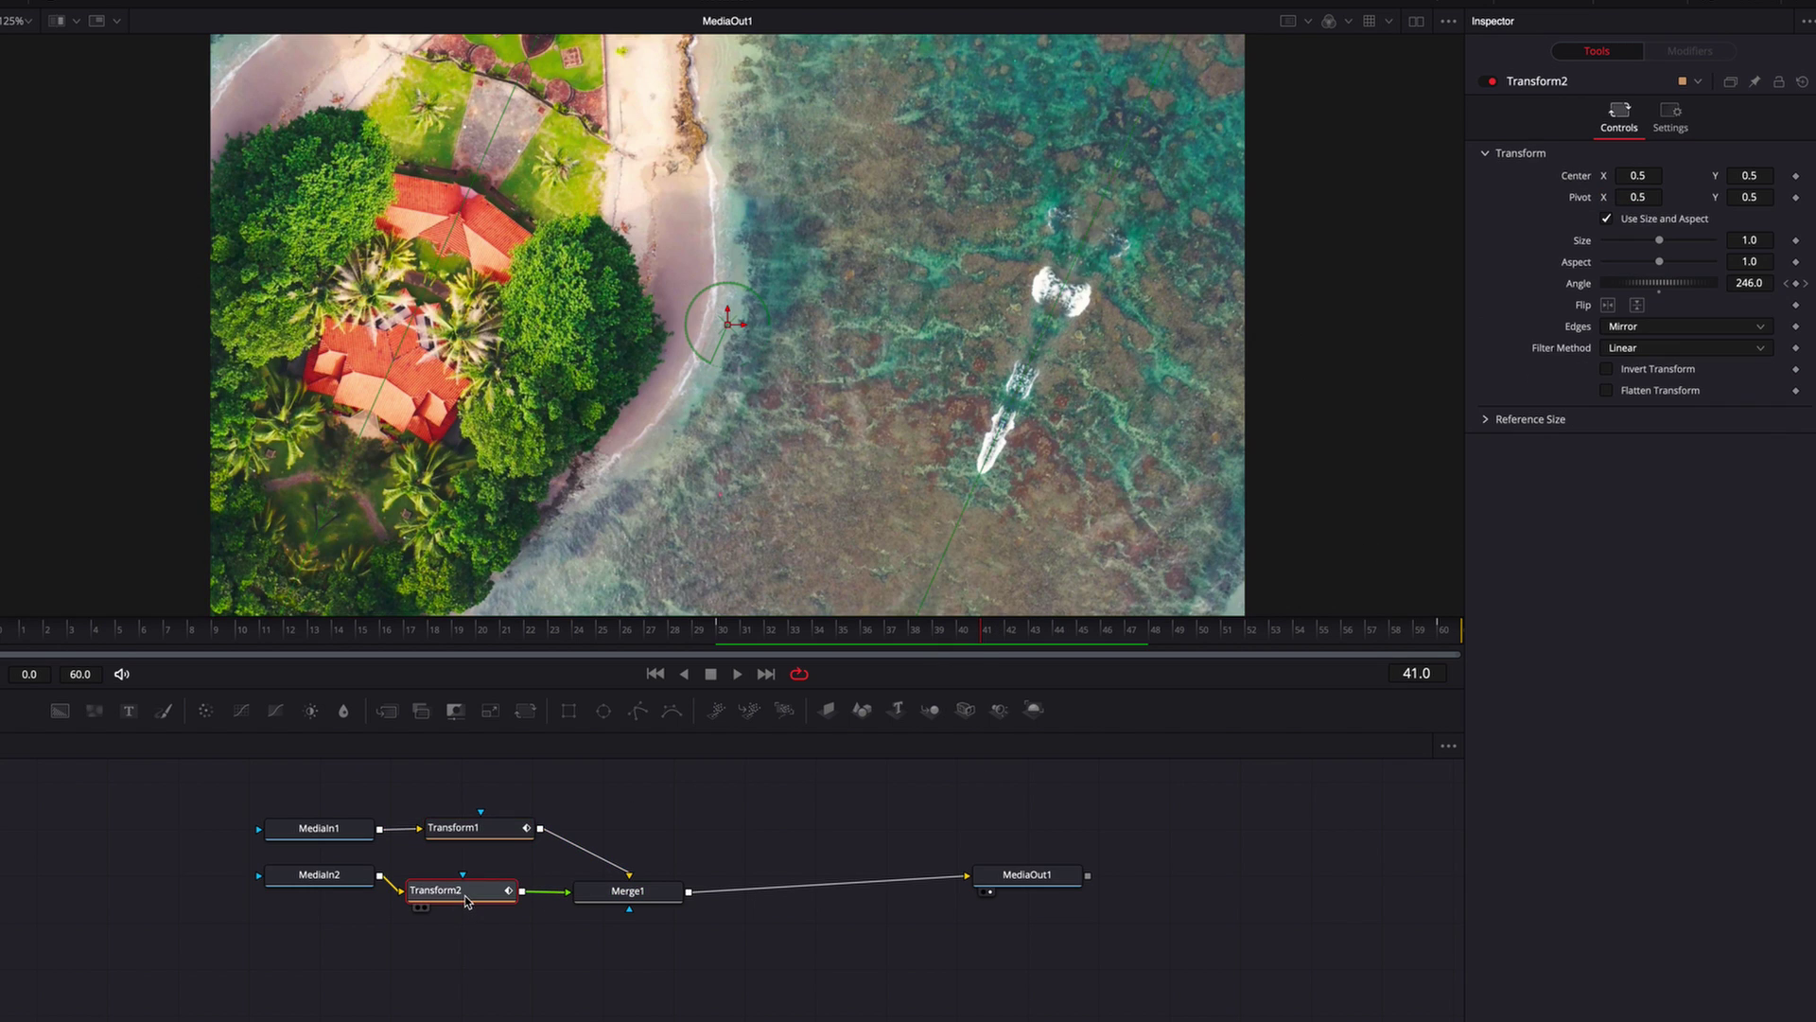
pyautogui.click(1670, 119)
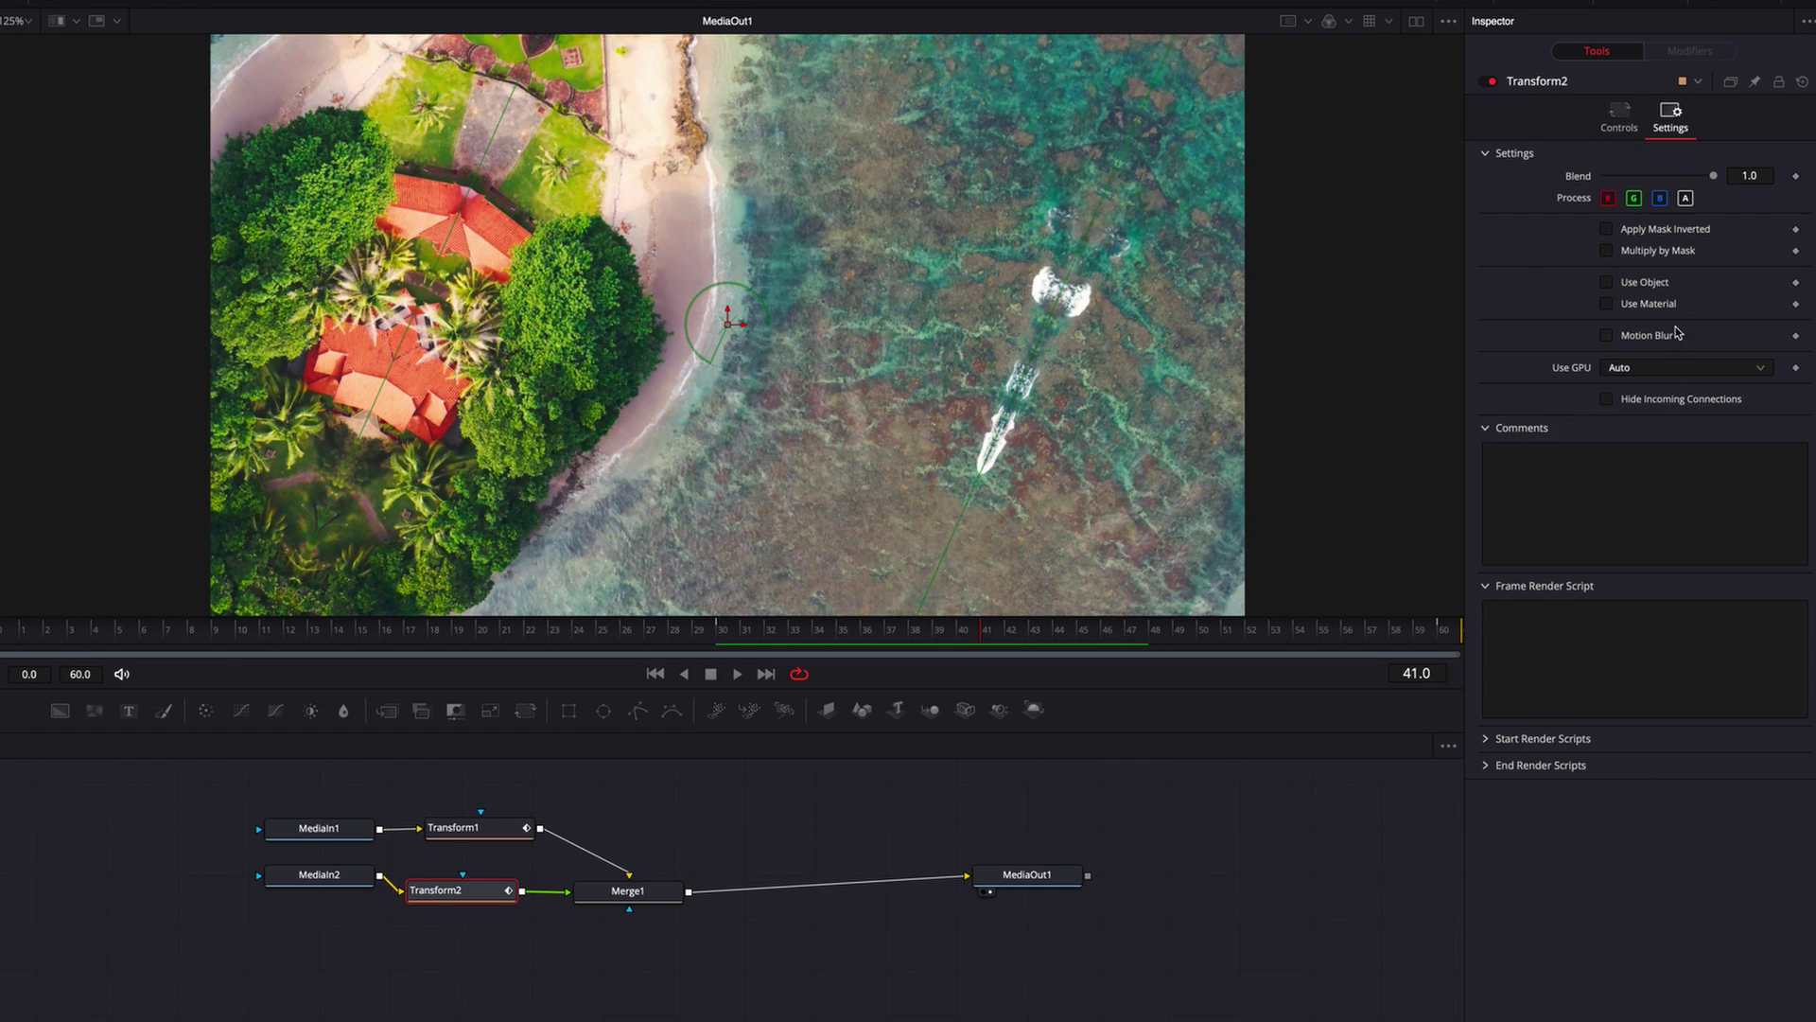
pyautogui.click(1661, 342)
pyautogui.moveTo(1640, 361); pyautogui.dragTo(1690, 385)
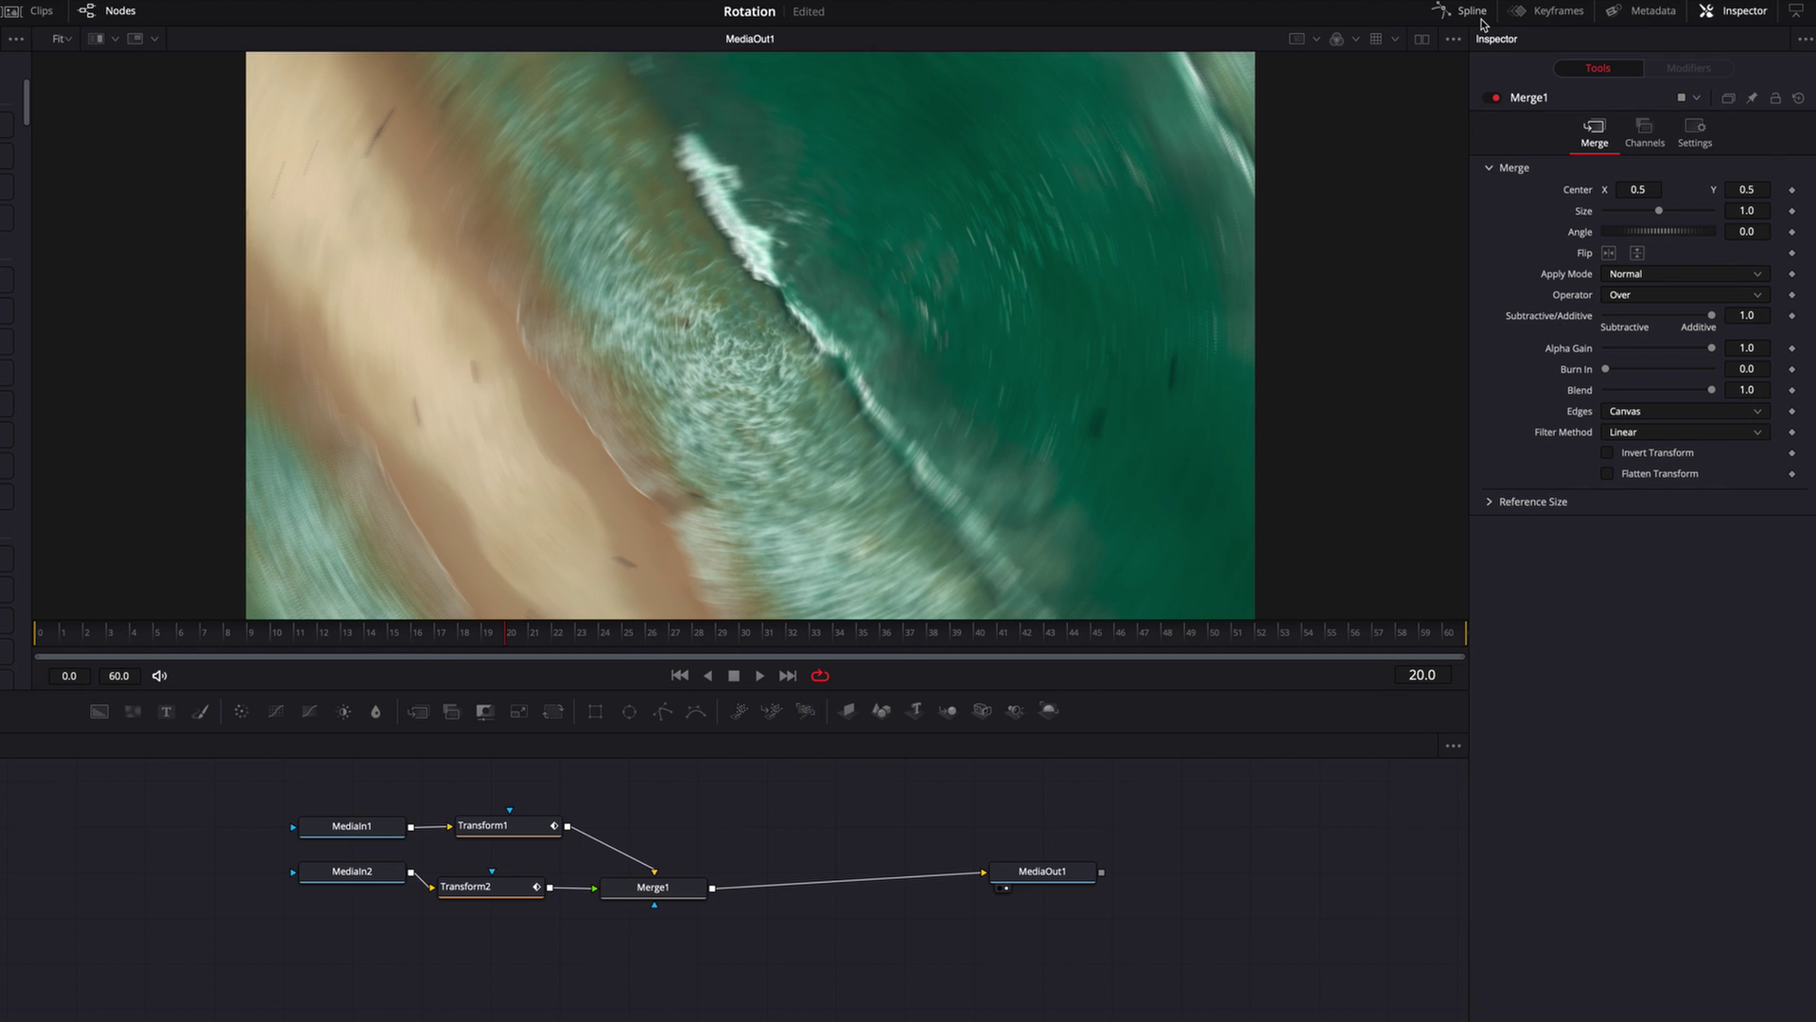
# Reshape Transform1's Angle curve in the Spline editor so the rotation starts slowly and accelerates steeply towards frame 29, and scrub through it.
pyautogui.click(1481, 23)
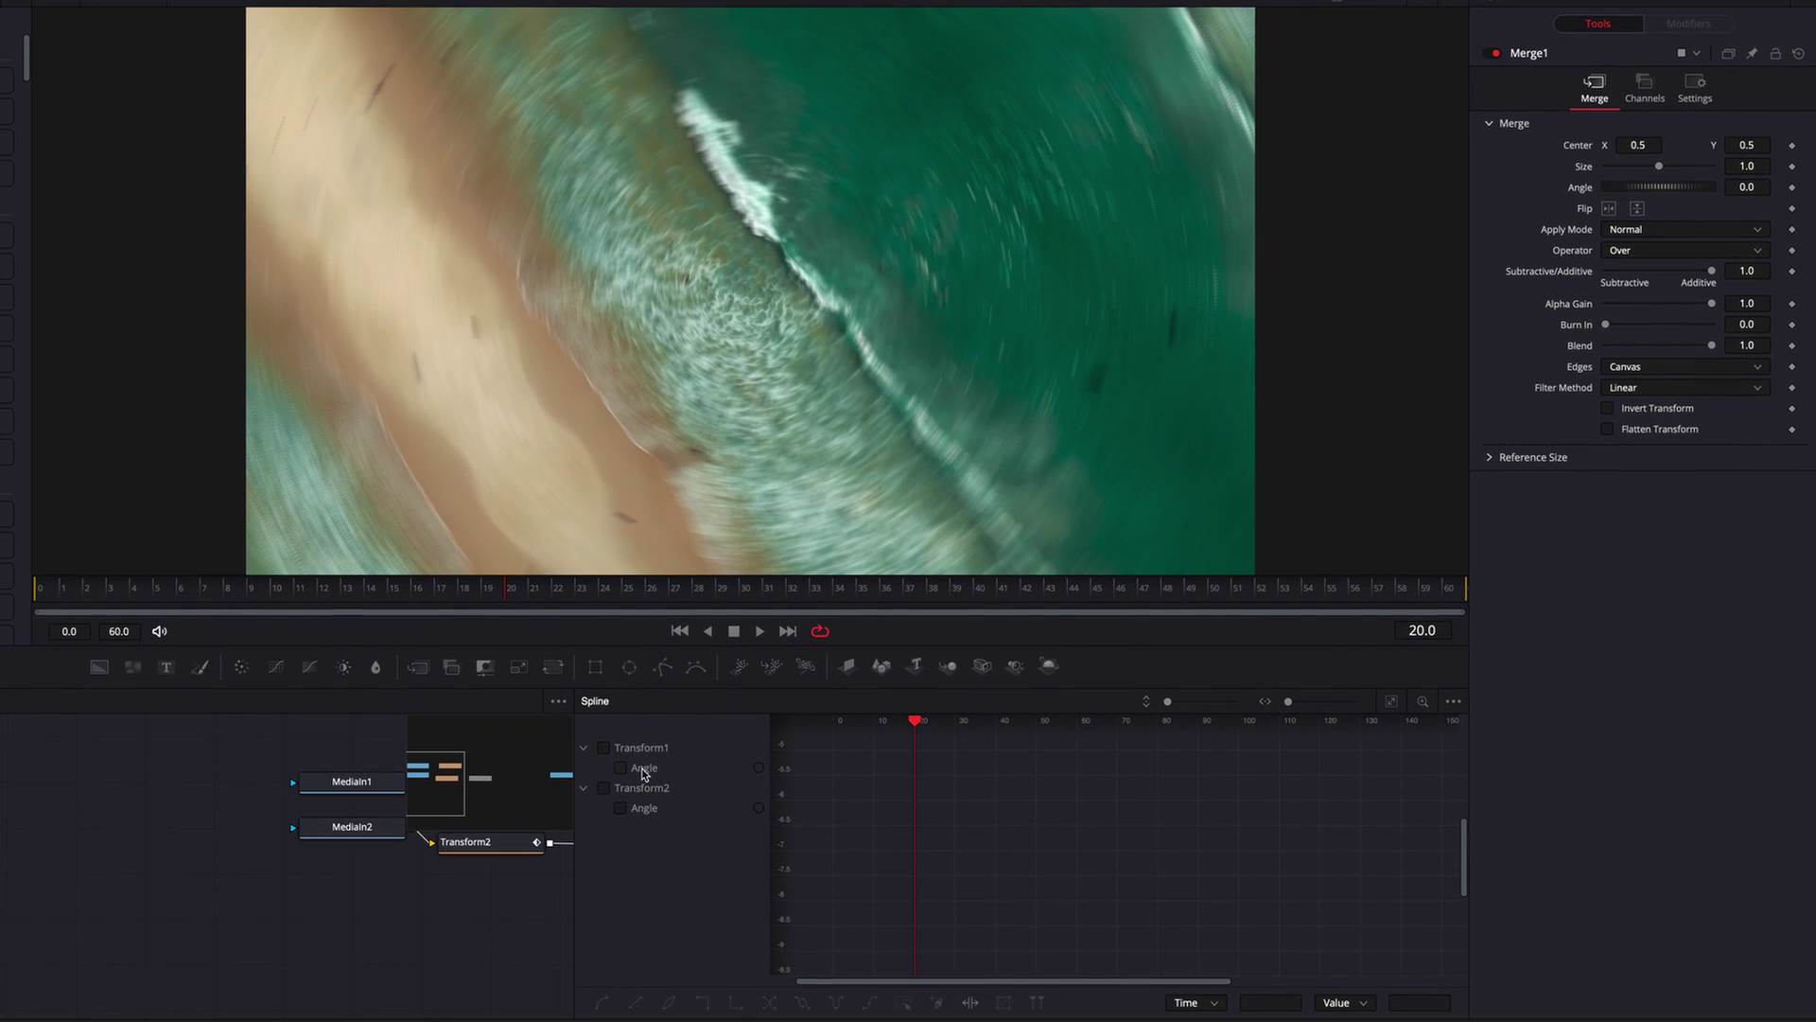
pyautogui.click(644, 818)
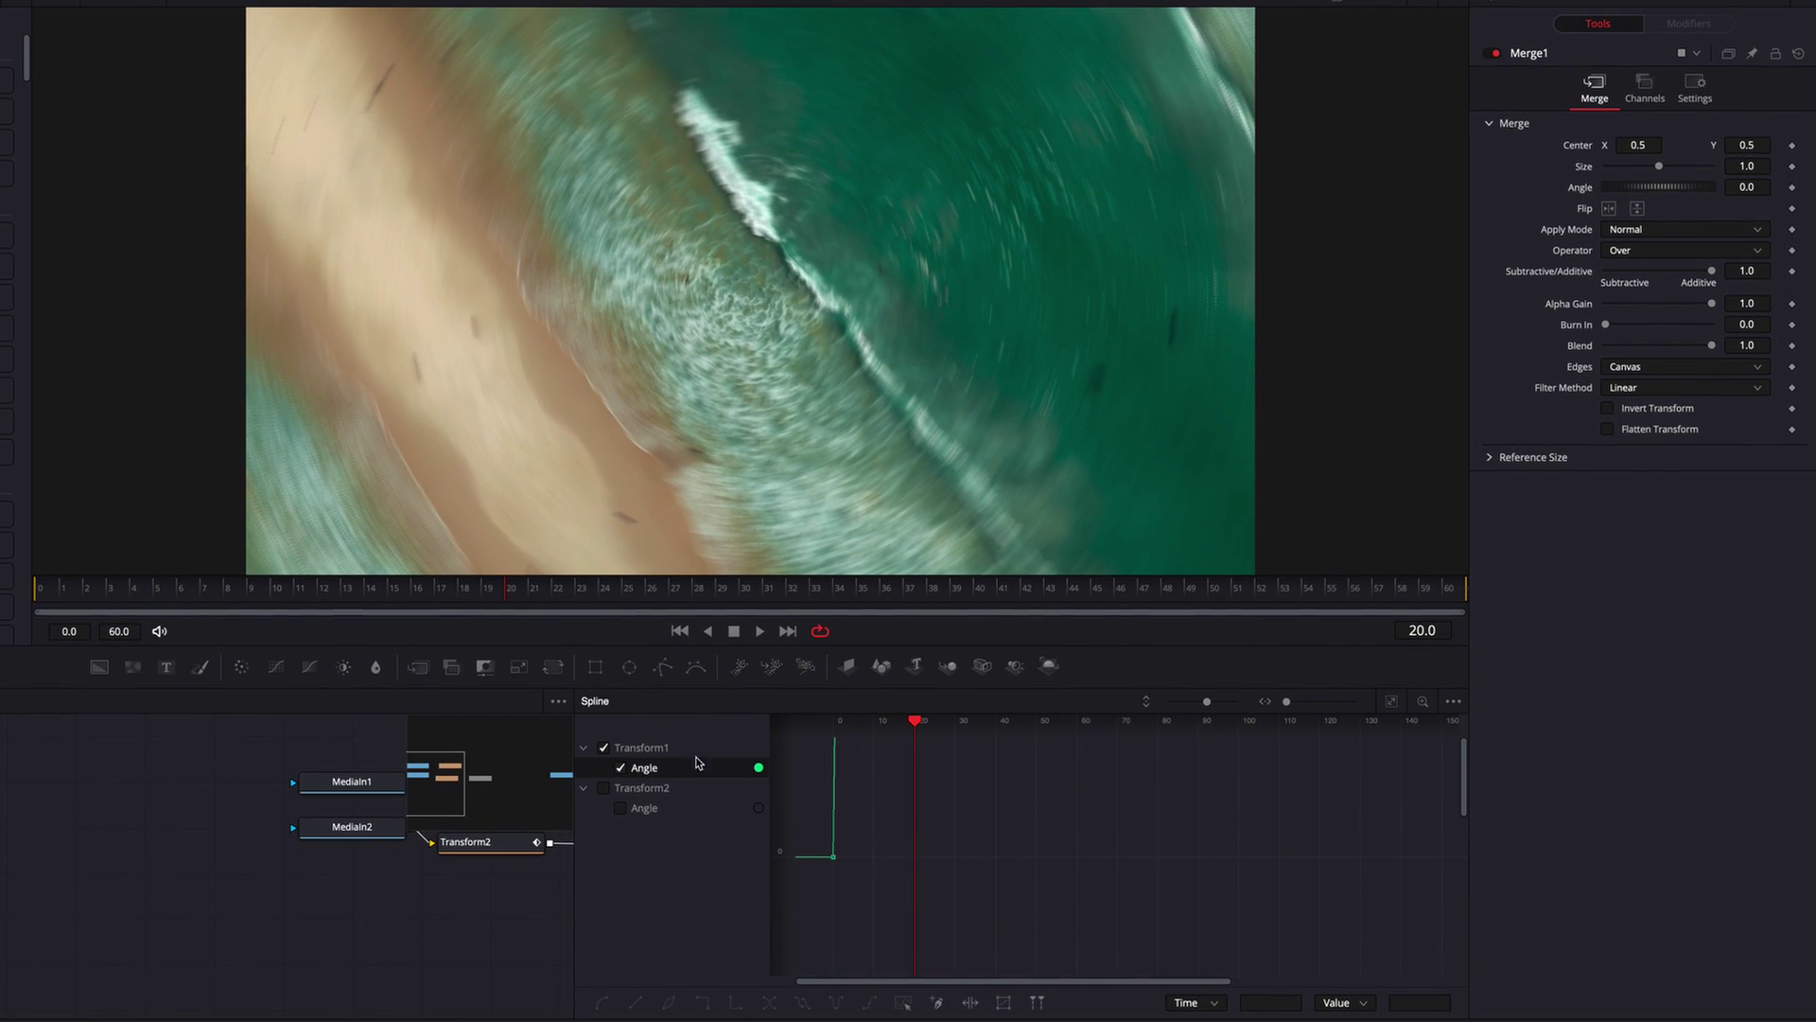
pyautogui.click(1393, 706)
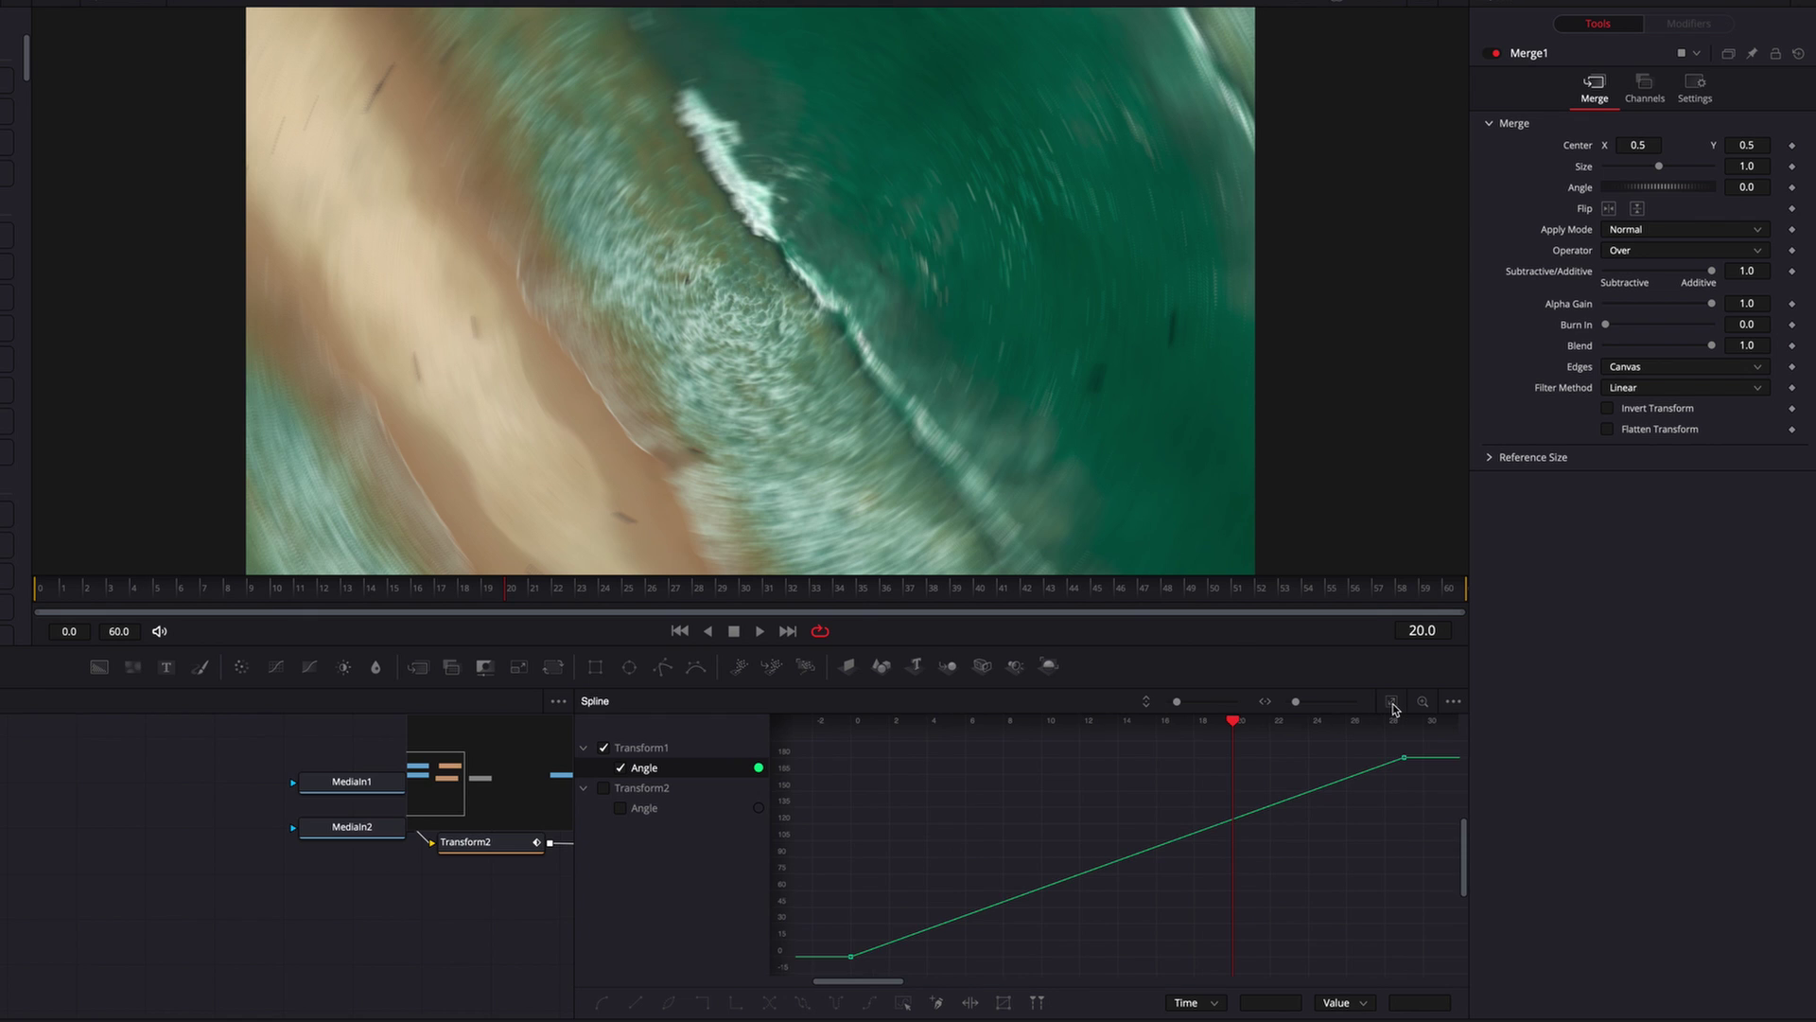
pyautogui.moveTo(821, 748); pyautogui.dragTo(1429, 970)
pyautogui.moveTo(1036, 894); pyautogui.dragTo(1378, 955)
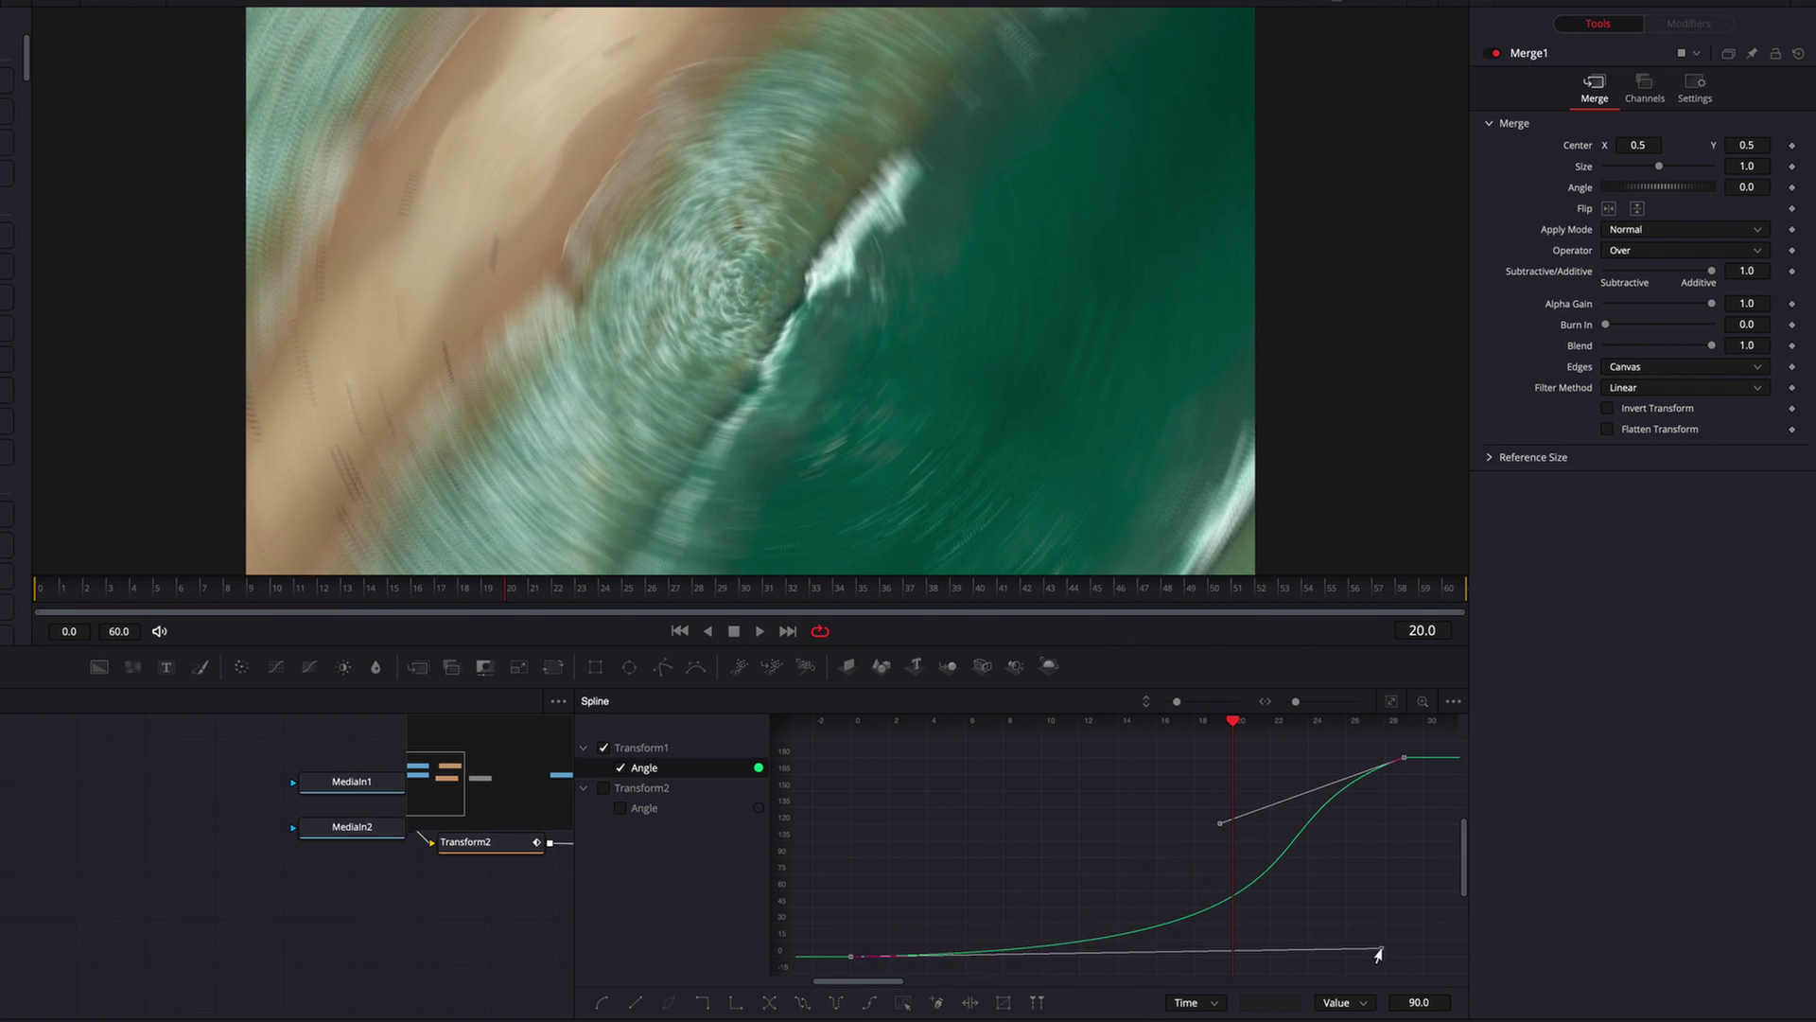
pyautogui.moveTo(1229, 815); pyautogui.dragTo(1389, 816)
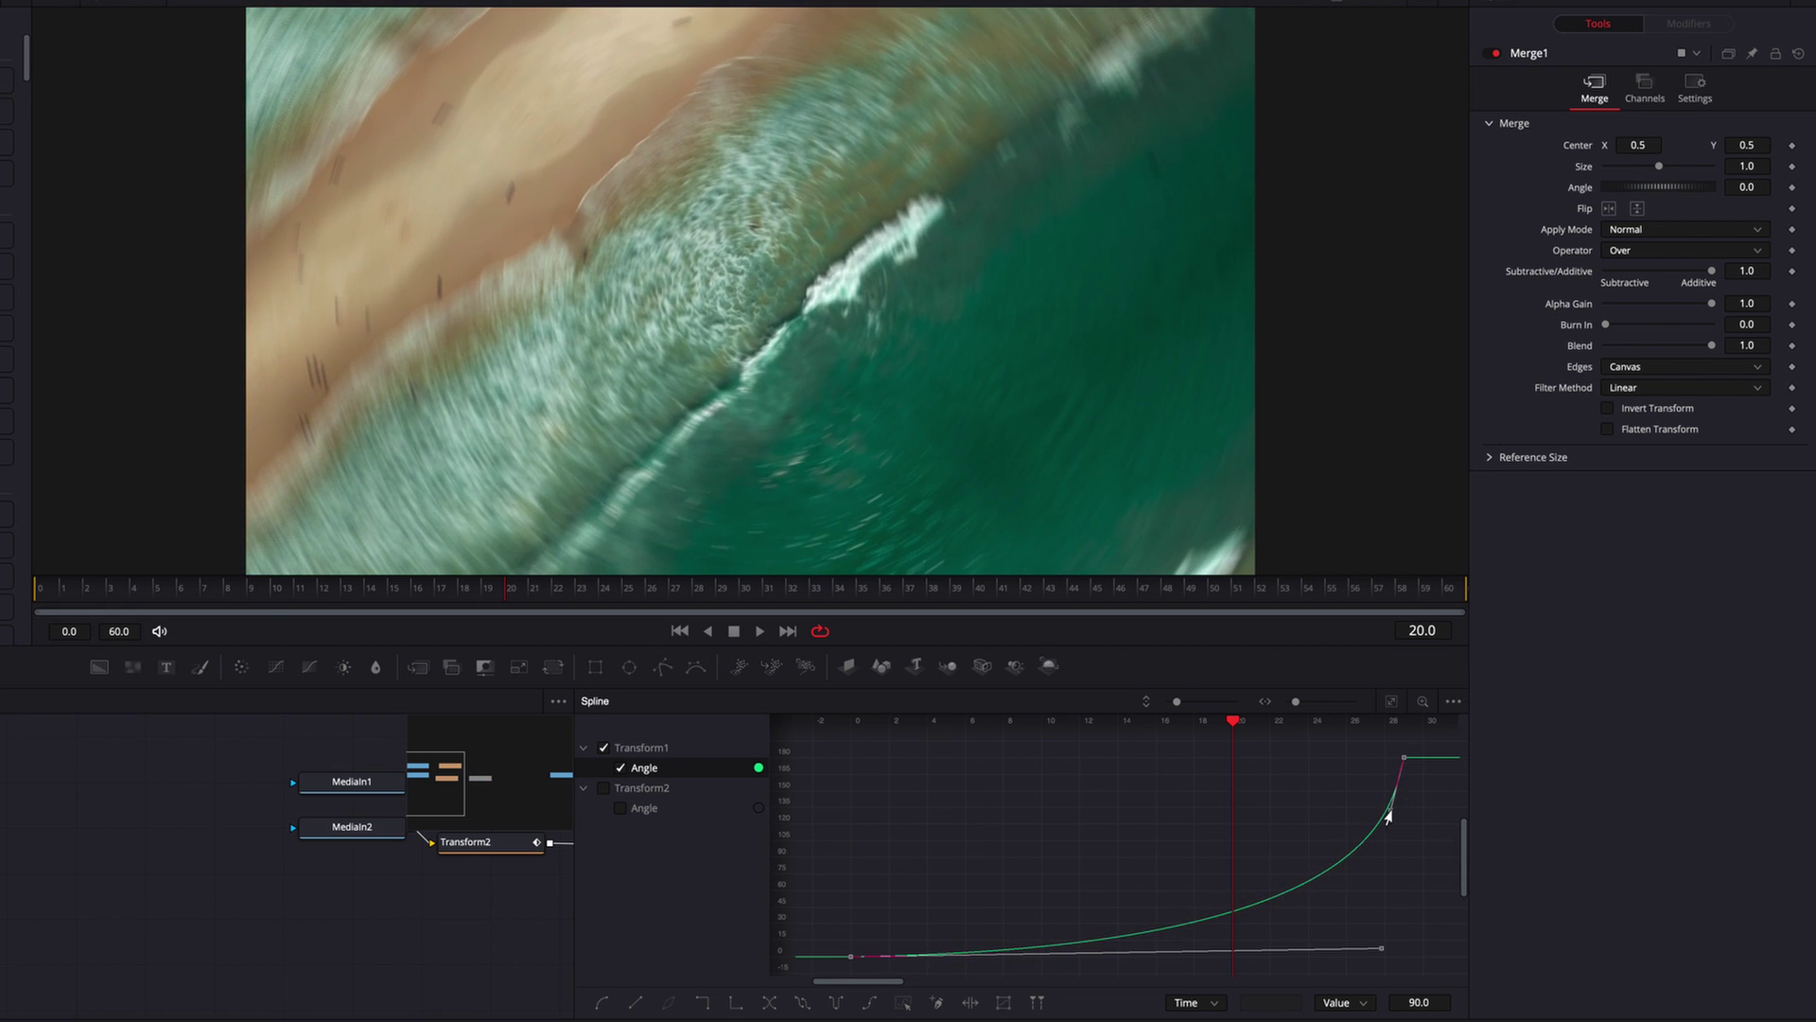
pyautogui.moveTo(1233, 723); pyautogui.dragTo(1382, 763)
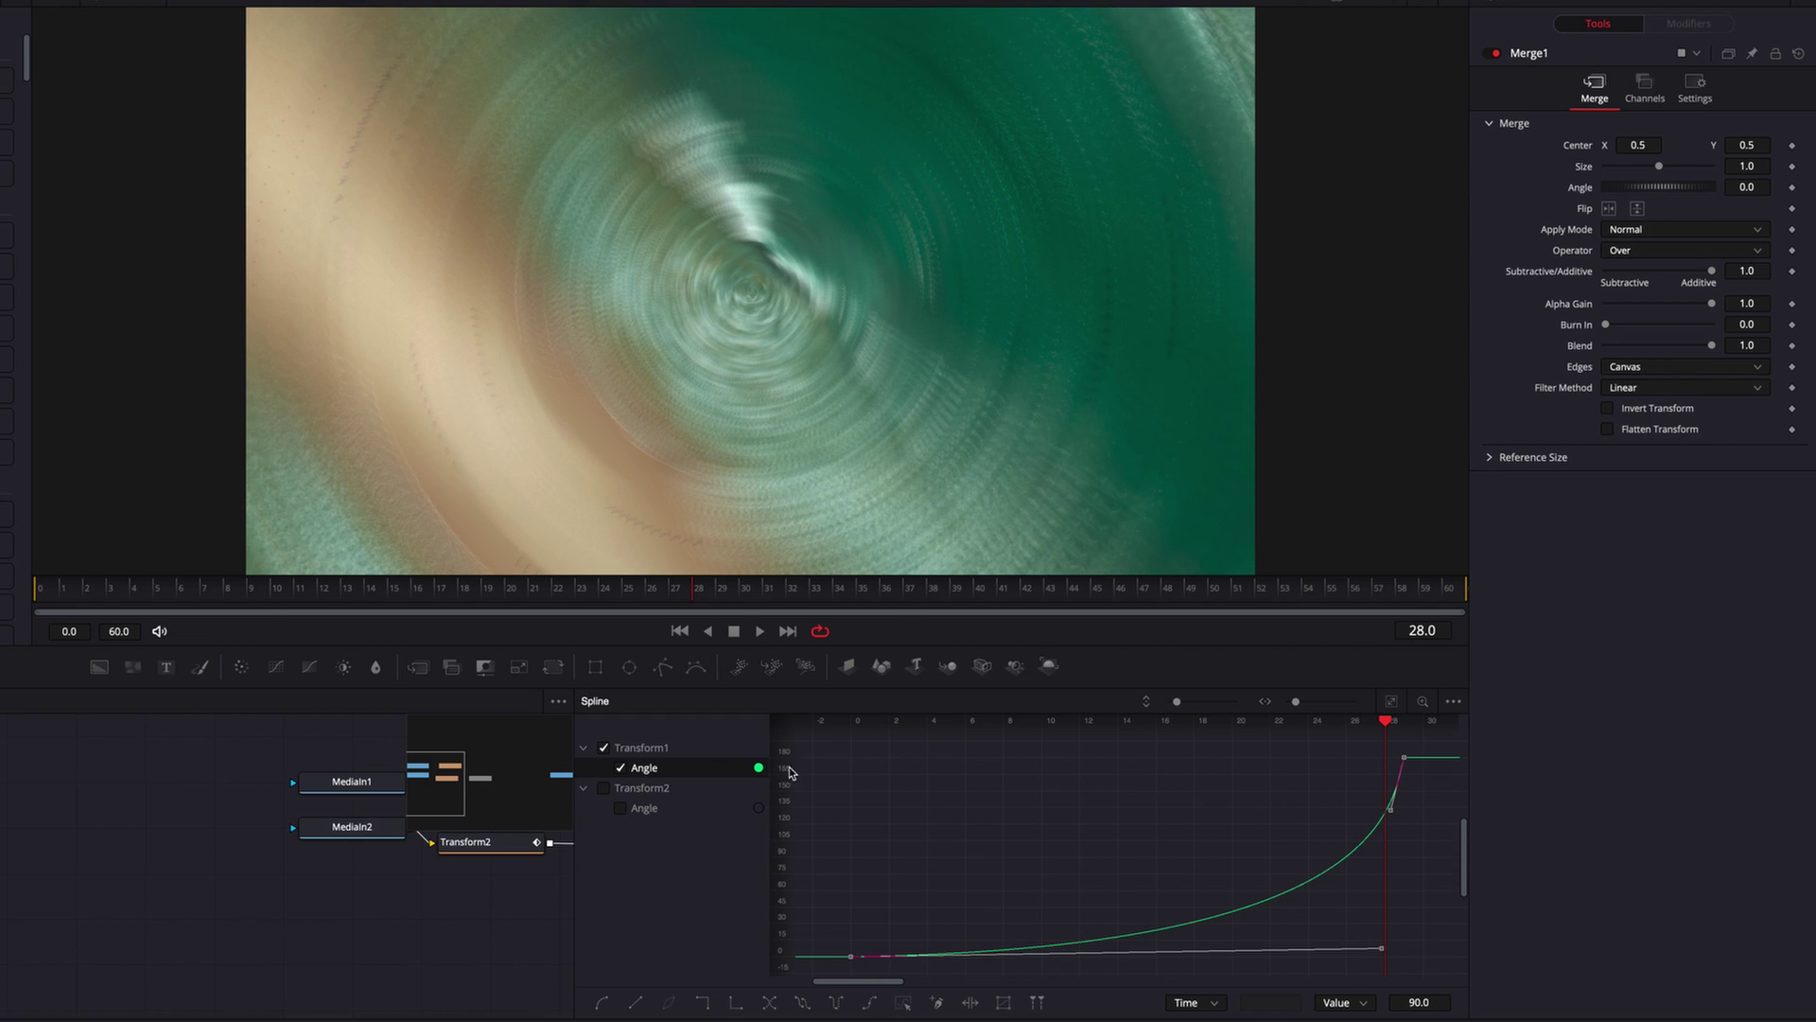
# Reshape Transform2's Angle curve in the Spline editor so the rotation starts fast at frame 30 and eases out gradually to frame 60.
pyautogui.click(644, 808)
pyautogui.click(1390, 701)
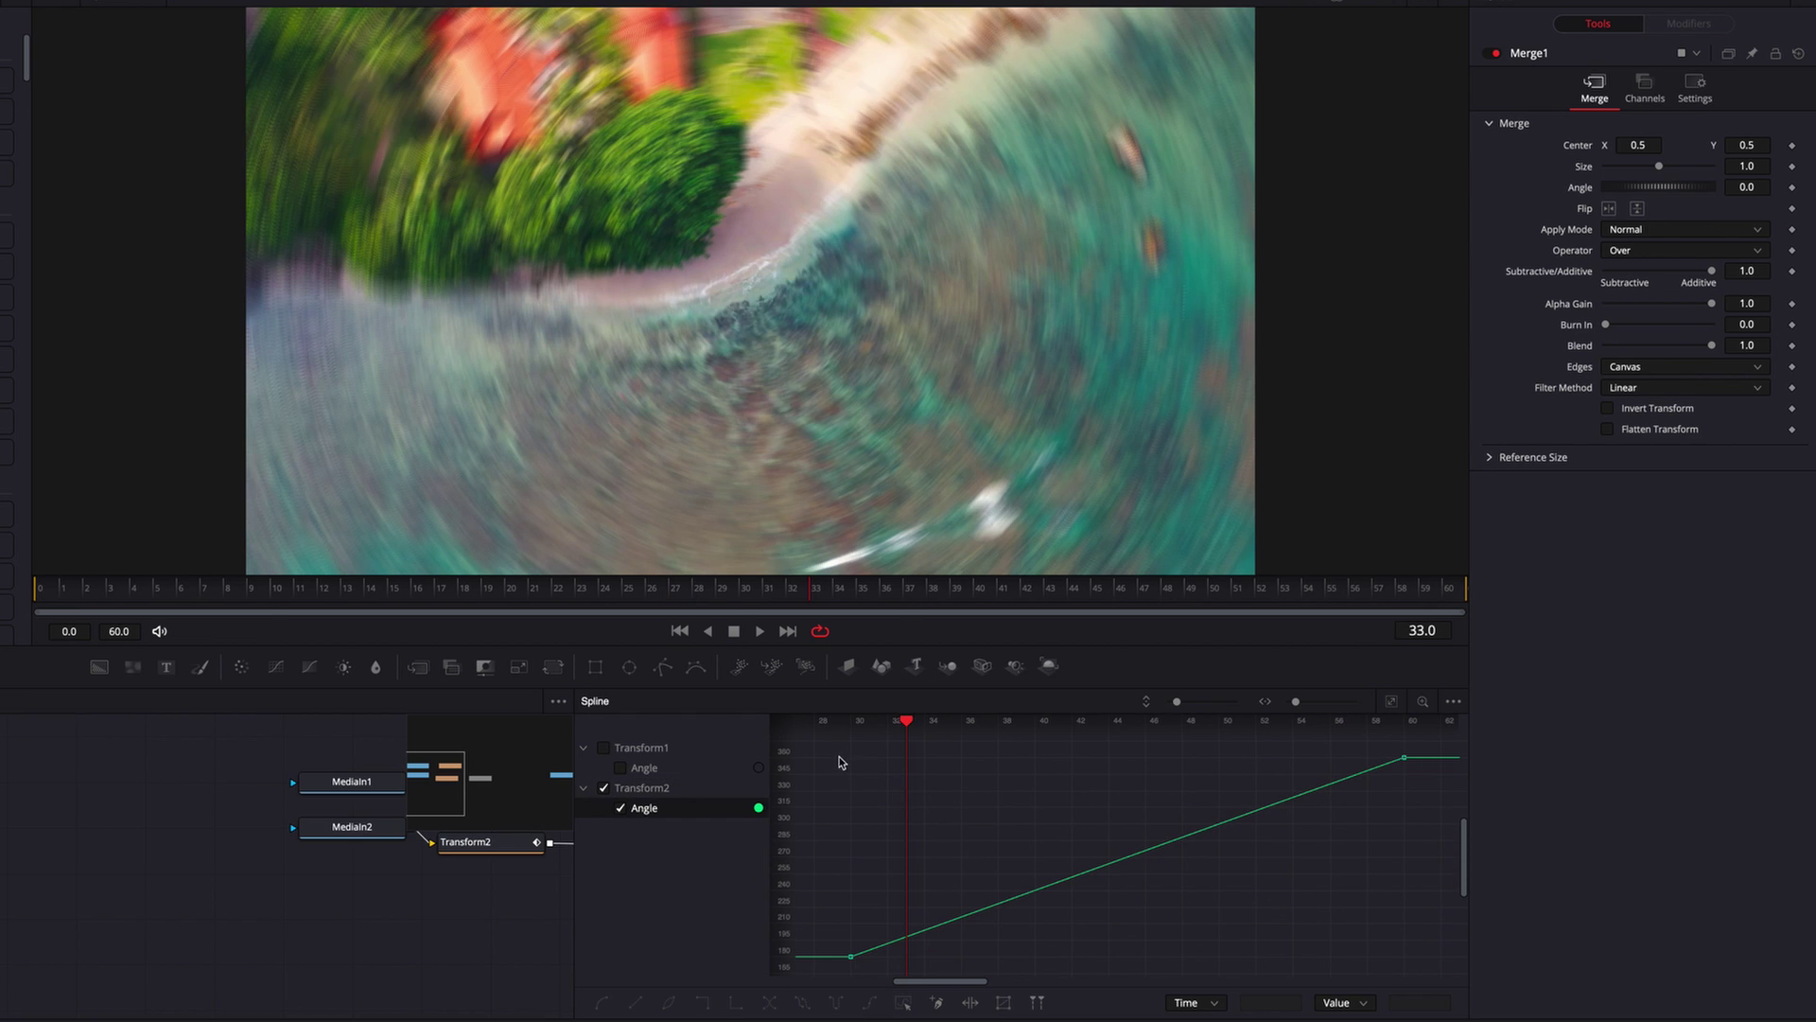
pyautogui.moveTo(836, 753); pyautogui.dragTo(1419, 965)
pyautogui.moveTo(1033, 897); pyautogui.dragTo(879, 765)
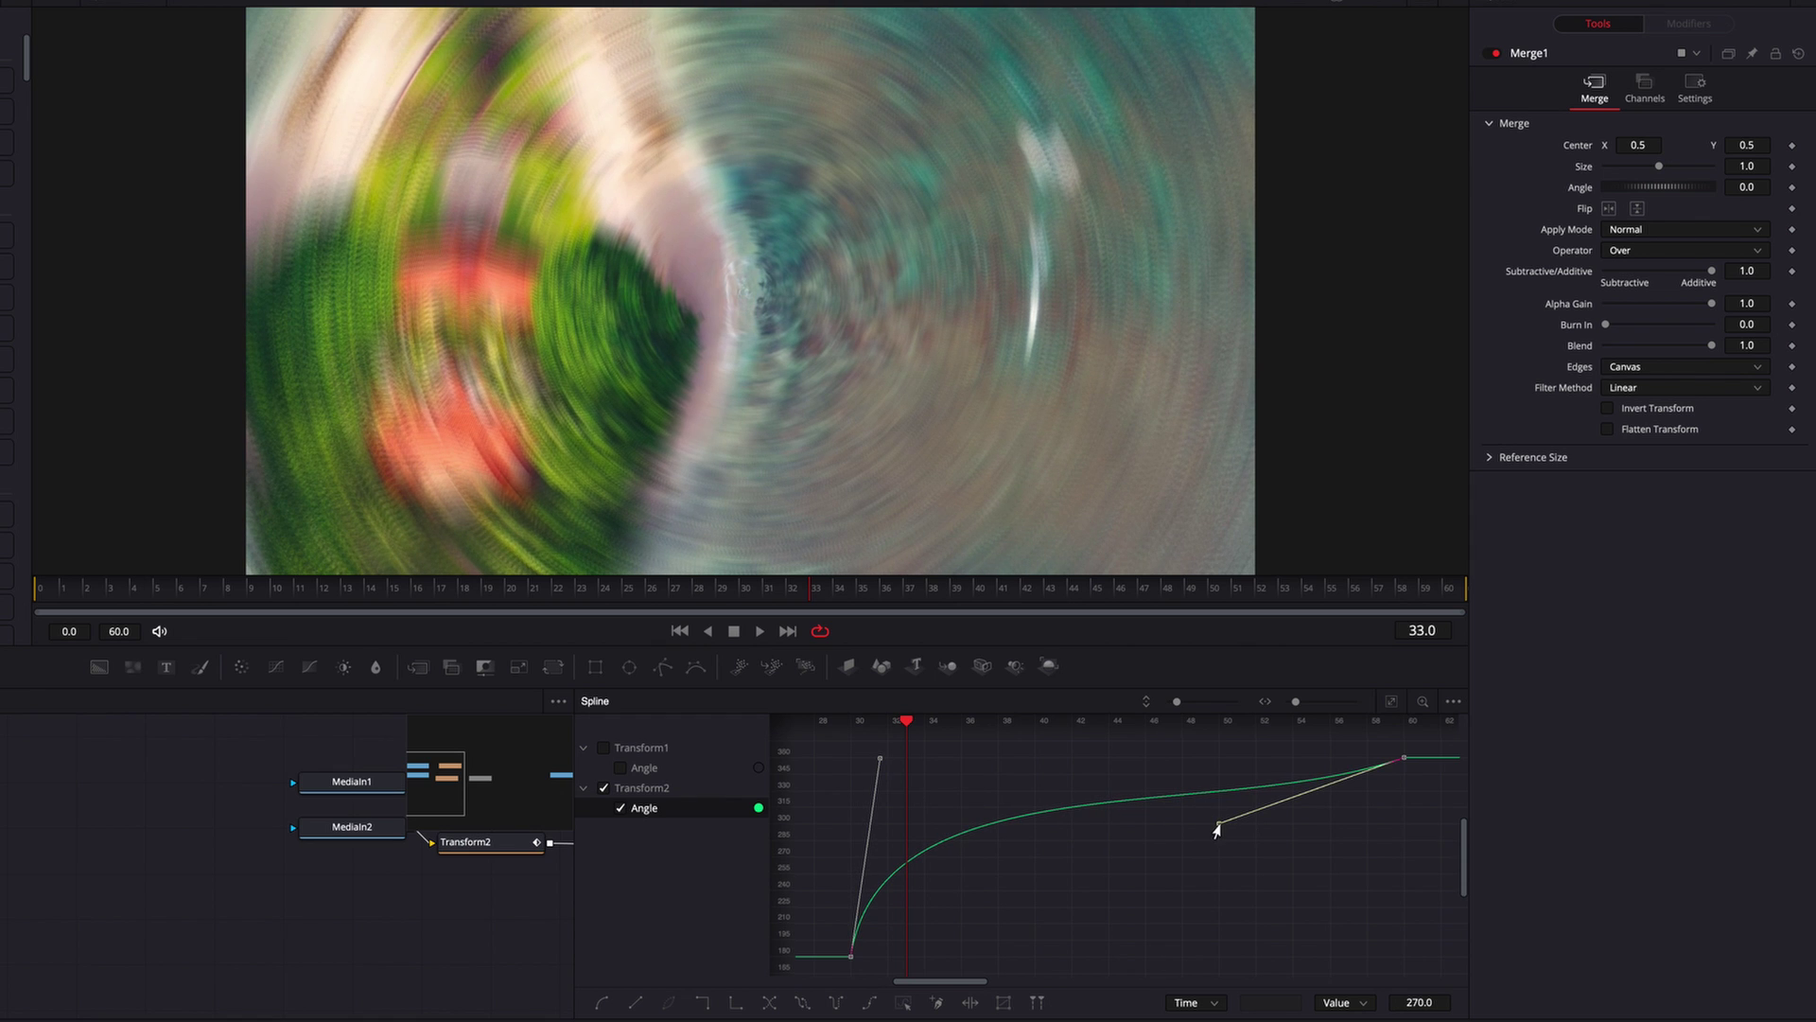
pyautogui.moveTo(1217, 829); pyautogui.dragTo(1091, 757)
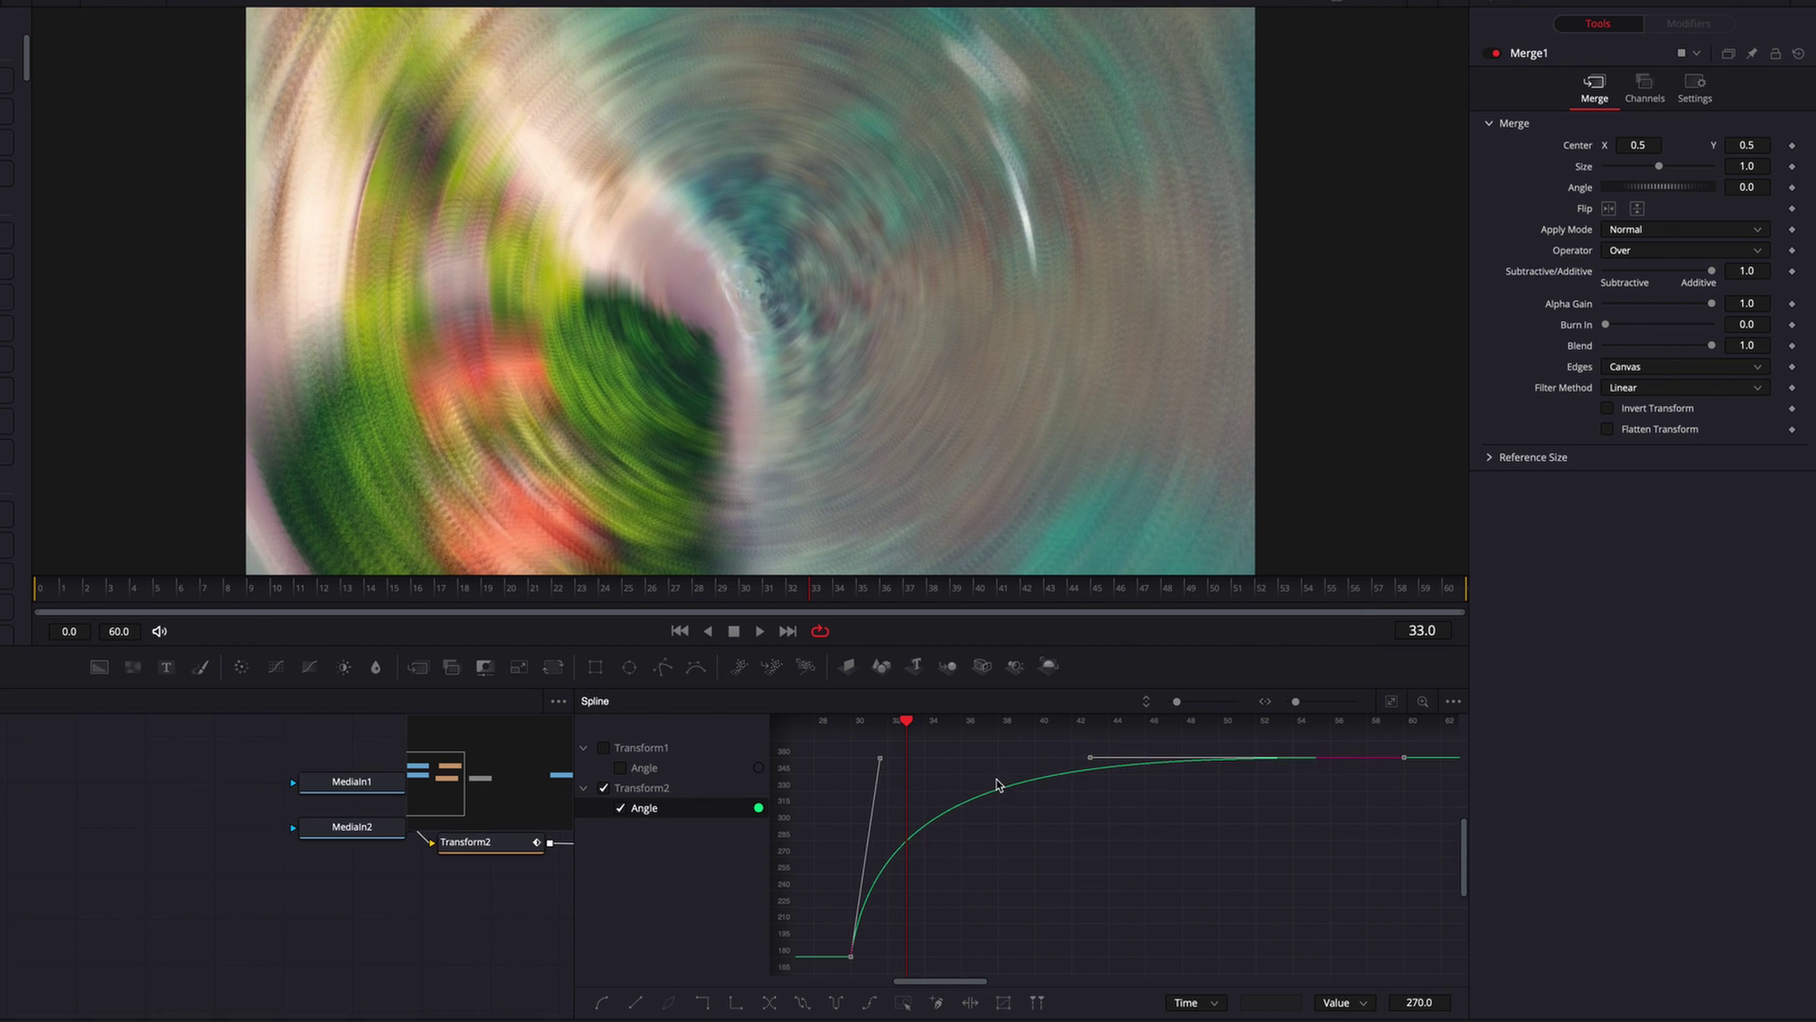
pyautogui.moveTo(875, 763); pyautogui.dragTo(877, 755)
pyautogui.moveTo(1090, 758)
pyautogui.mouseDown()
pyautogui.moveTo(1040, 761)
pyautogui.moveTo(1088, 762)
pyautogui.mouseUp()
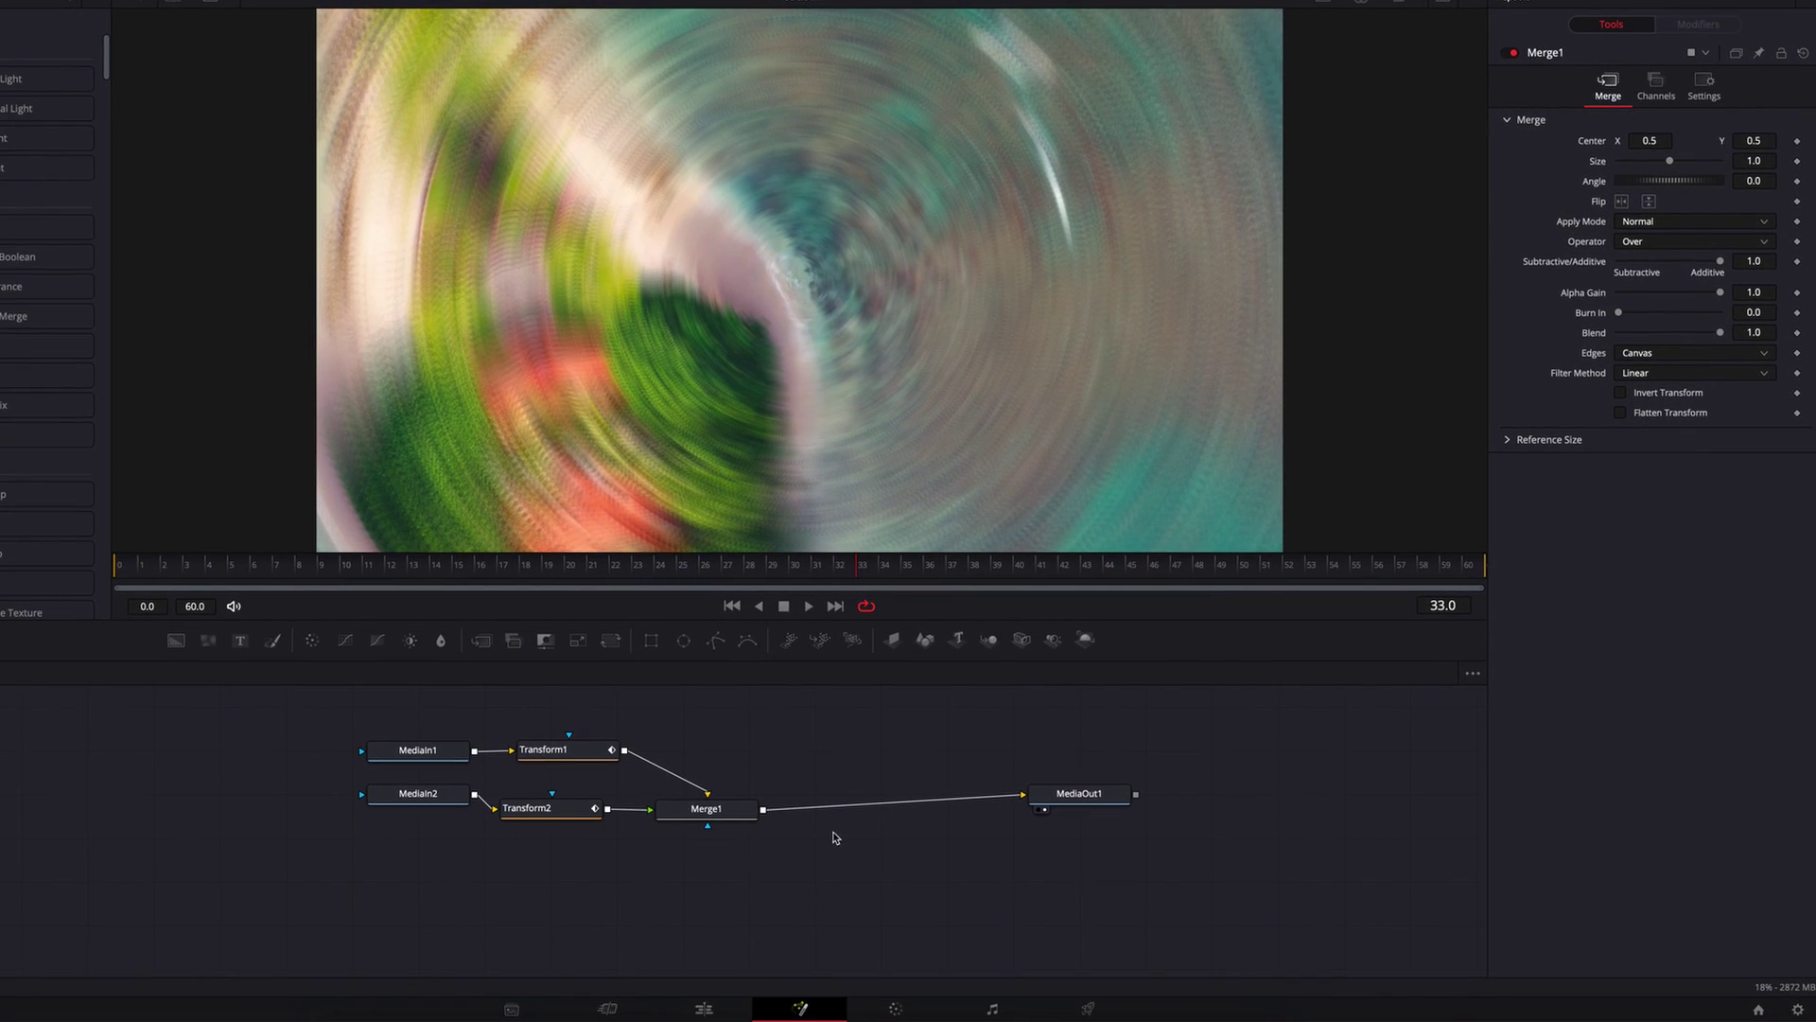
# Replay the blurred, speed-ramped transition on the Edit page several times from just before the Fusion clip.
pyautogui.click(714, 1009)
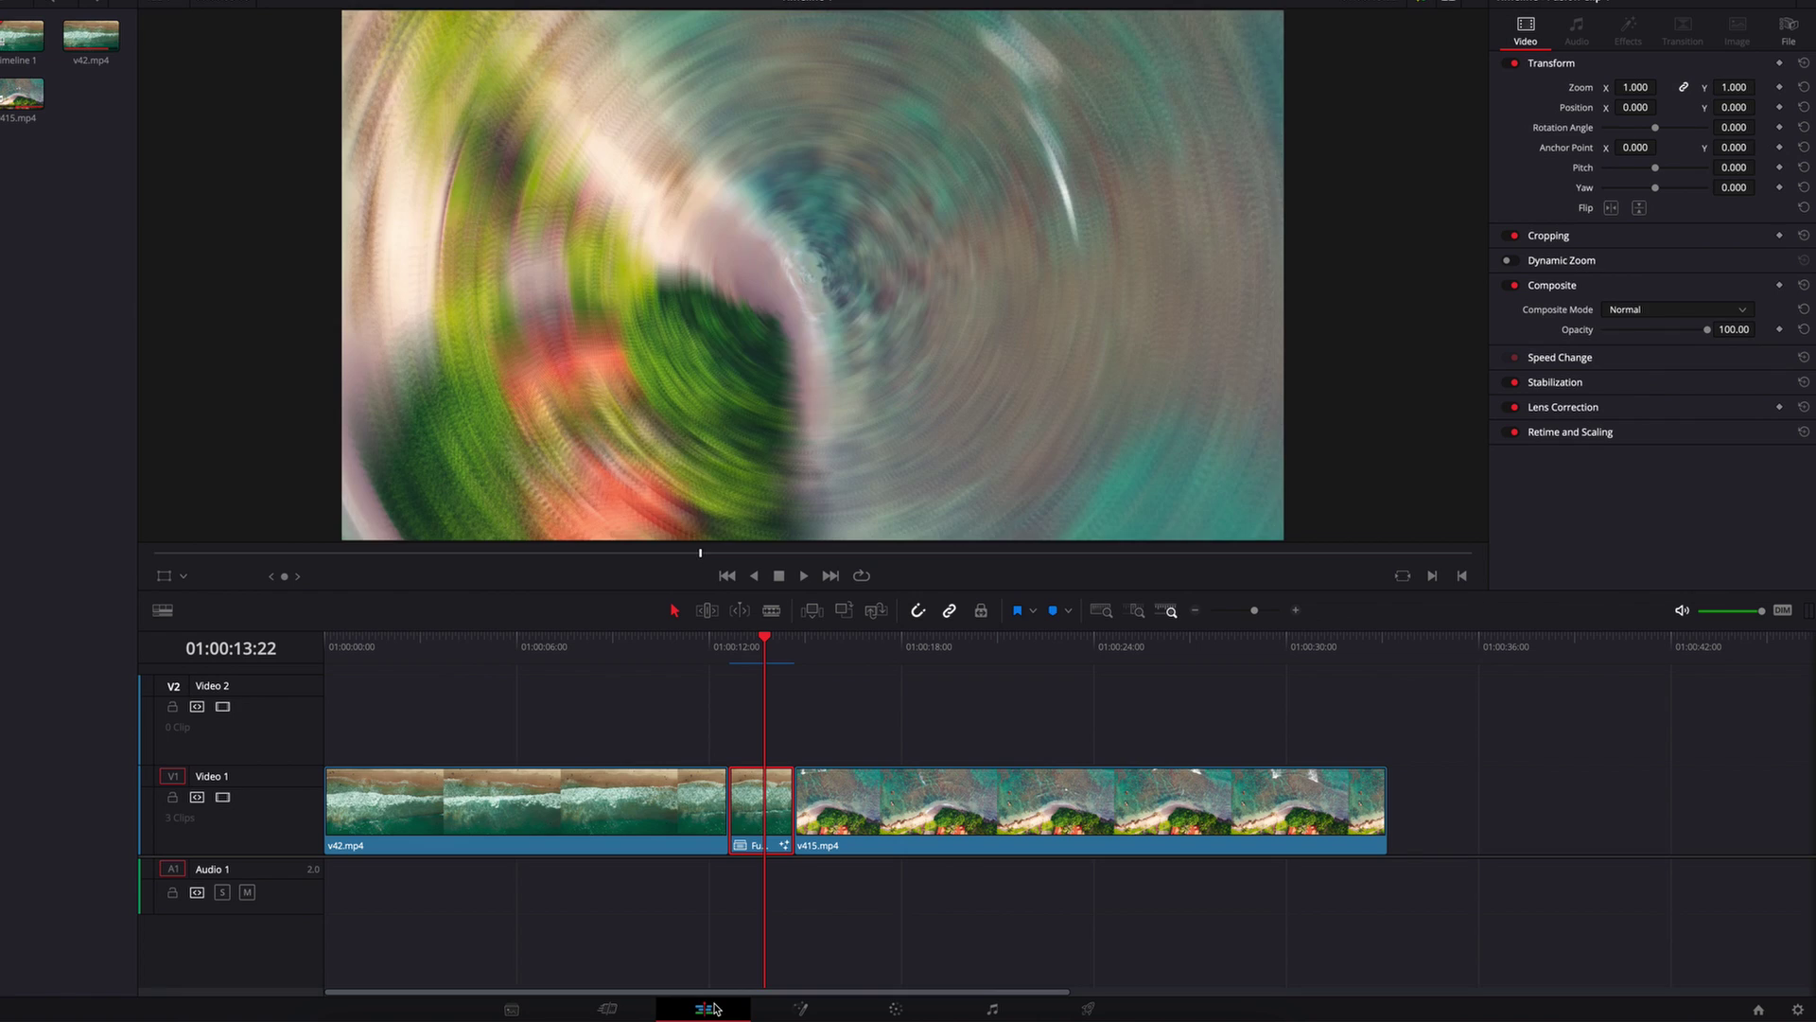
pyautogui.click(696, 651)
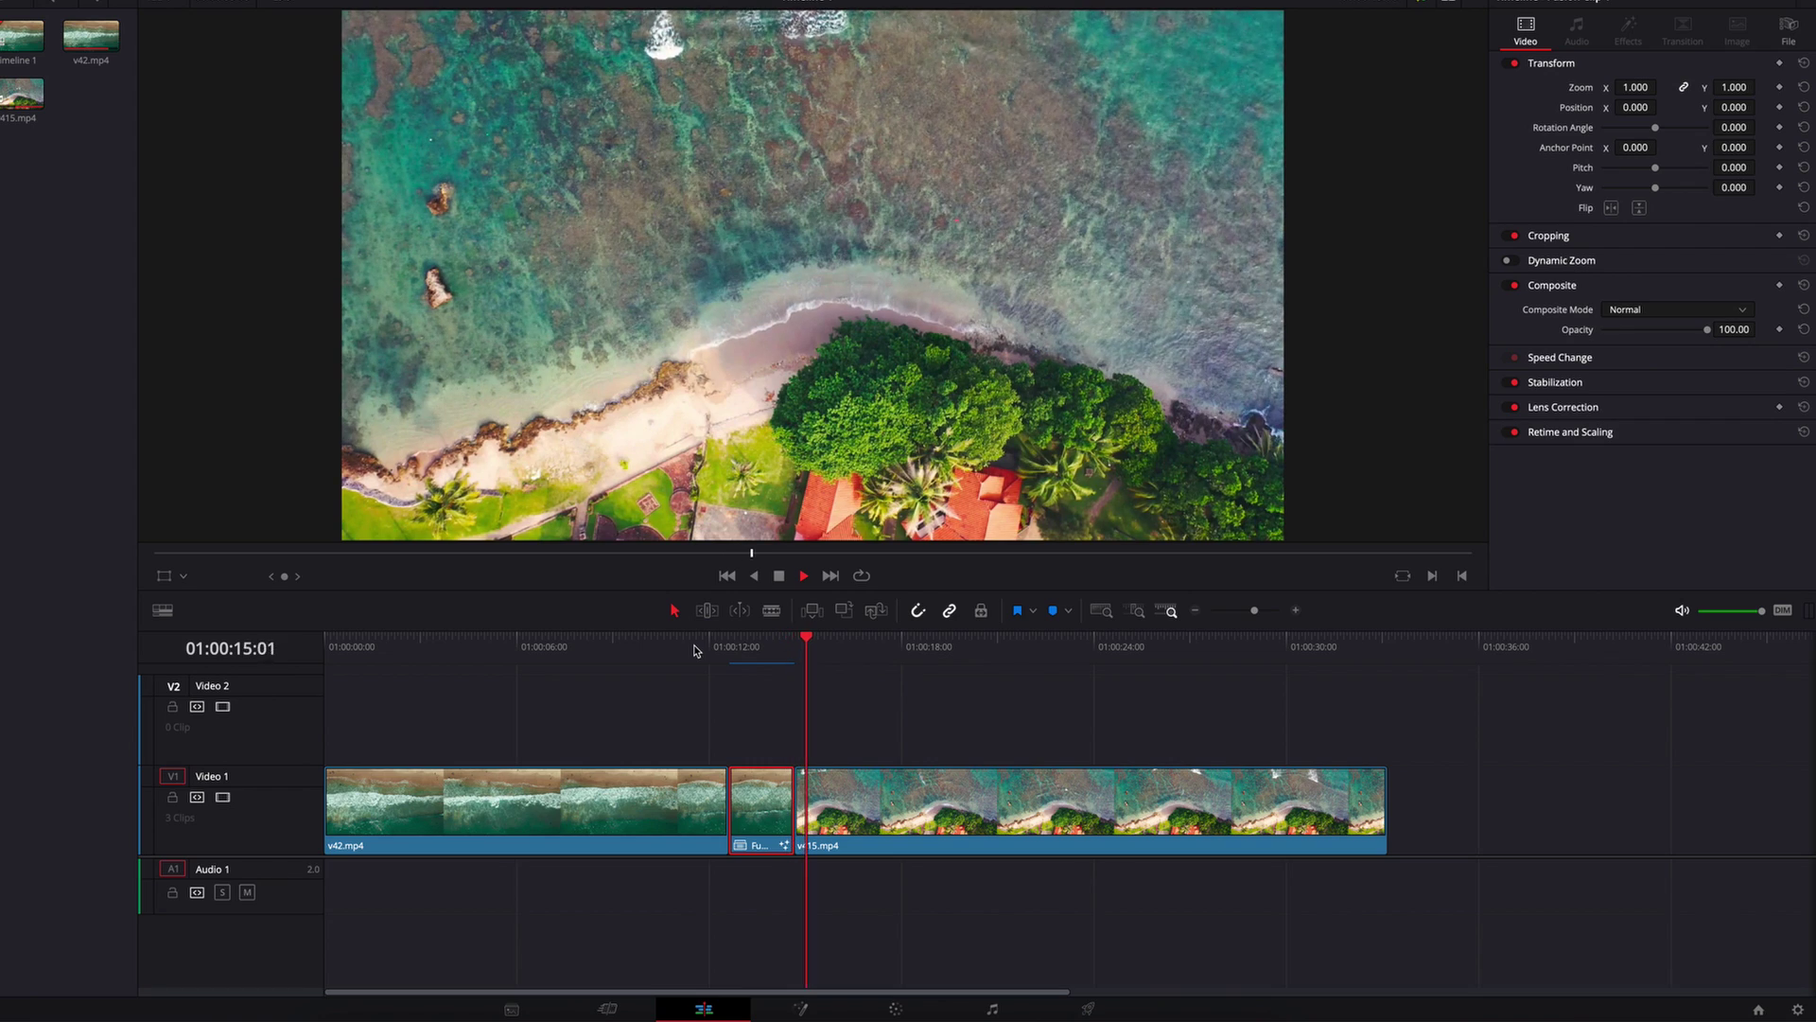
pyautogui.click(691, 649)
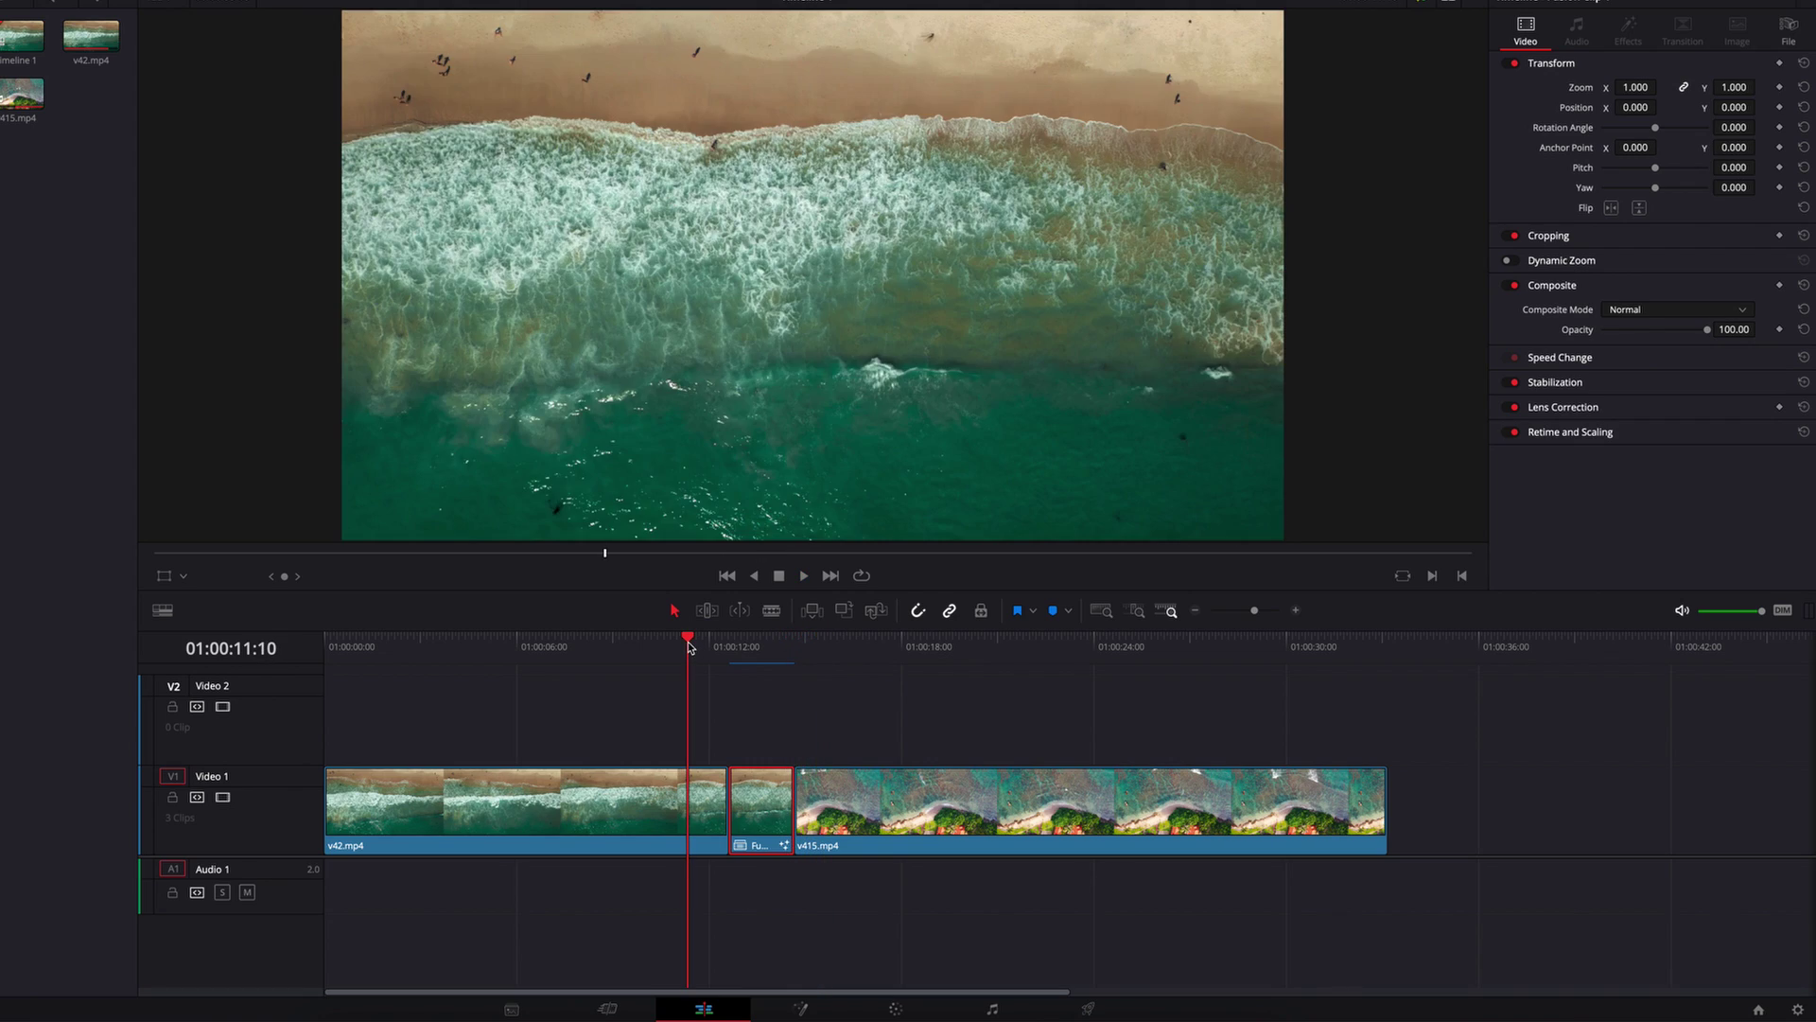
pyautogui.press('space')
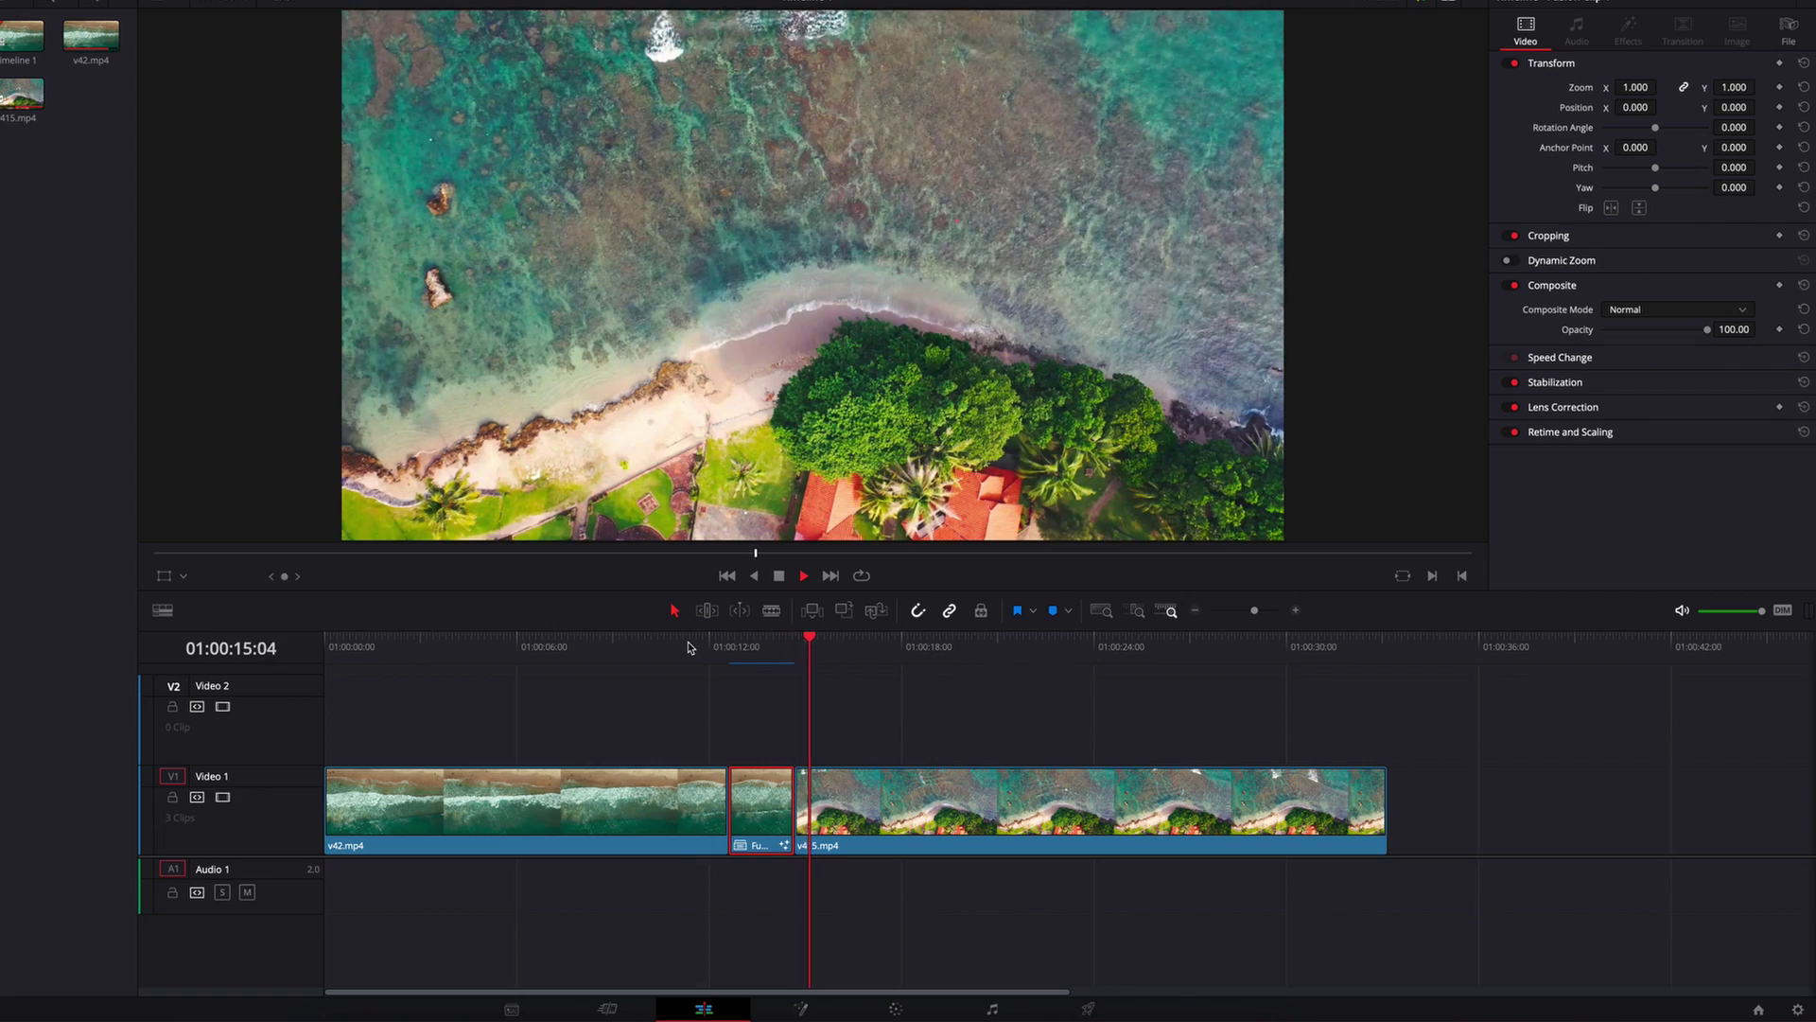
pyautogui.click(688, 646)
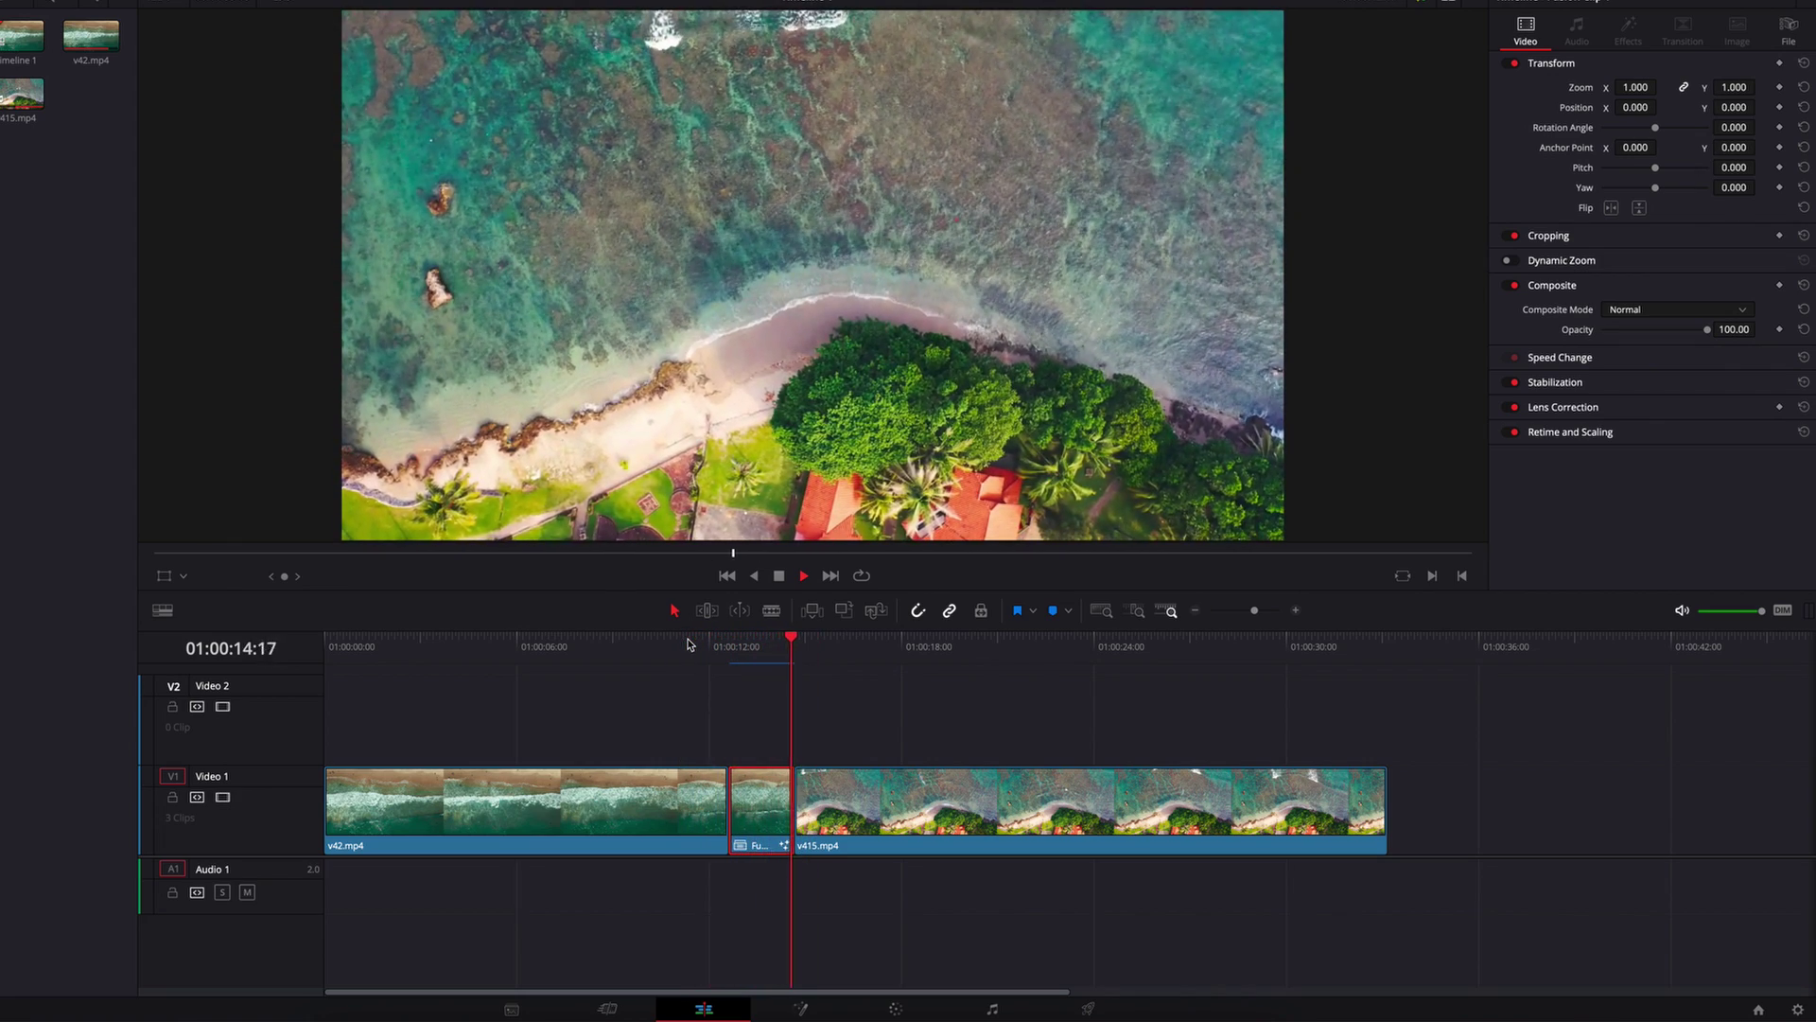
pyautogui.click(689, 645)
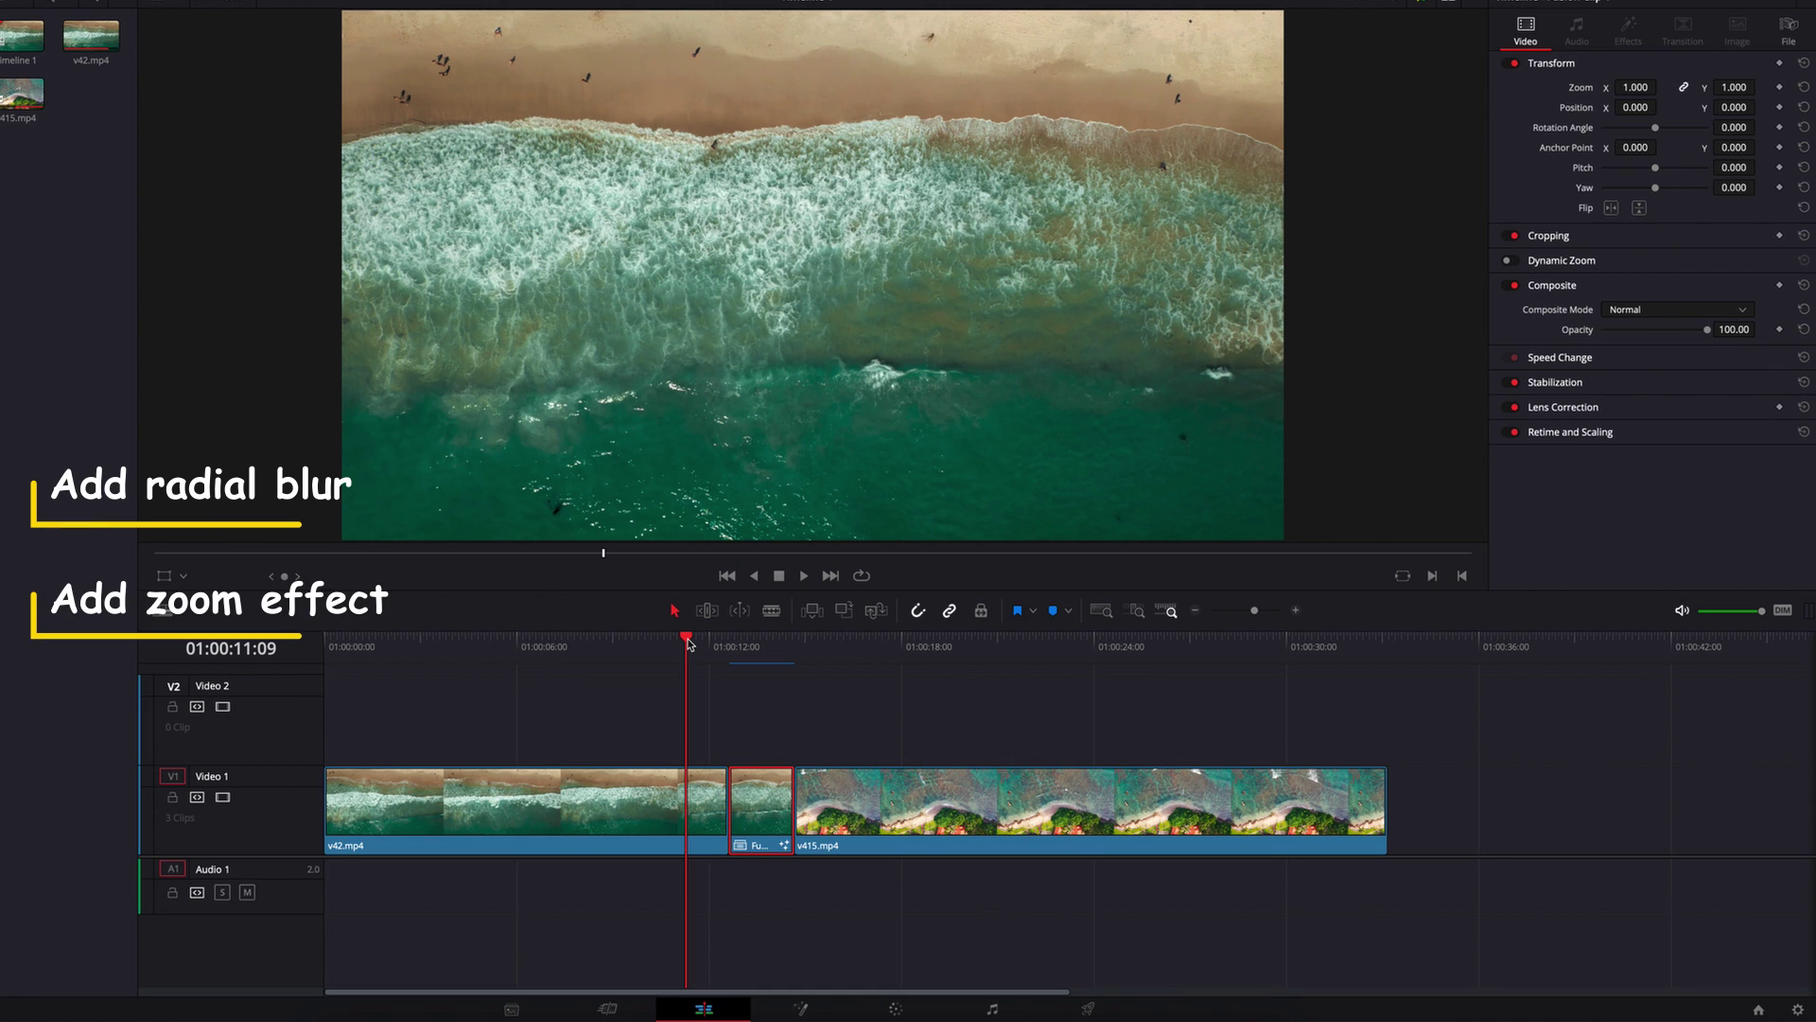
# Open the Fusion clip on the Fusion page and insert a Directional Blur node between Merge1 and MediaOut1.
pyautogui.click(742, 647)
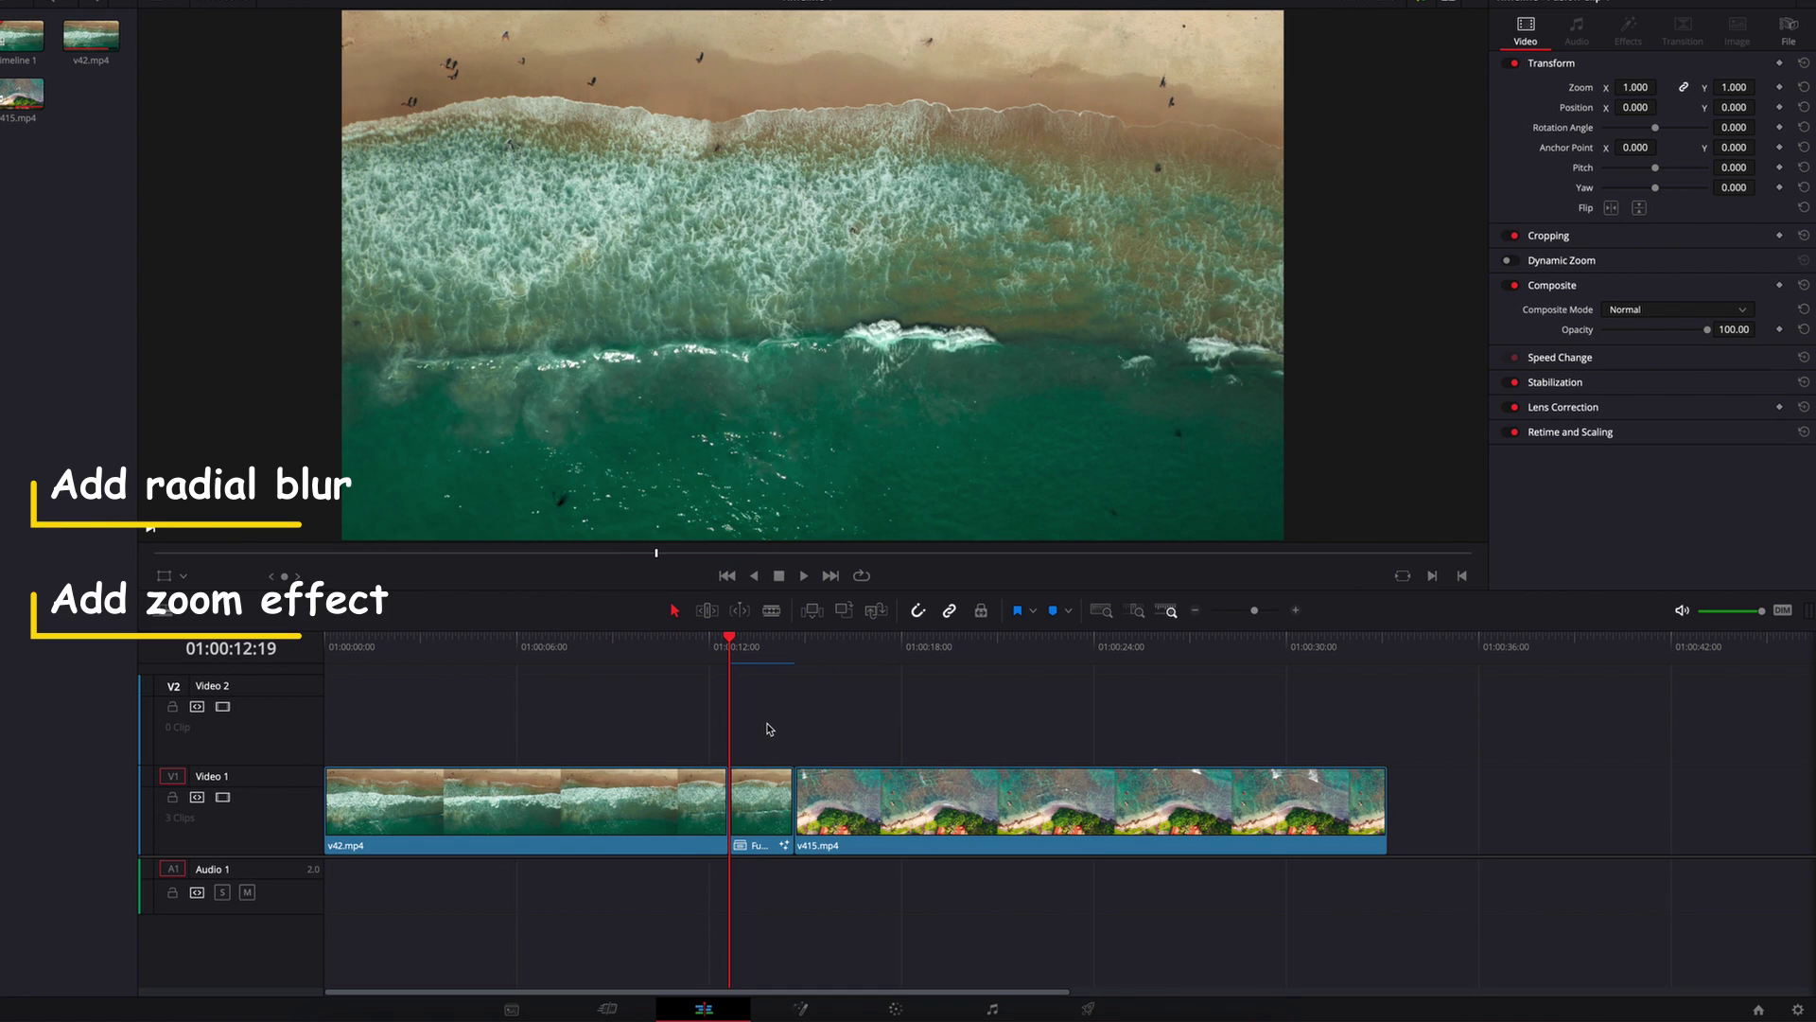
pyautogui.click(802, 1009)
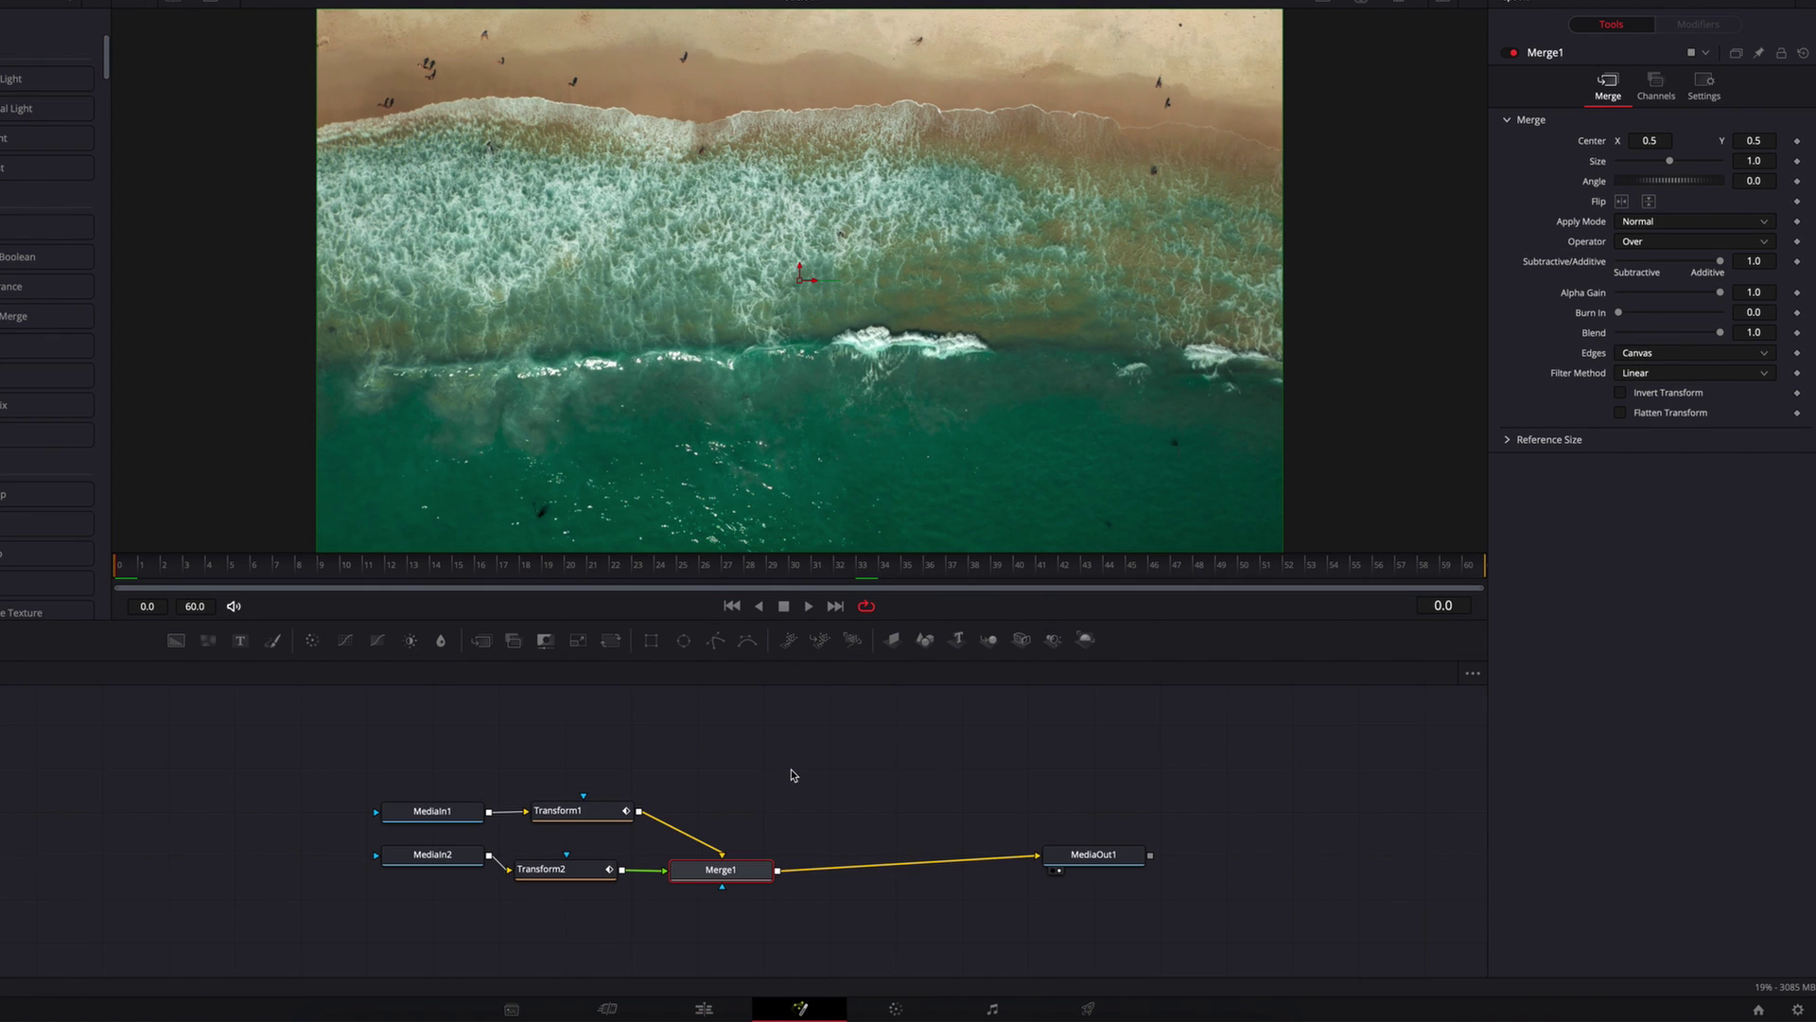
pyautogui.click(38, 51)
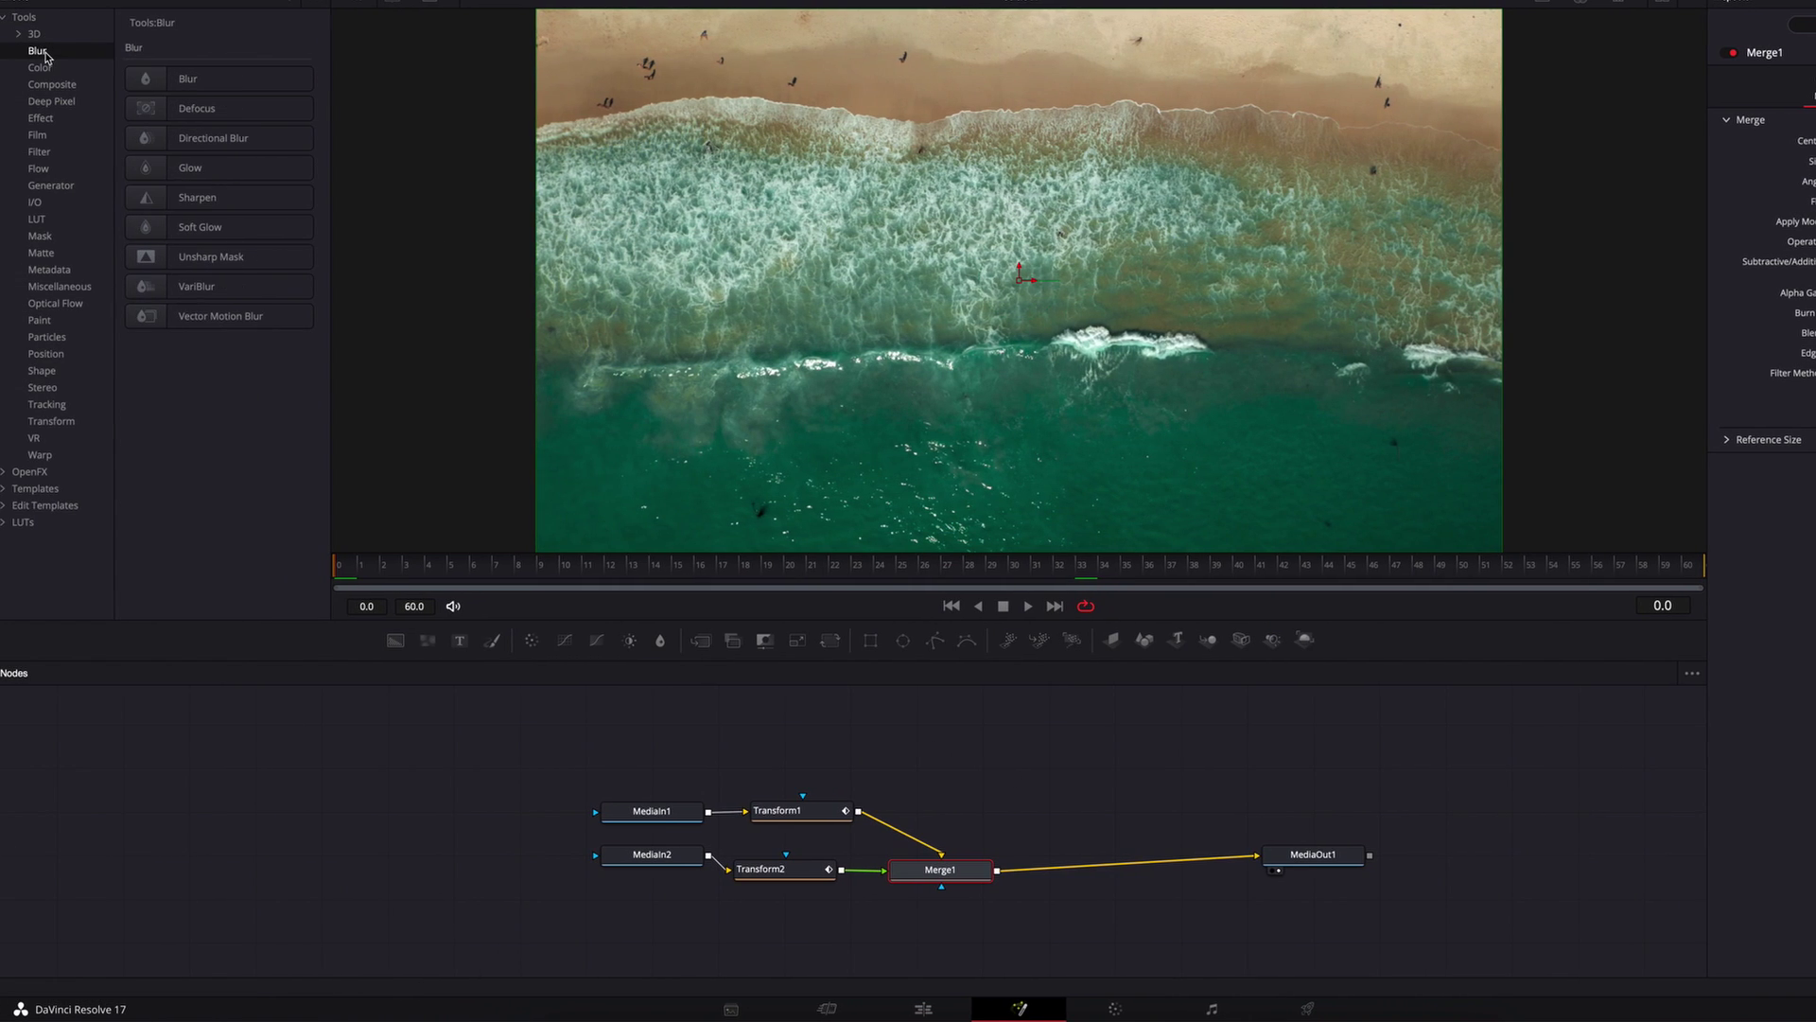
pyautogui.moveTo(148, 142); pyautogui.dragTo(1102, 869)
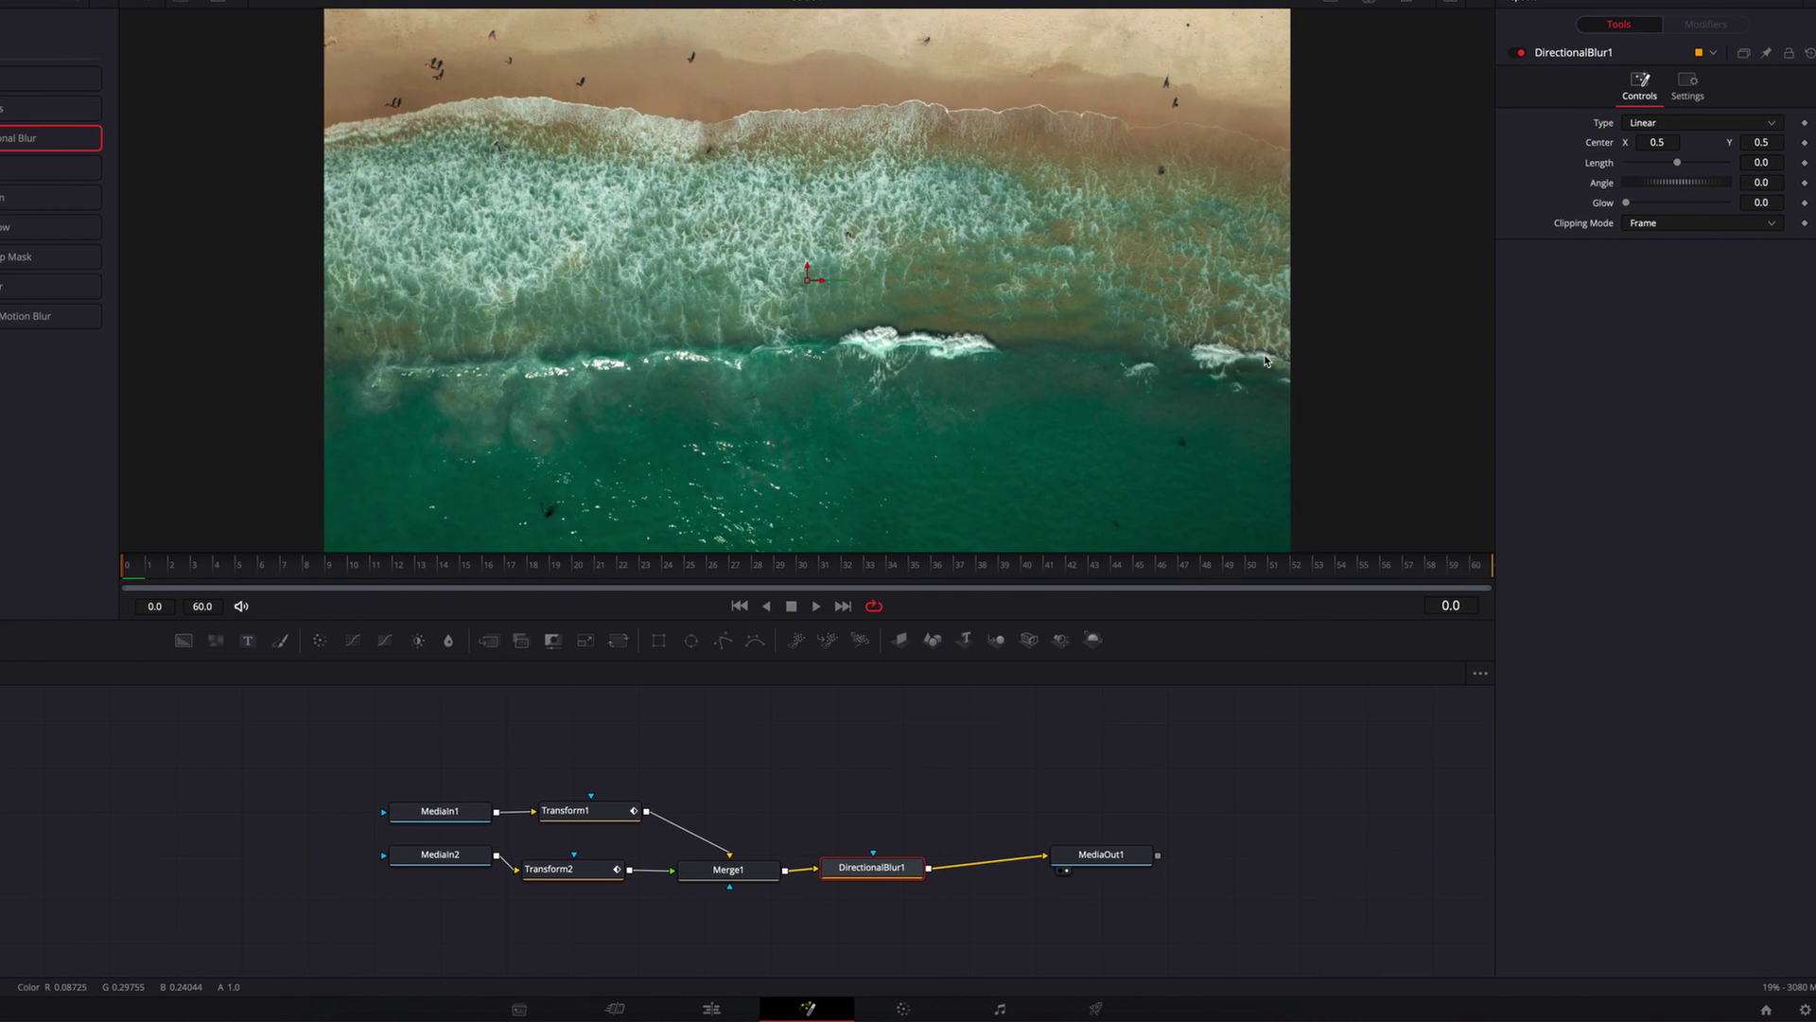
# On frame 30, set DirectionalBlur1's Type to Radial with an Angle of 5.3 and a Length of about -0.003.
pyautogui.click(756, 569)
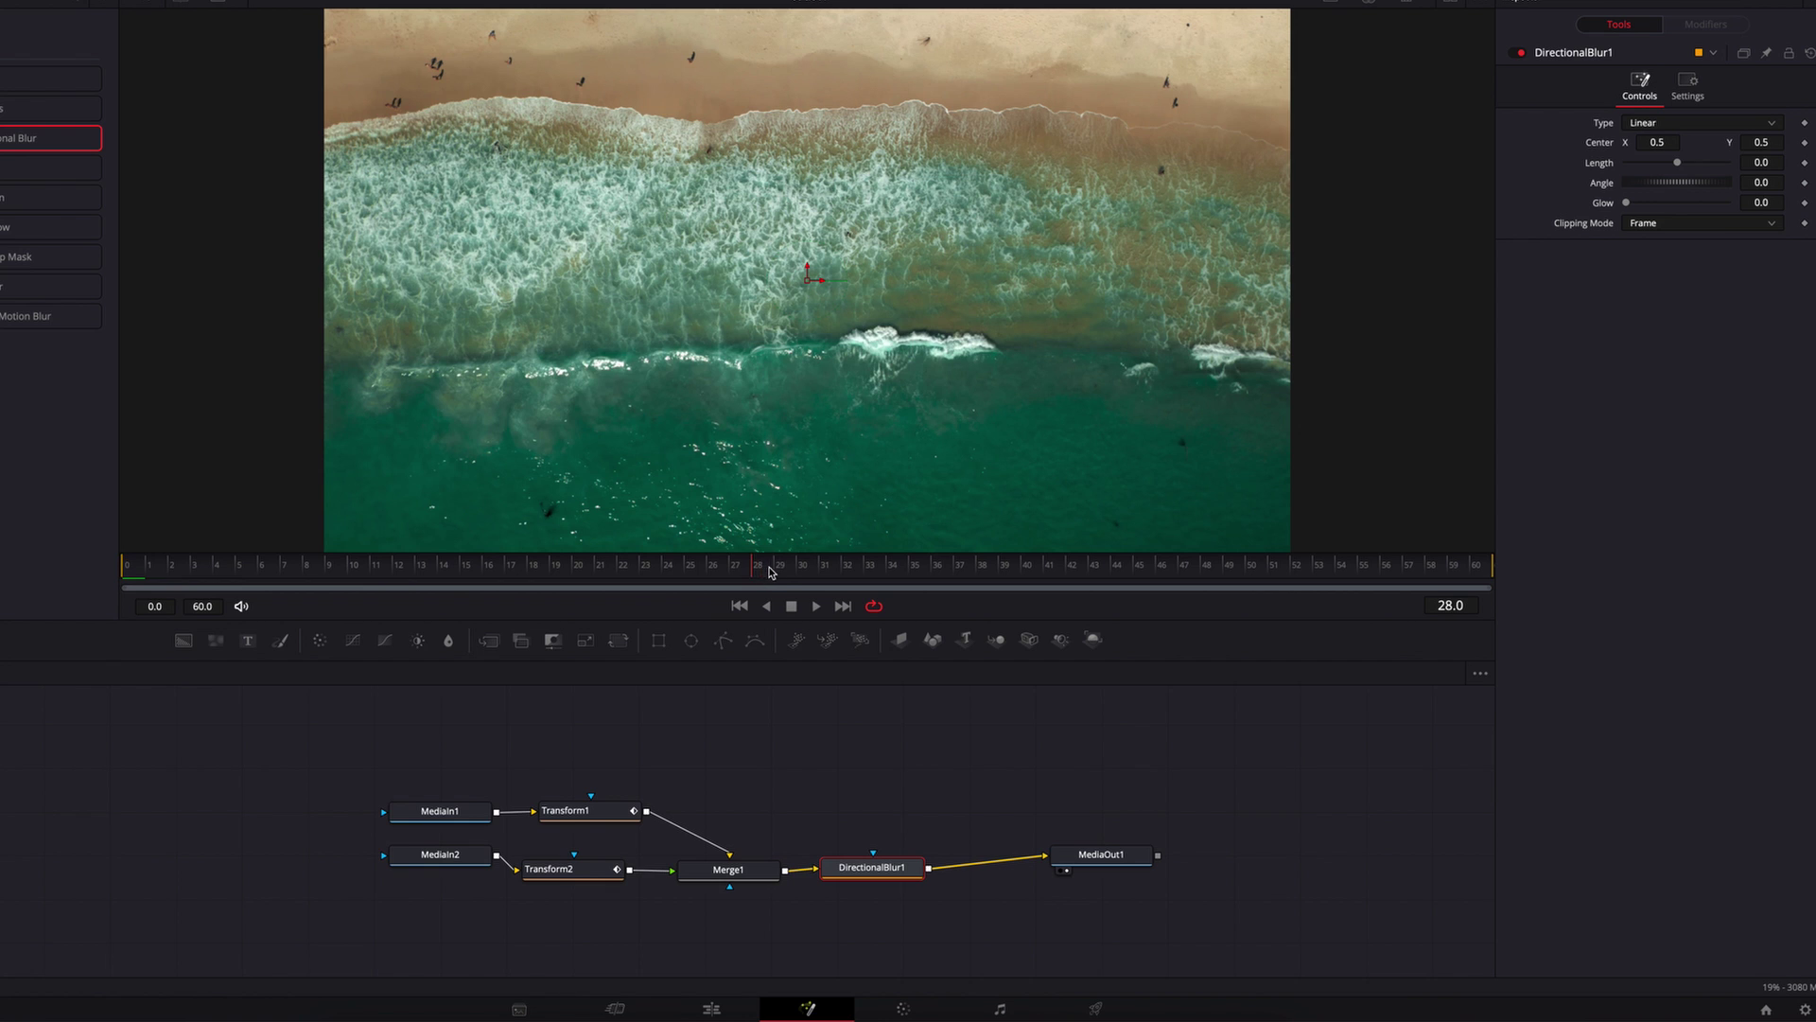
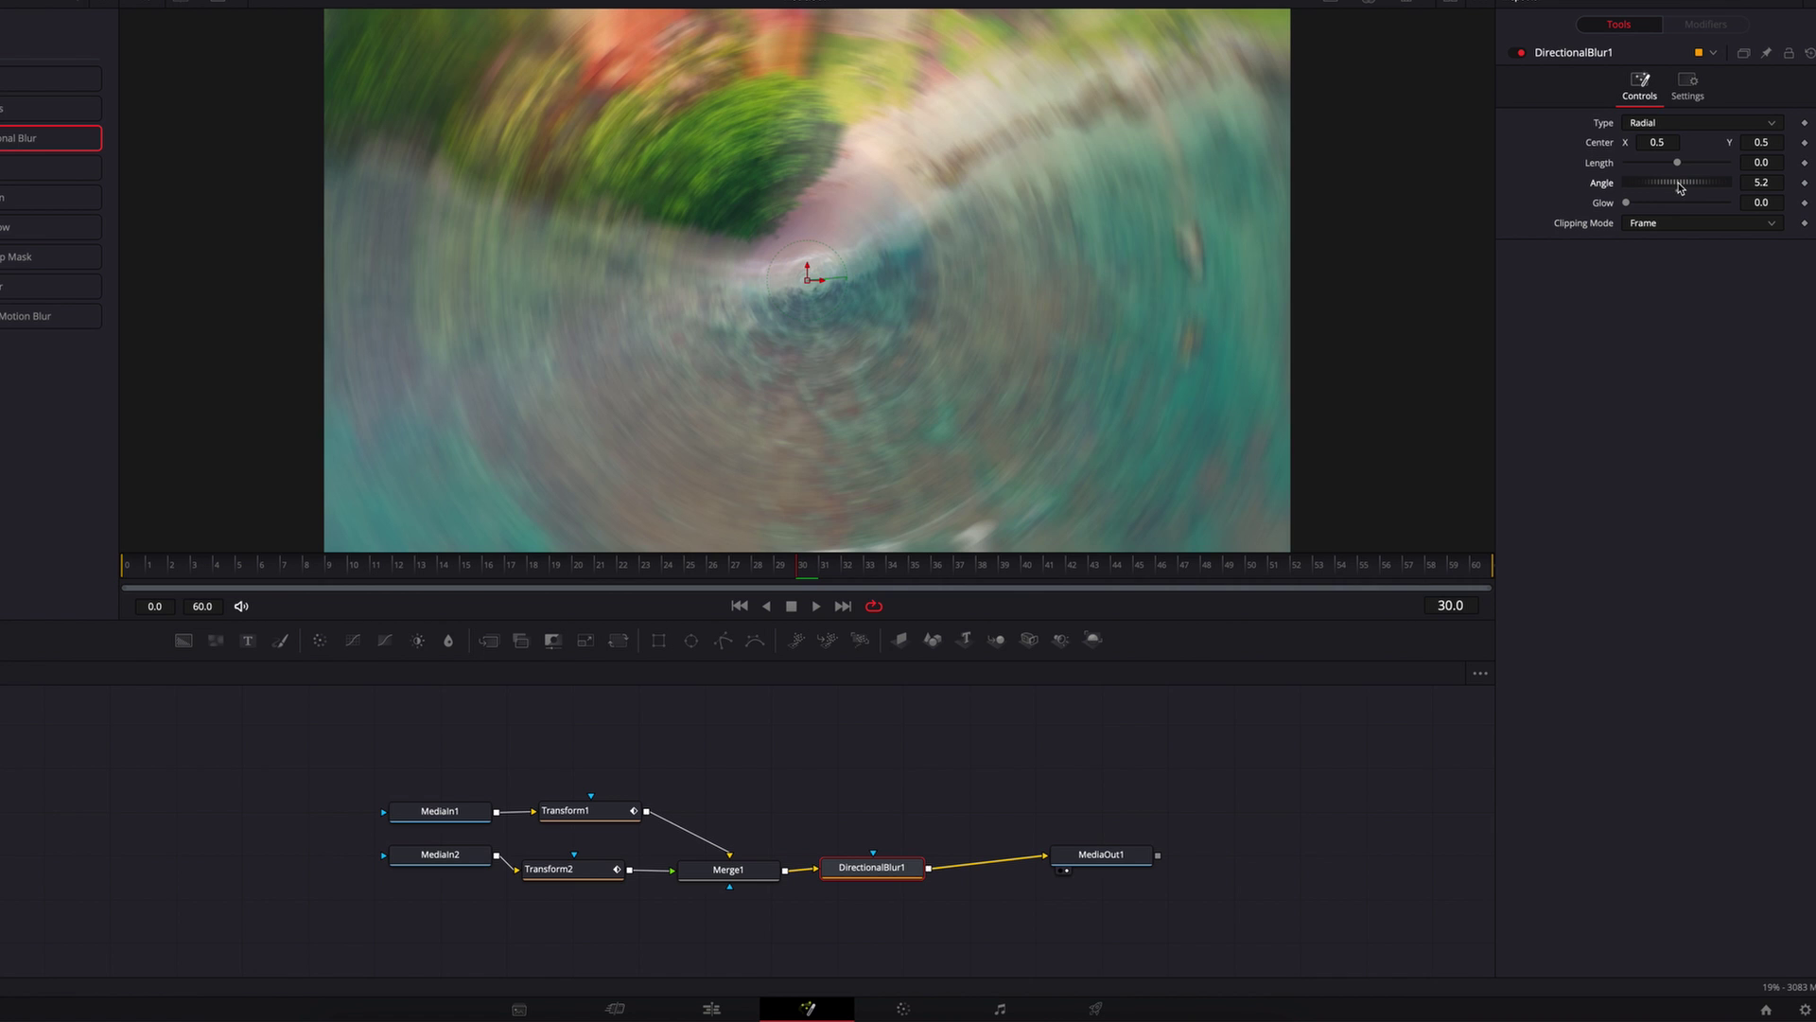
pyautogui.moveTo(1680, 188); pyautogui.dragTo(1676, 163)
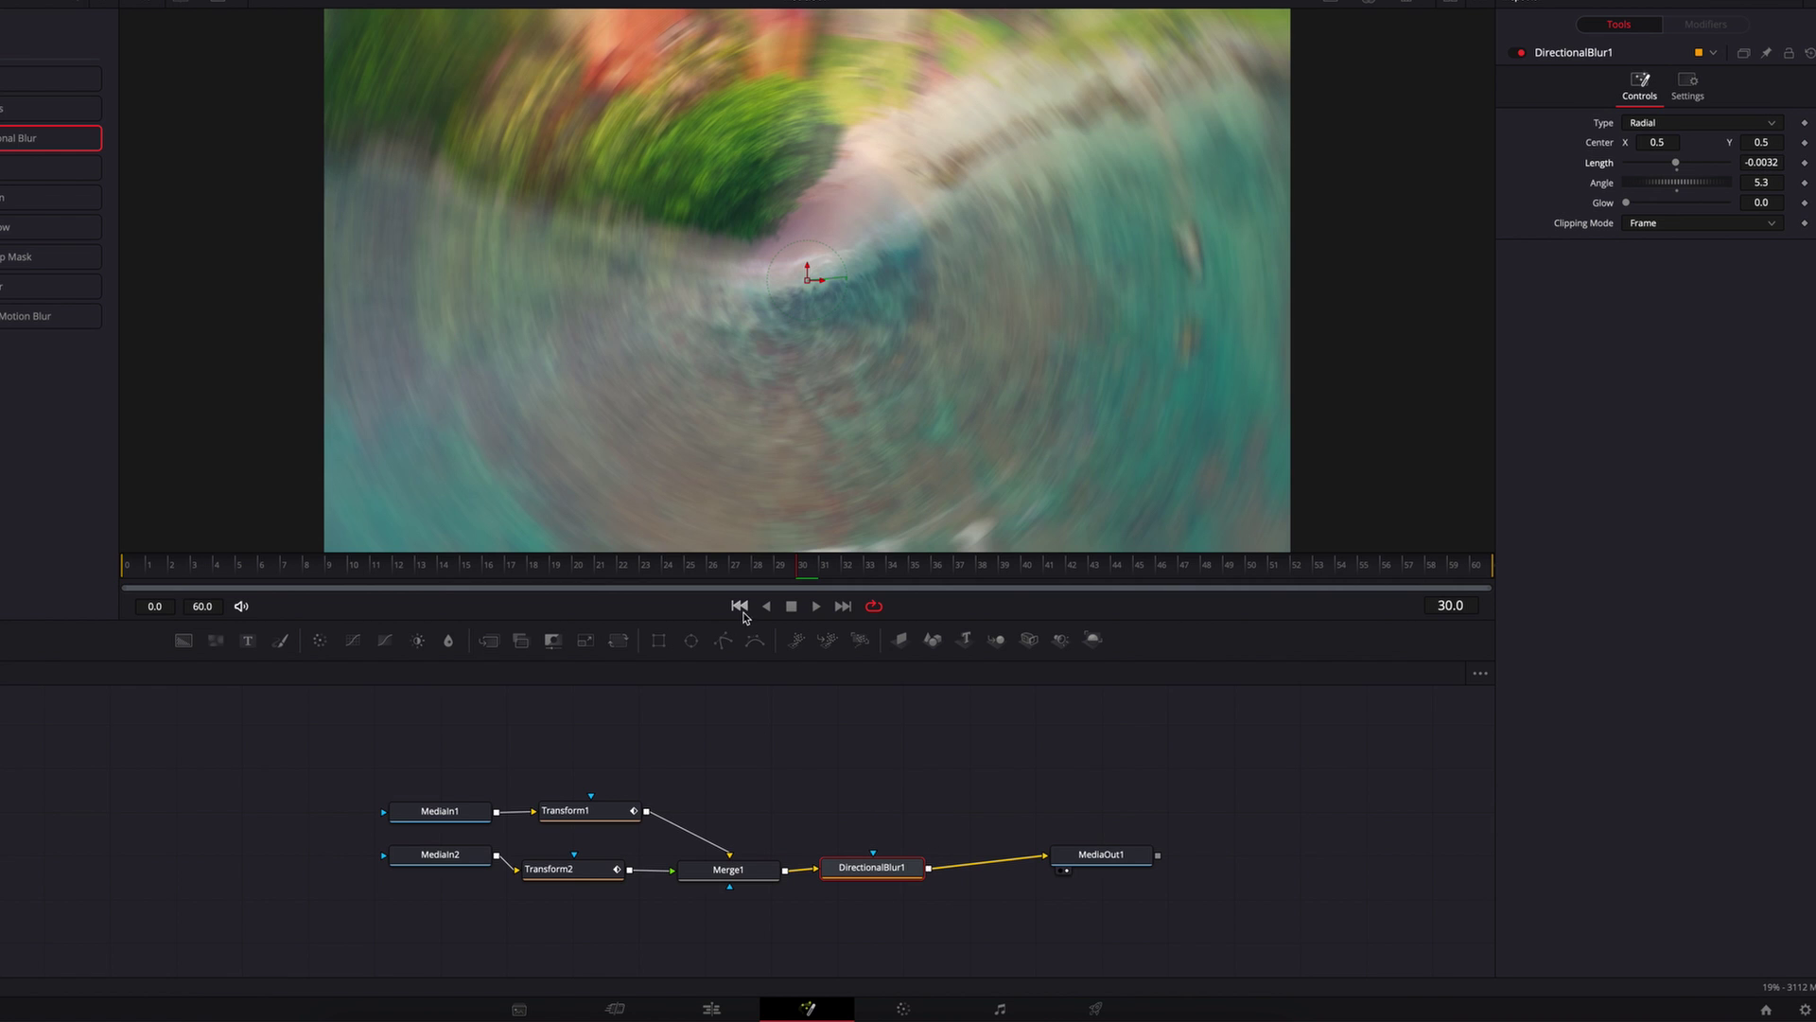
# Keyframe DirectionalBlur1's Blend at 1.0 on frame 30 and at 0.0 on frames 0 and 60.
pyautogui.moveTo(783, 569)
pyautogui.mouseDown()
pyautogui.moveTo(733, 570)
pyautogui.moveTo(924, 571)
pyautogui.moveTo(738, 570)
pyautogui.moveTo(905, 570)
pyautogui.moveTo(816, 573)
pyautogui.mouseUp()
pyautogui.click(1690, 94)
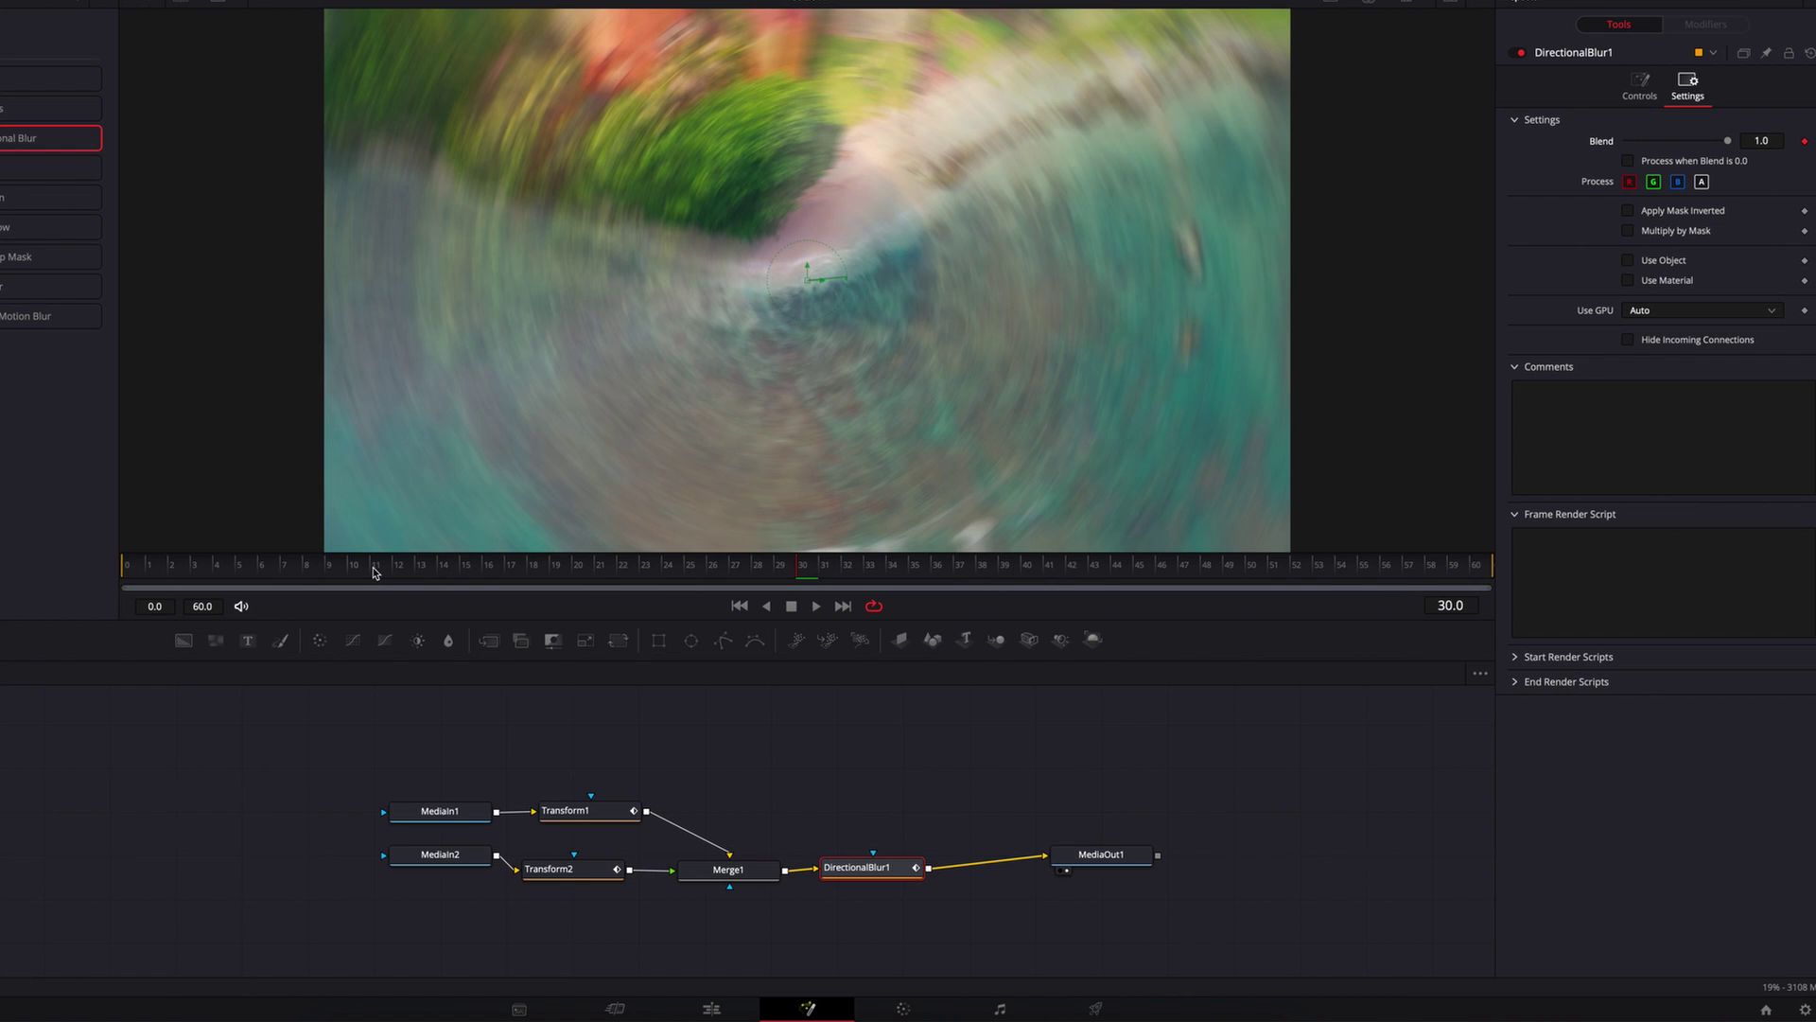
pyautogui.click(159, 570)
pyautogui.moveTo(159, 572); pyautogui.dragTo(126, 572)
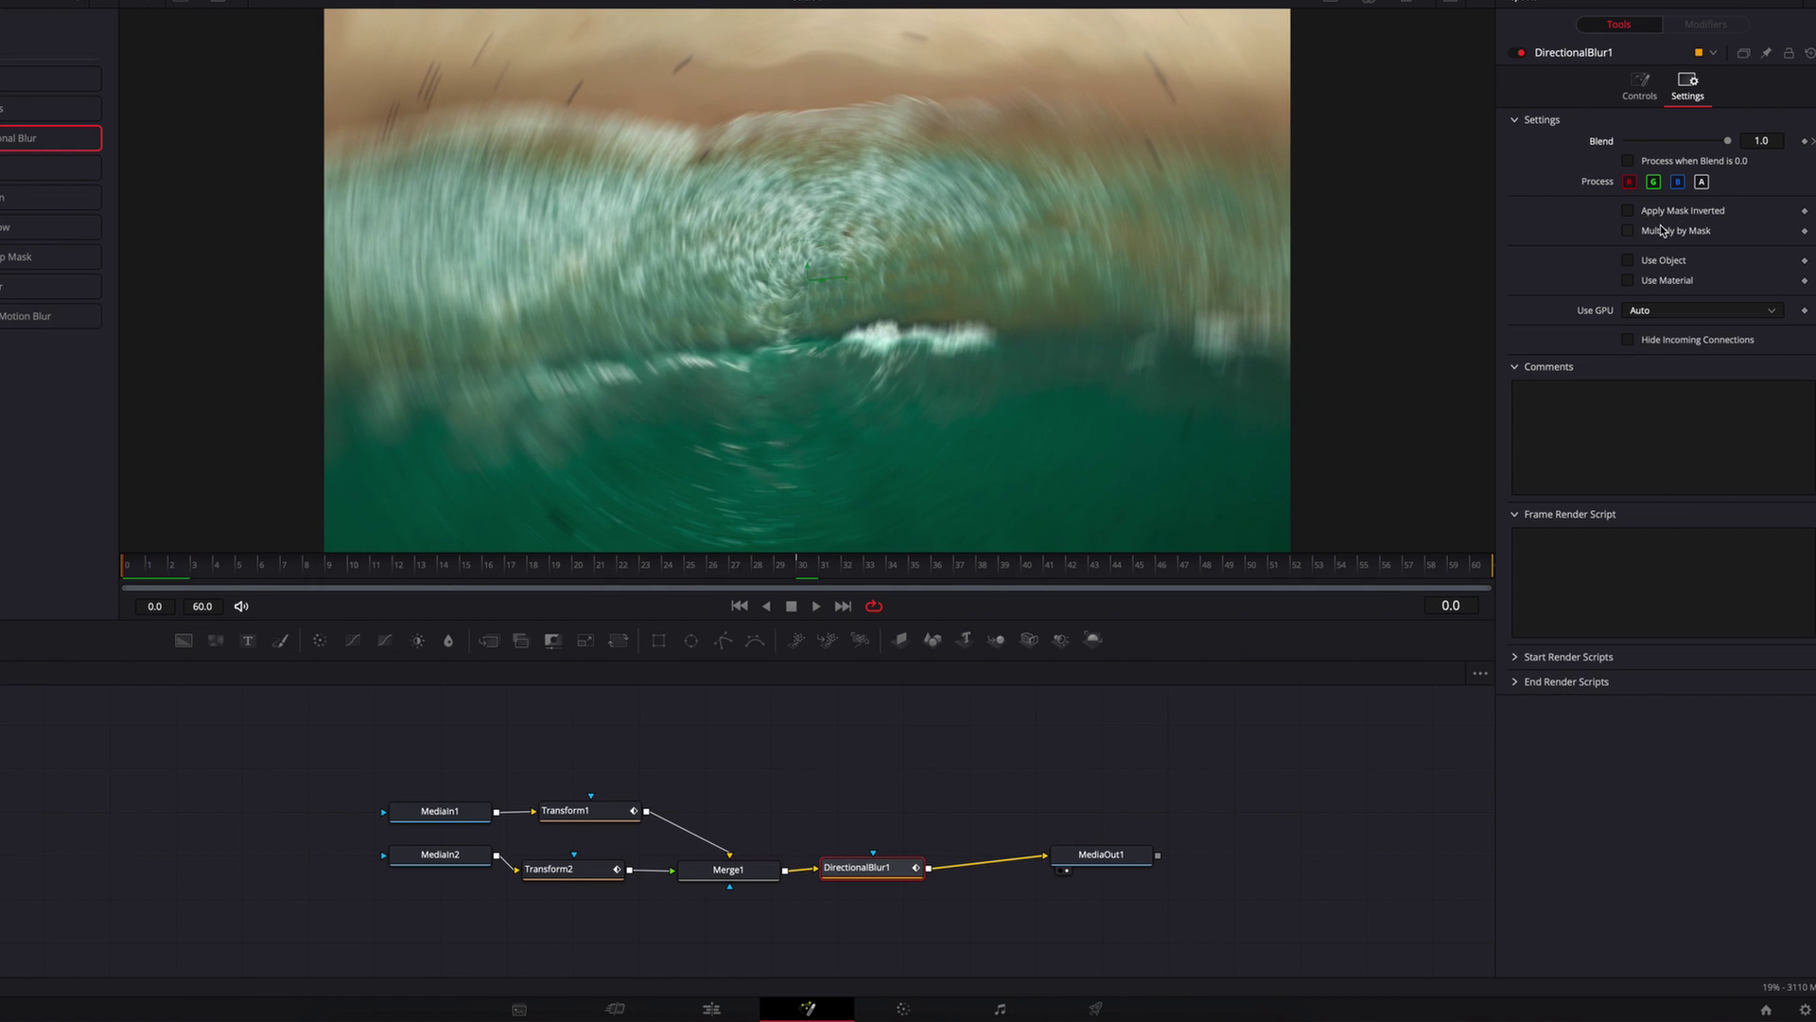
pyautogui.click(1781, 142)
pyautogui.write('0')
pyautogui.press('Return')
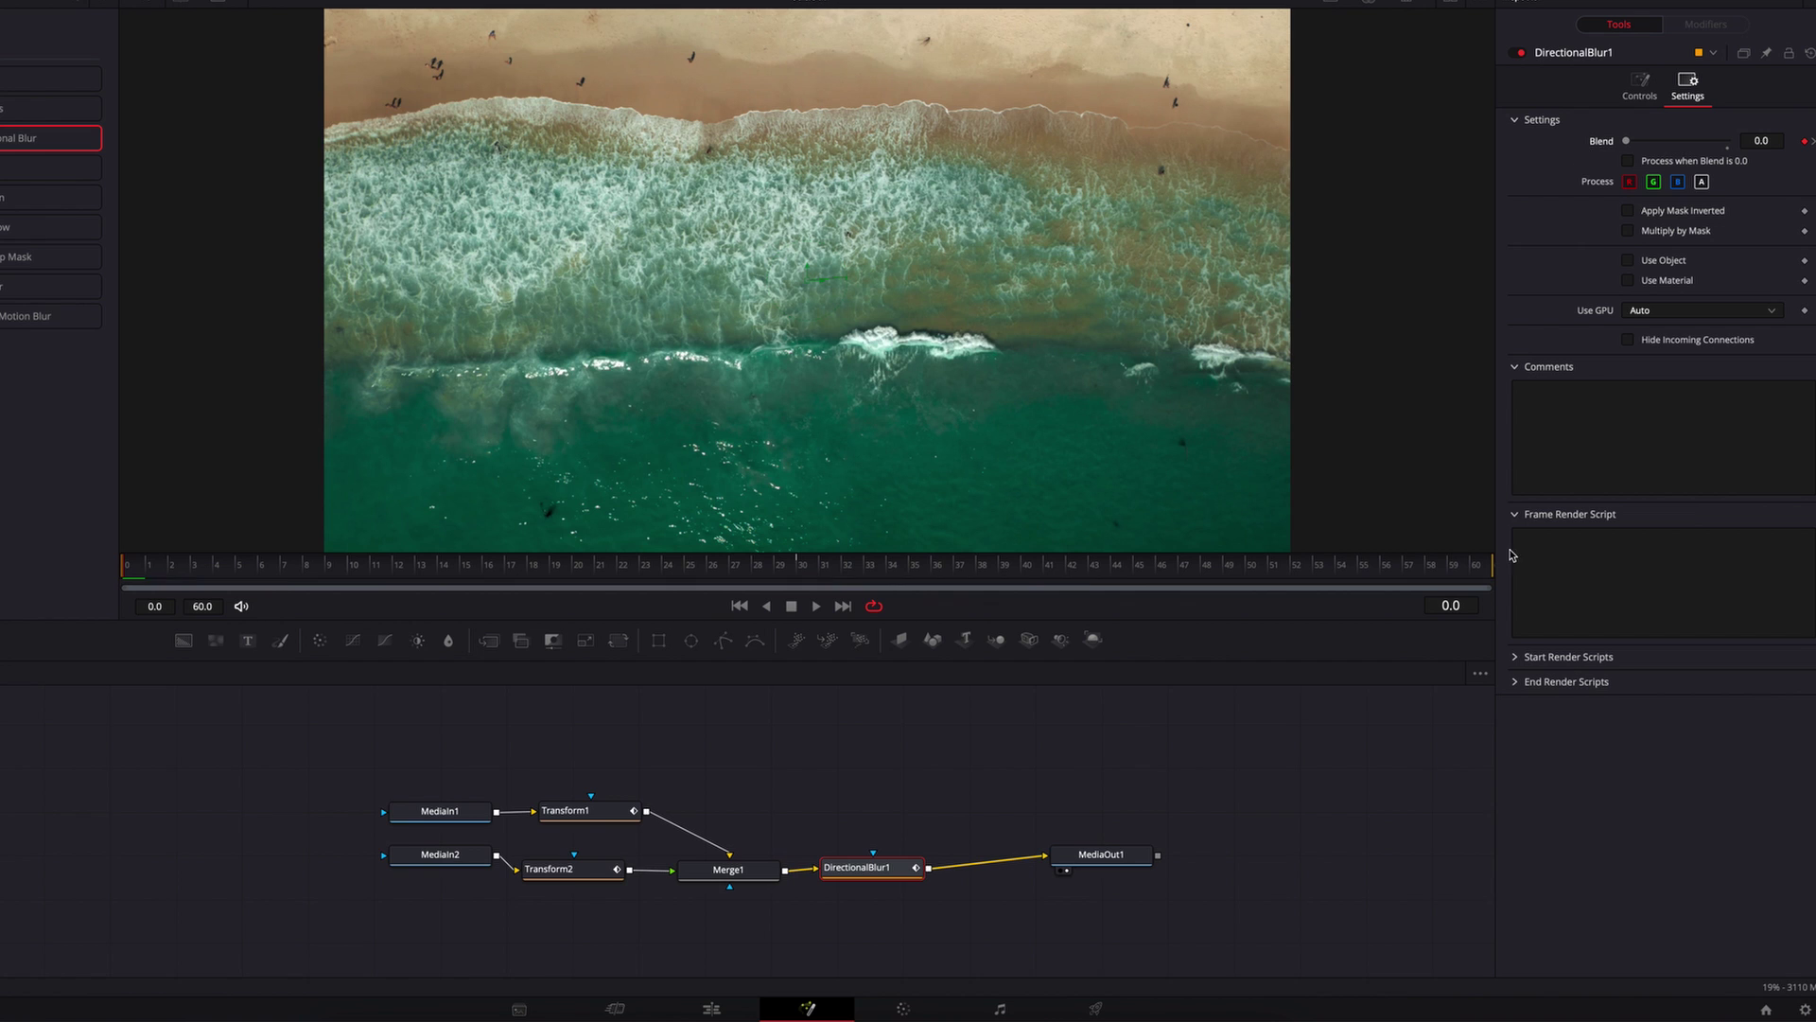
pyautogui.click(1475, 567)
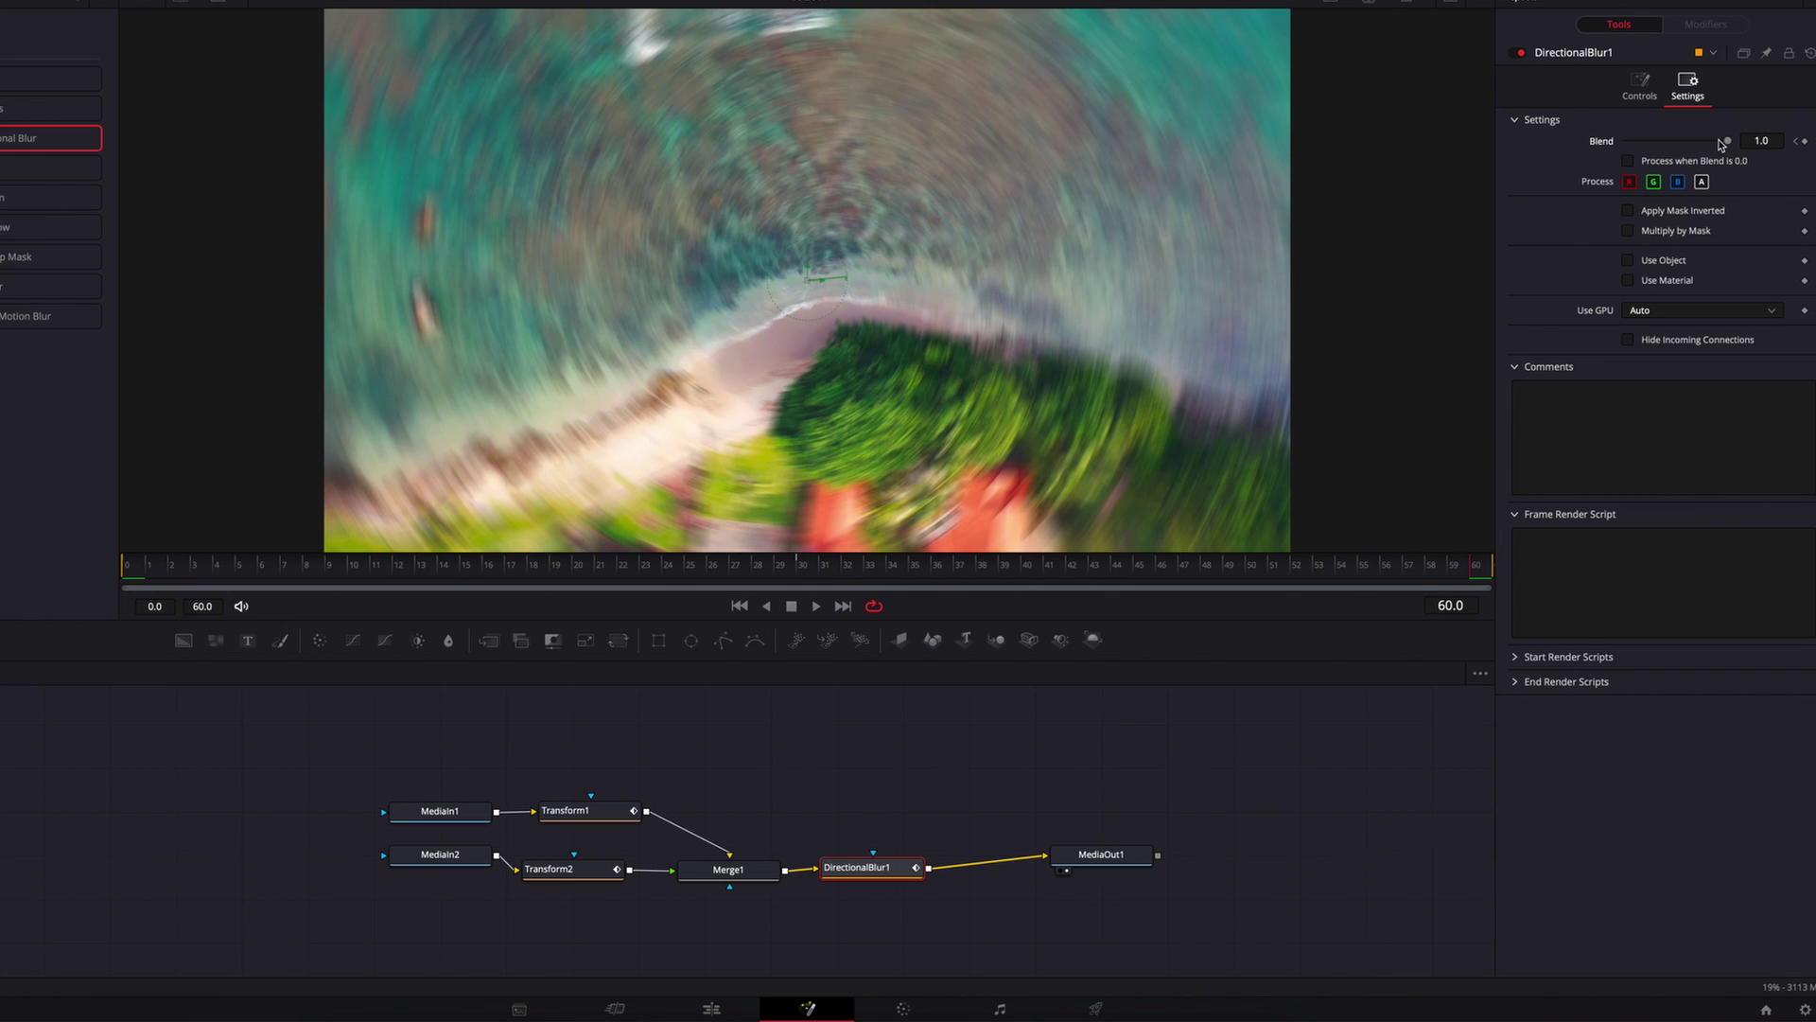
pyautogui.moveTo(1730, 144); pyautogui.dragTo(1626, 142)
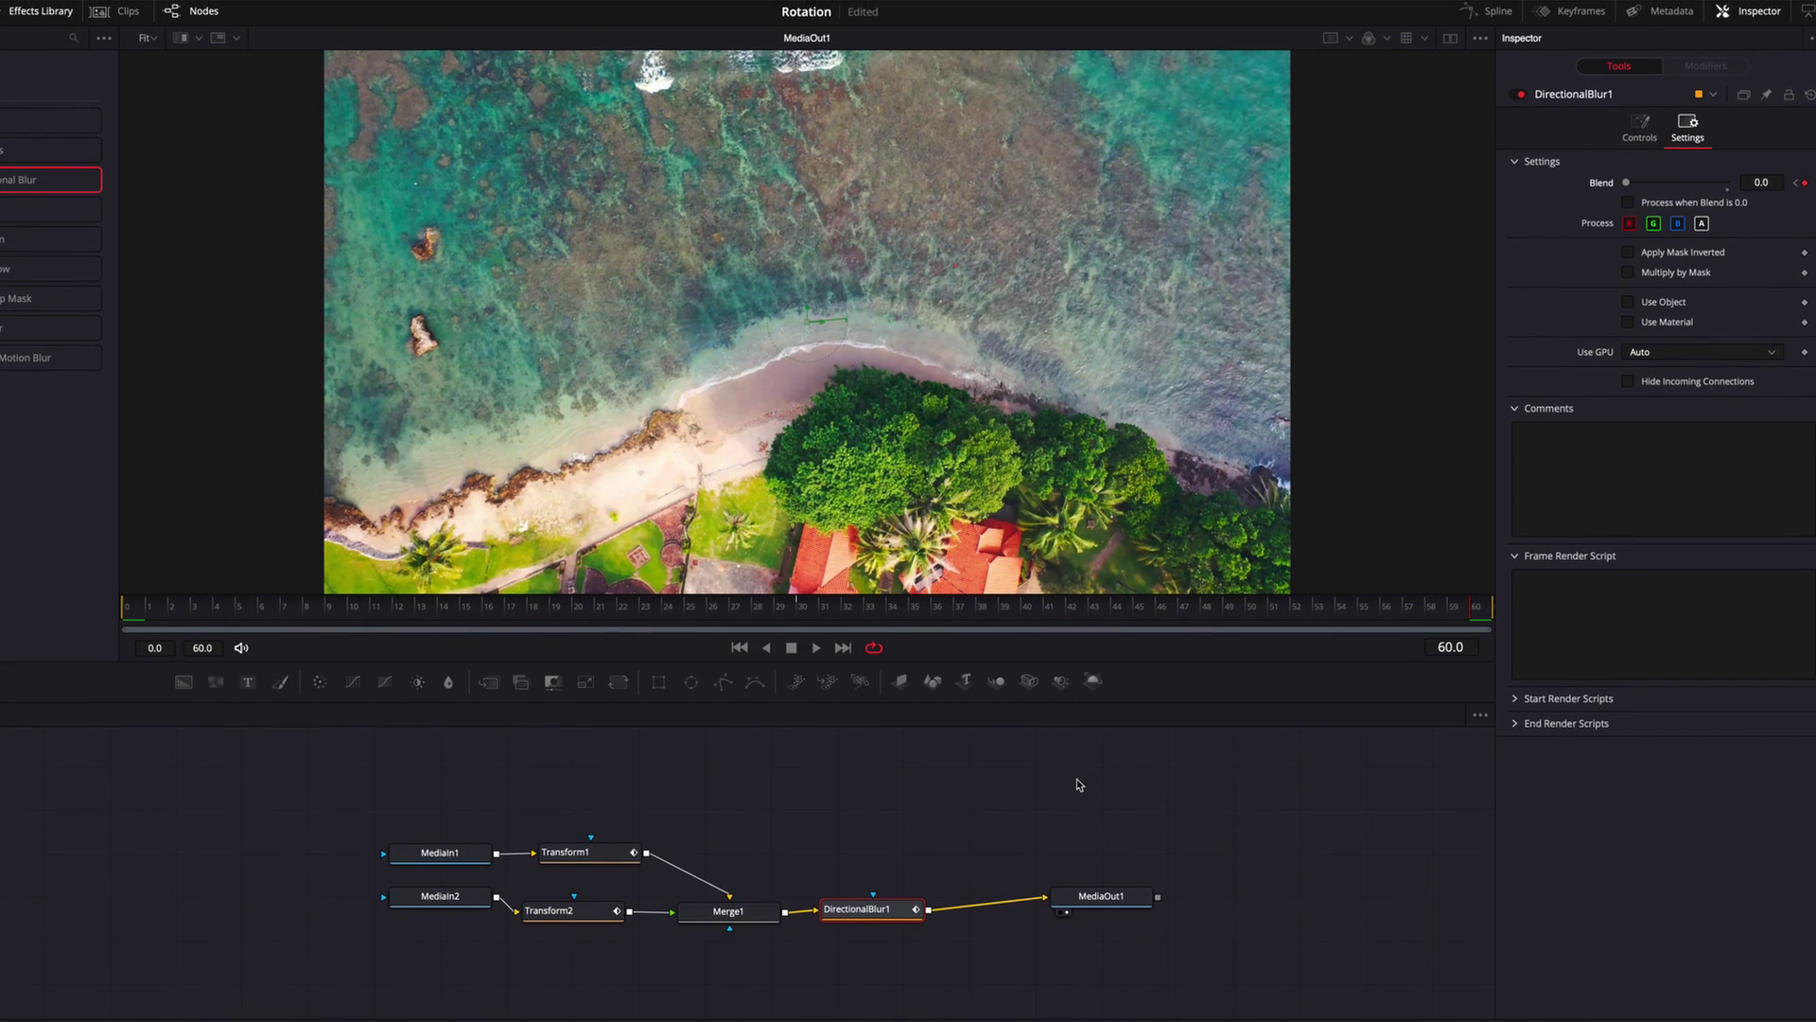
# Reshape DirectionalBlur1's Blend curve in the Spline editor so it rises slowly, peaks at frame 30 and eases out gradually to frame 60.
pyautogui.click(1490, 11)
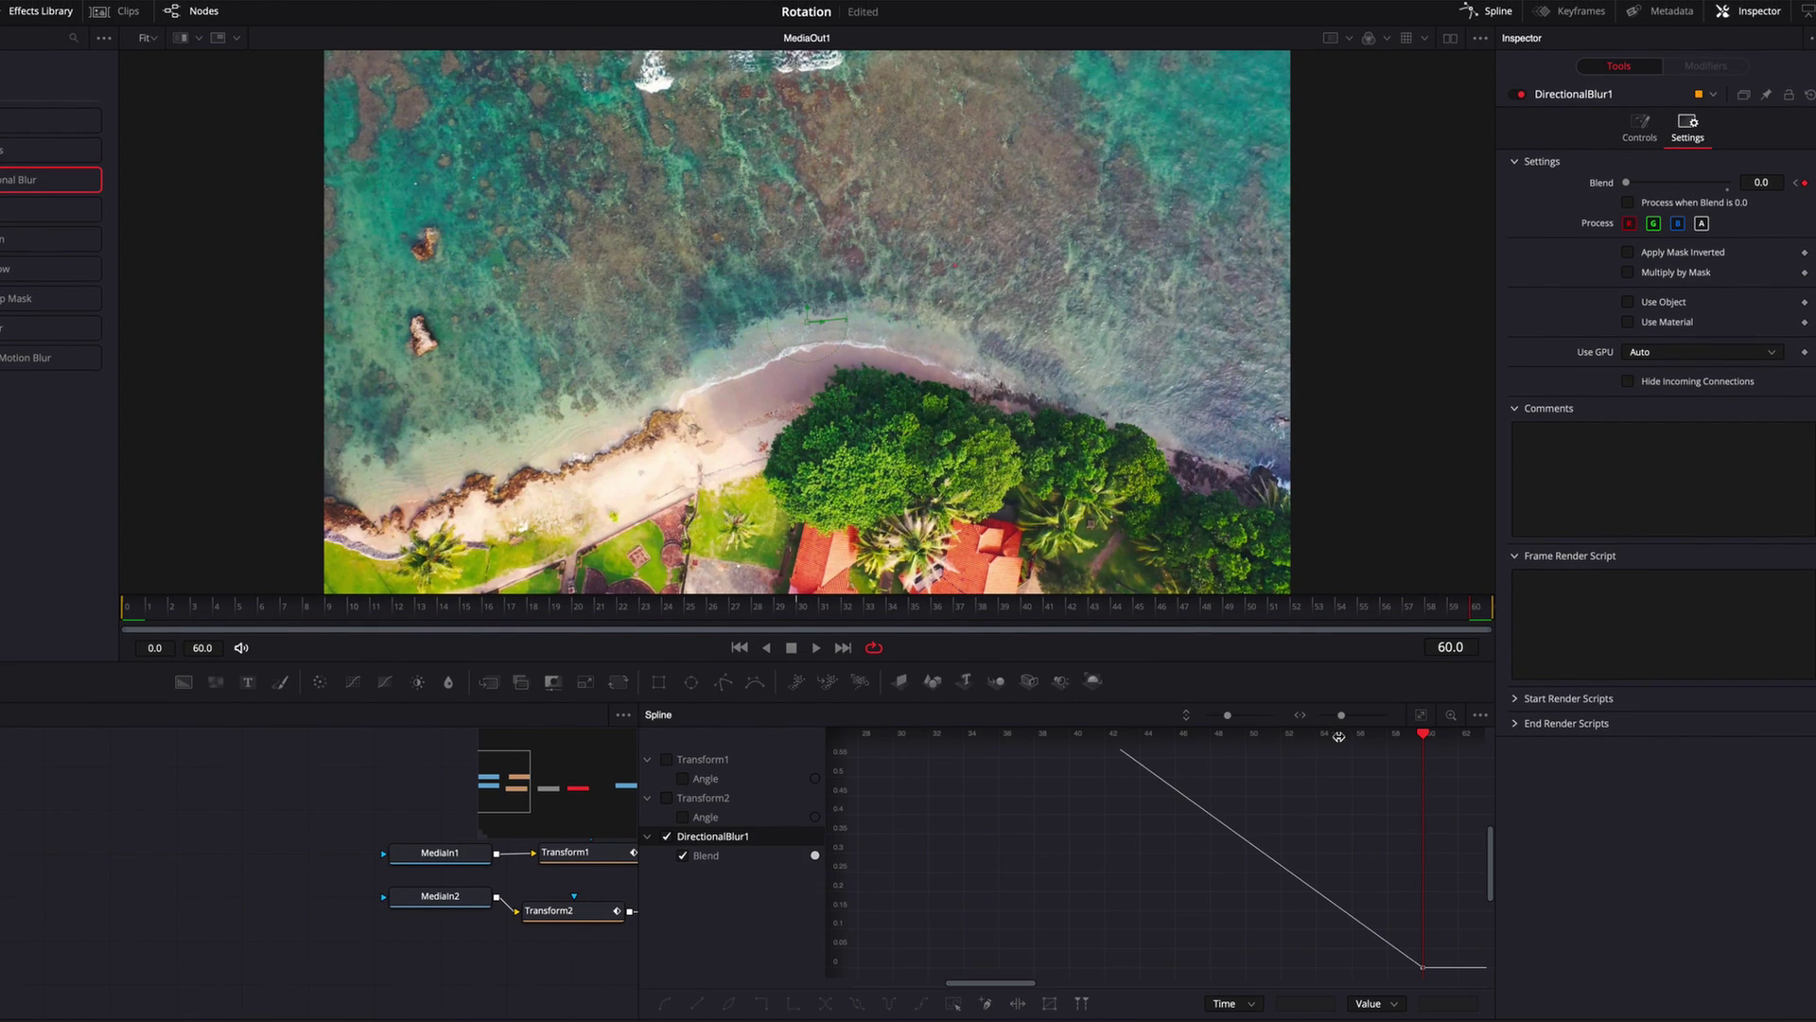
pyautogui.click(1422, 716)
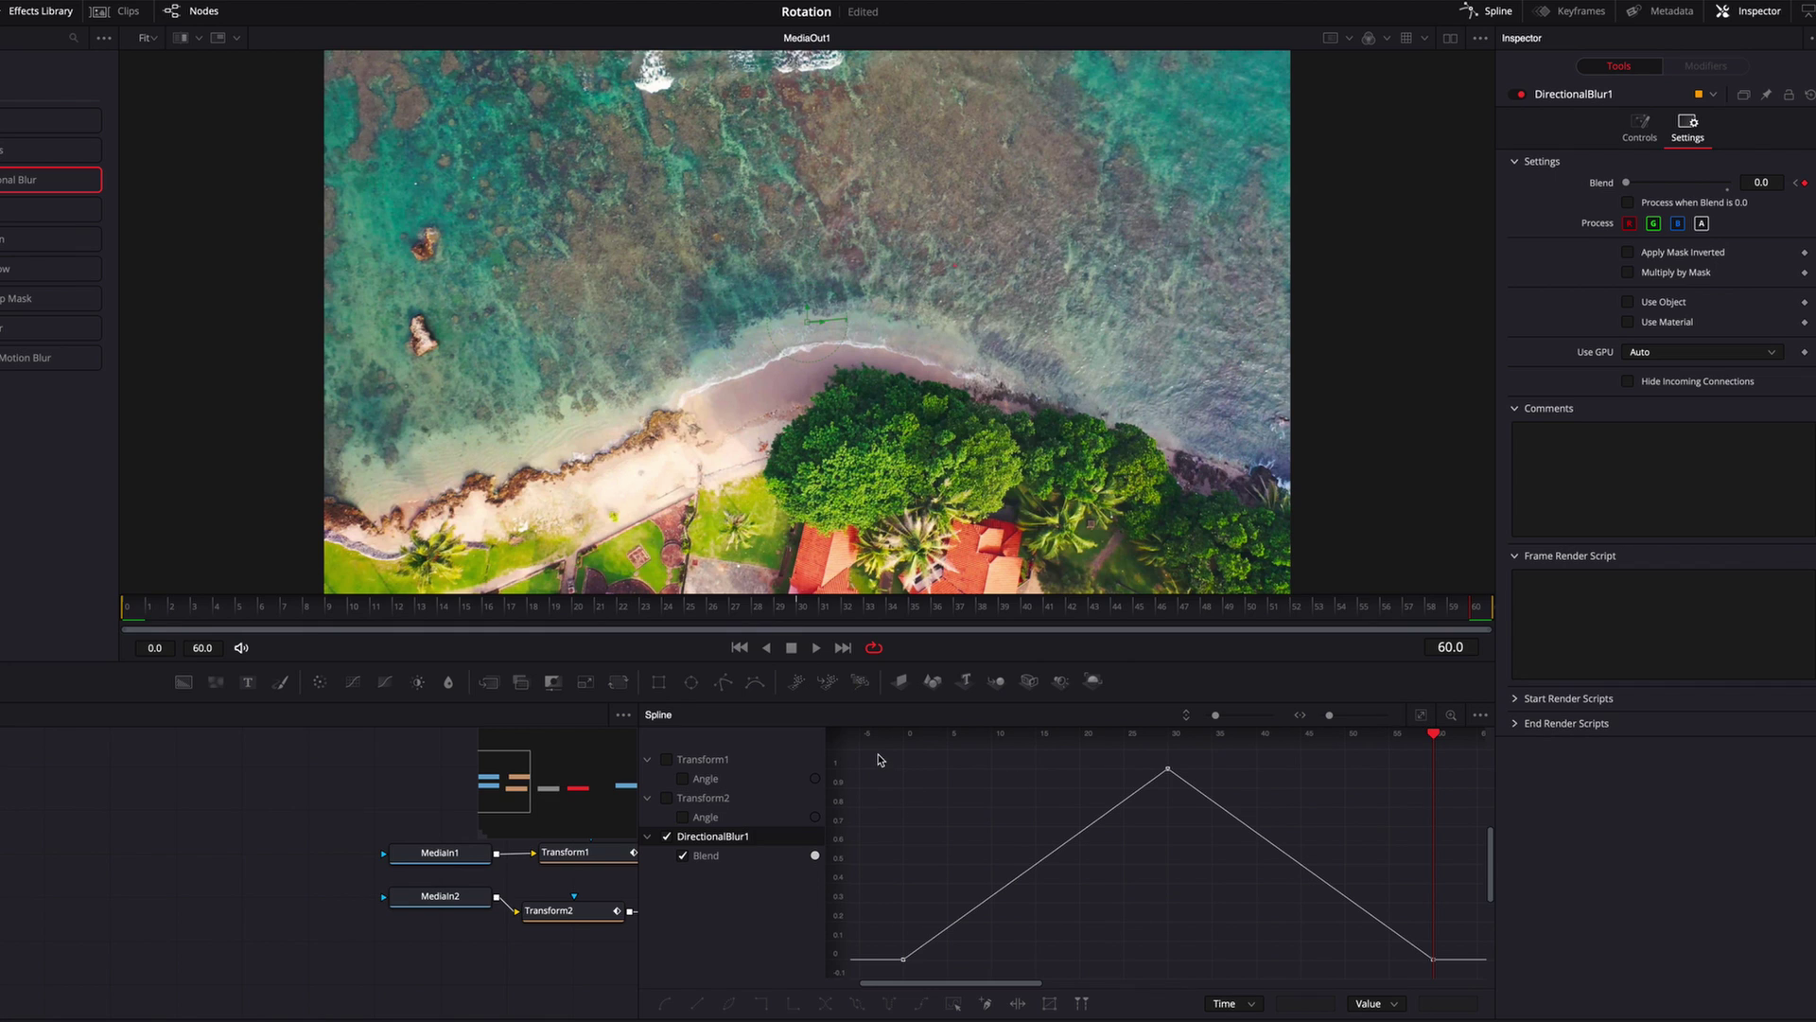
pyautogui.moveTo(878, 759); pyautogui.dragTo(1473, 979)
pyautogui.moveTo(989, 901); pyautogui.dragTo(1102, 941)
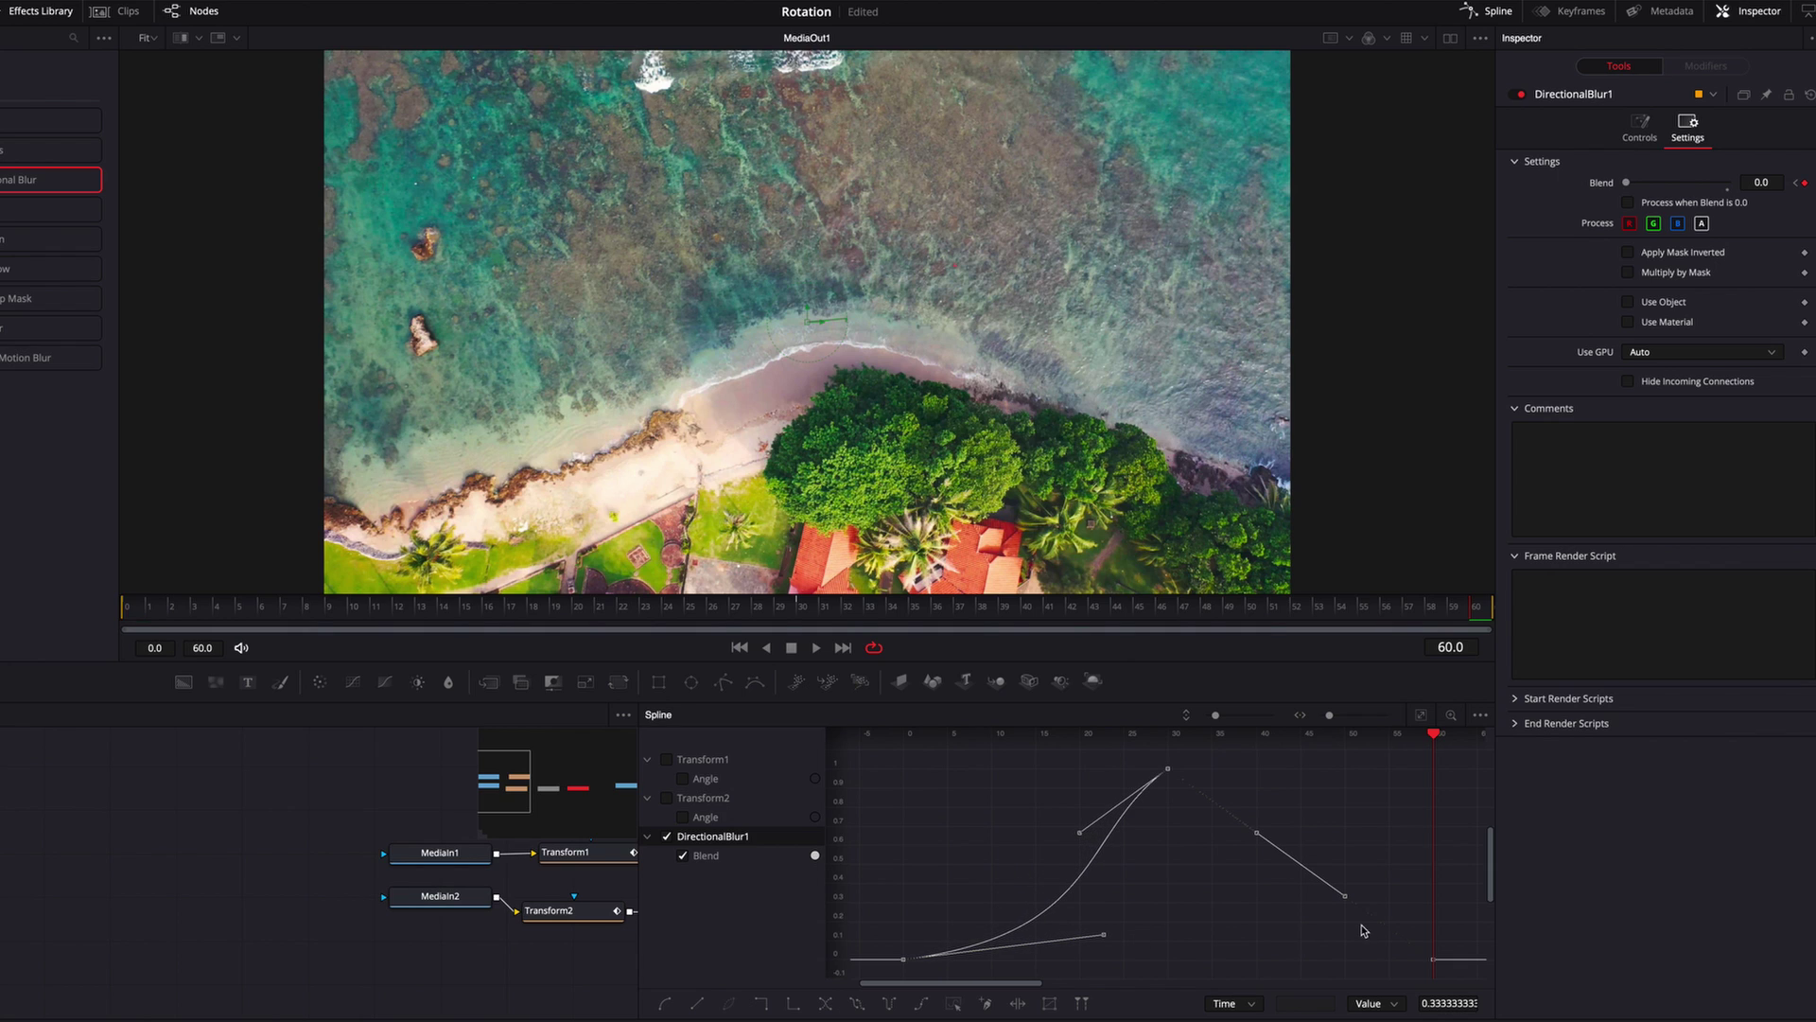
pyautogui.click(1344, 896)
pyautogui.moveTo(1342, 898); pyautogui.dragTo(1228, 940)
pyautogui.moveTo(1104, 934); pyautogui.dragTo(1111, 946)
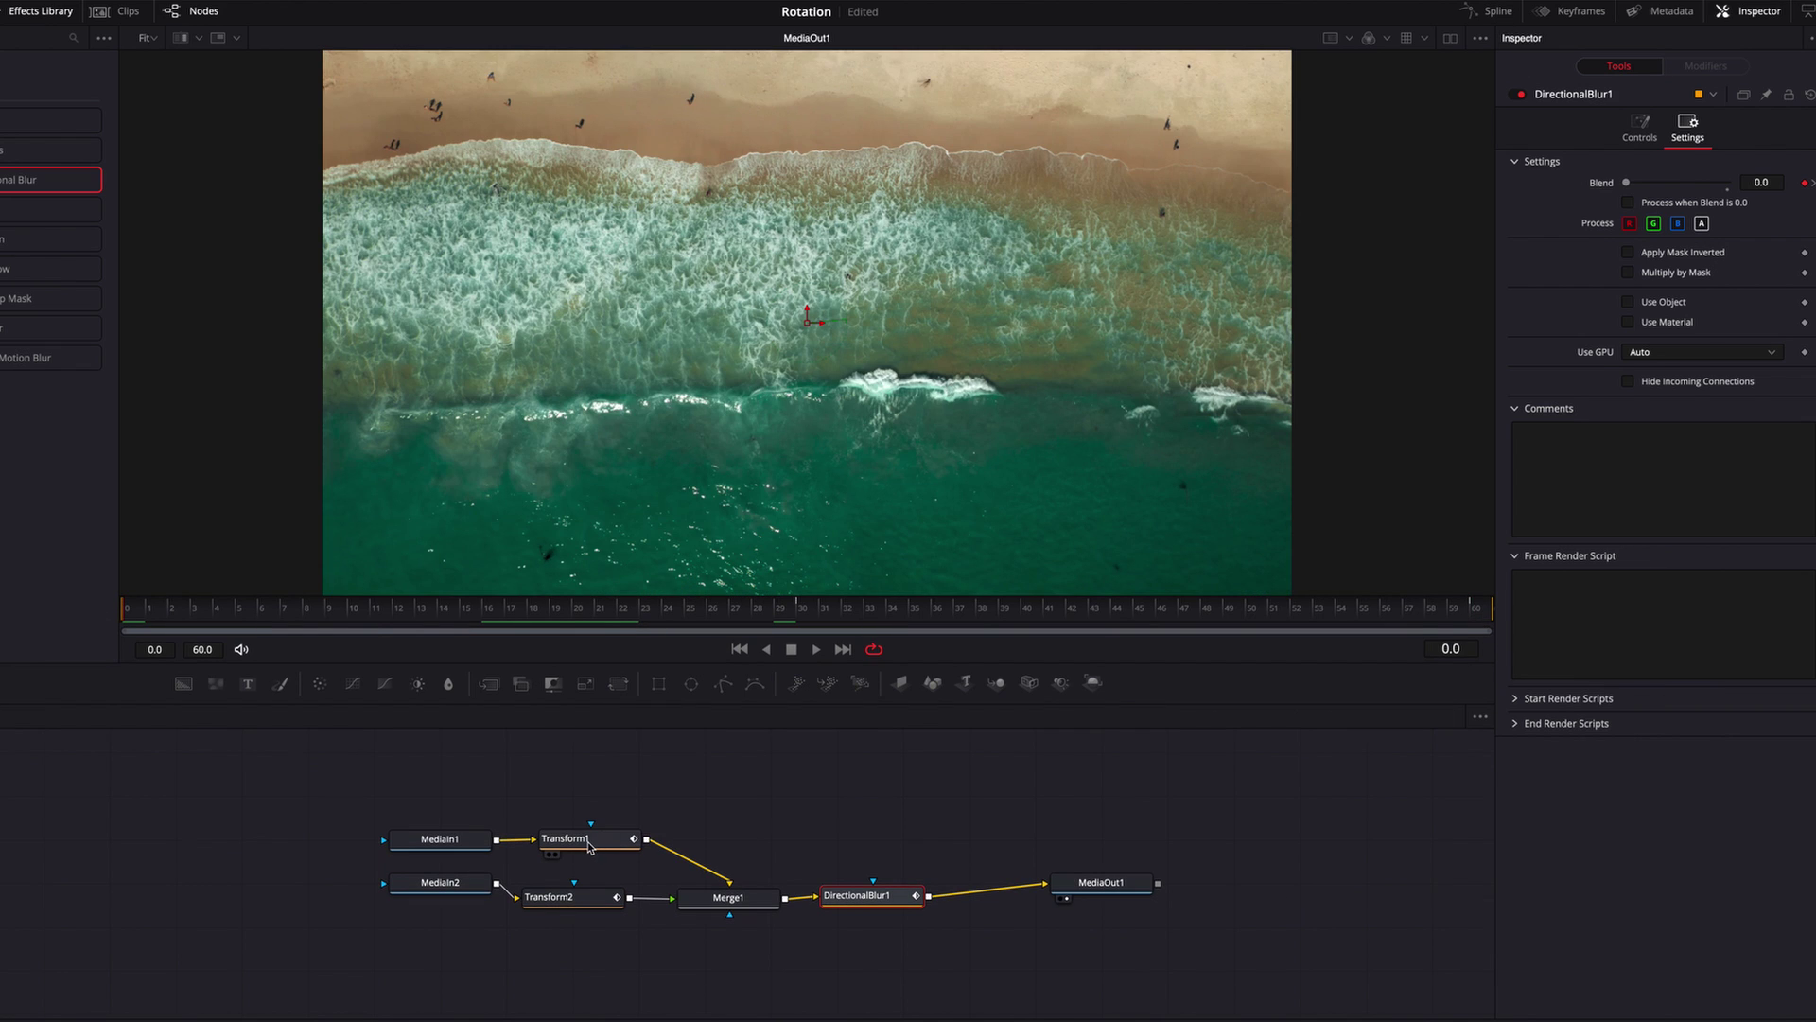
# Keyframe Transform1's Size at 1.0 on frame 0 and 2.33 on frame 29.
pyautogui.click(594, 840)
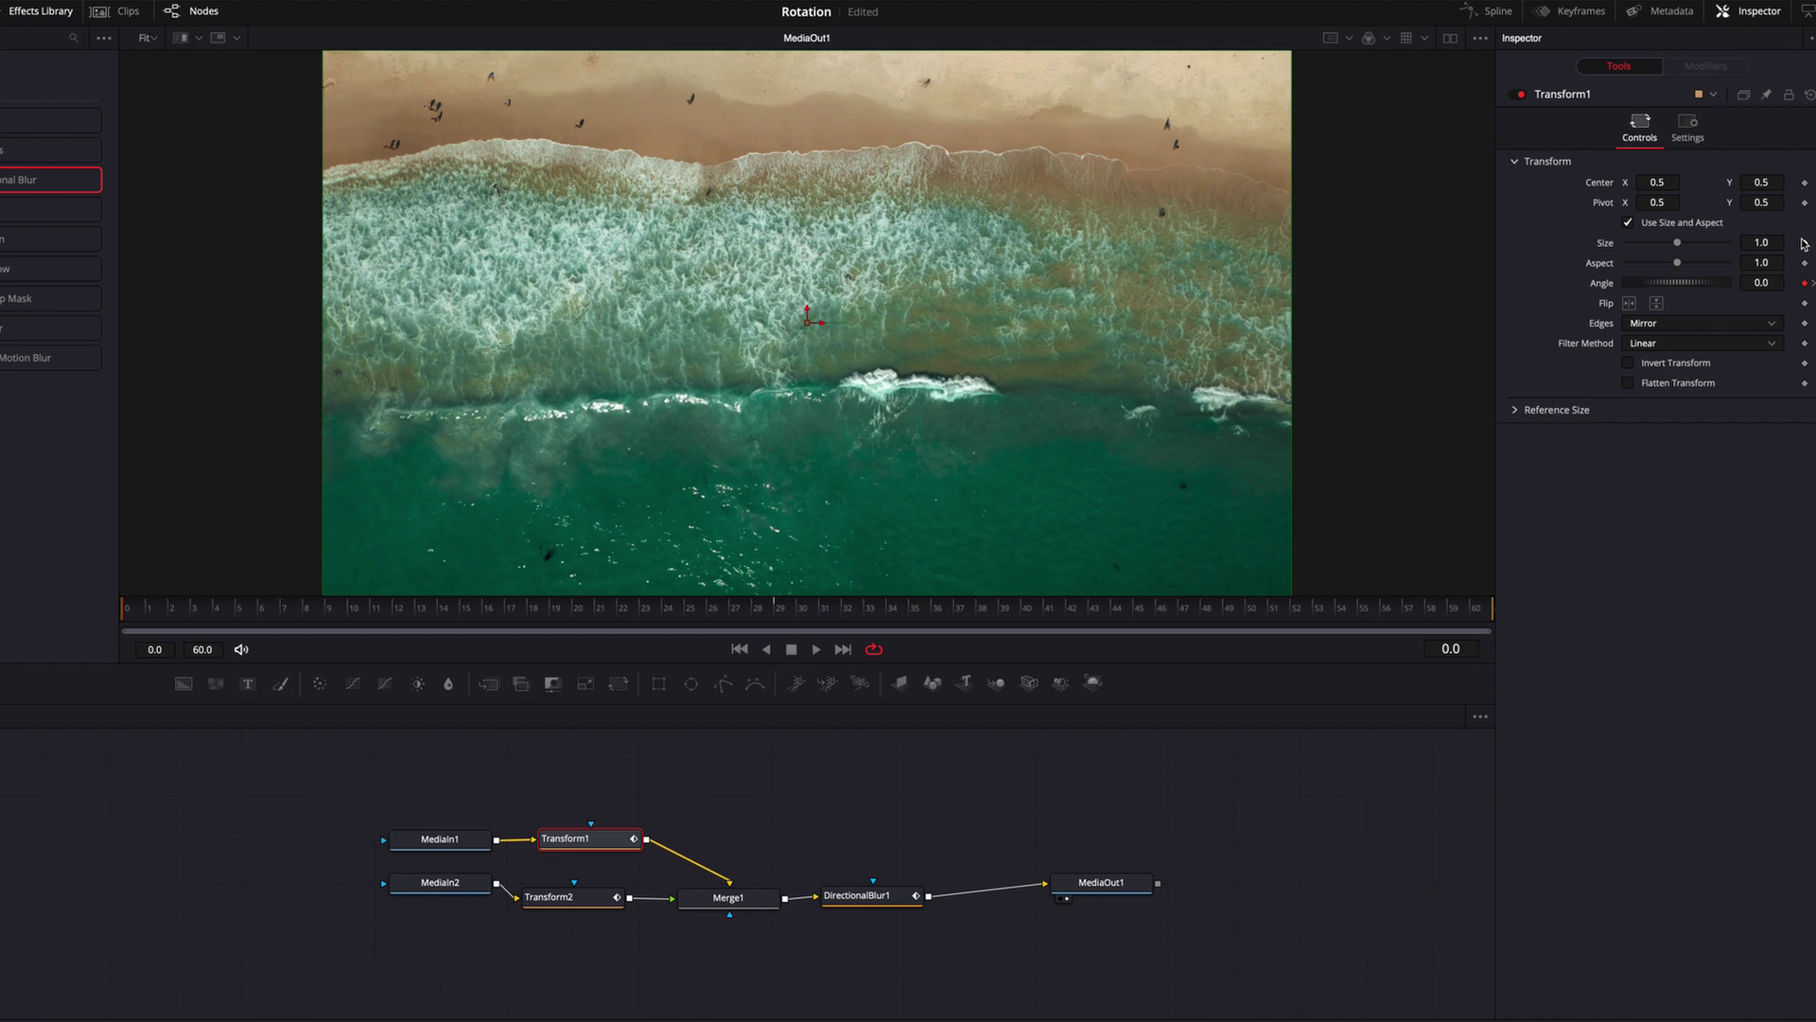
pyautogui.click(778, 610)
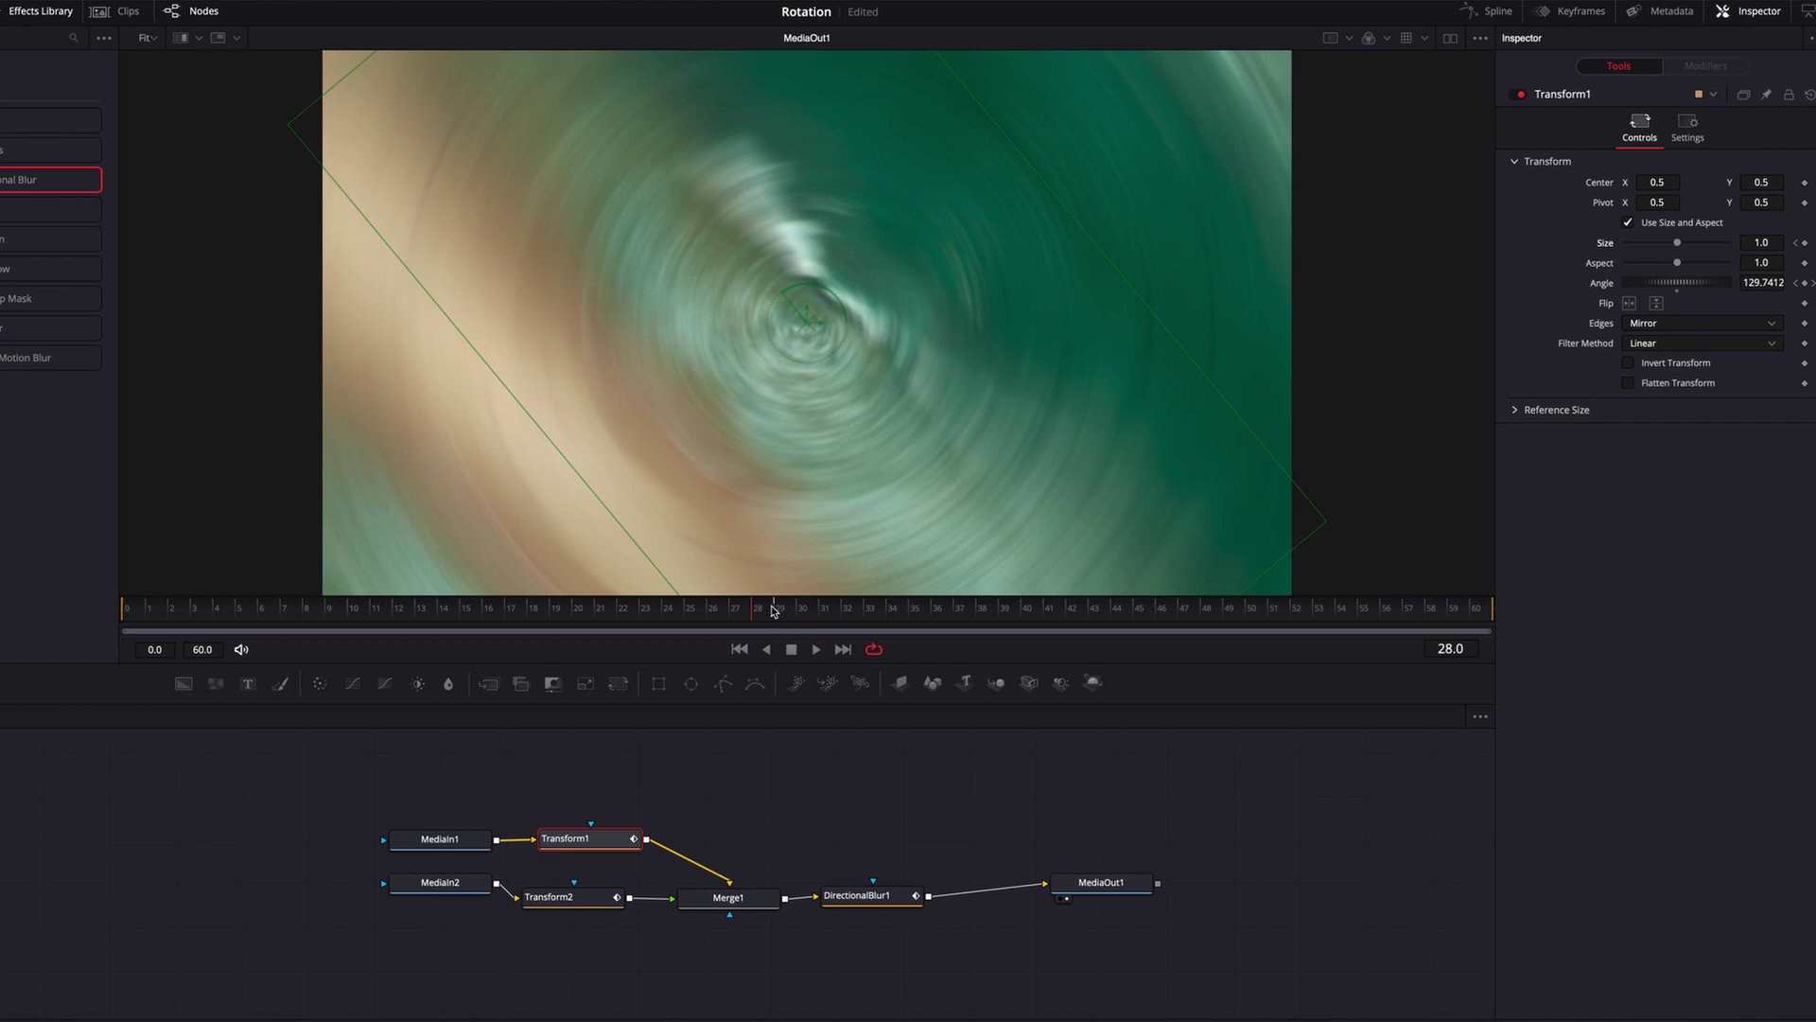
pyautogui.click(1805, 244)
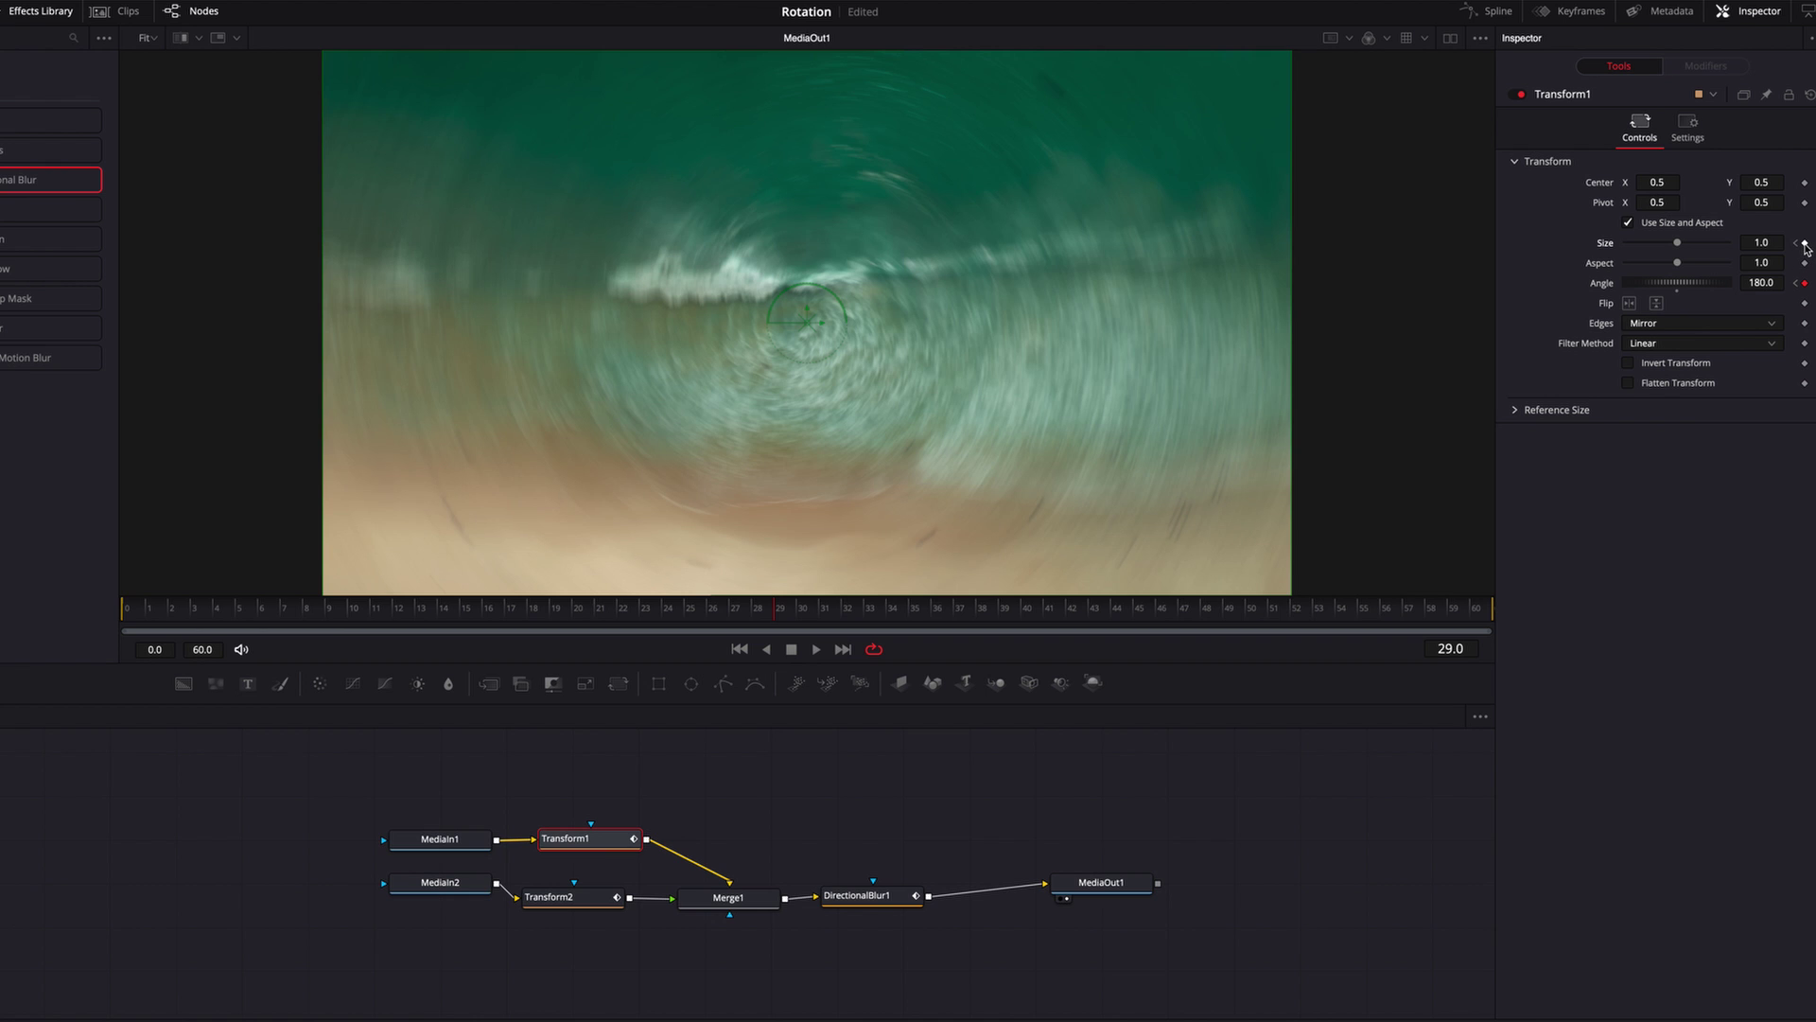
pyautogui.moveTo(1677, 243); pyautogui.dragTo(1694, 247)
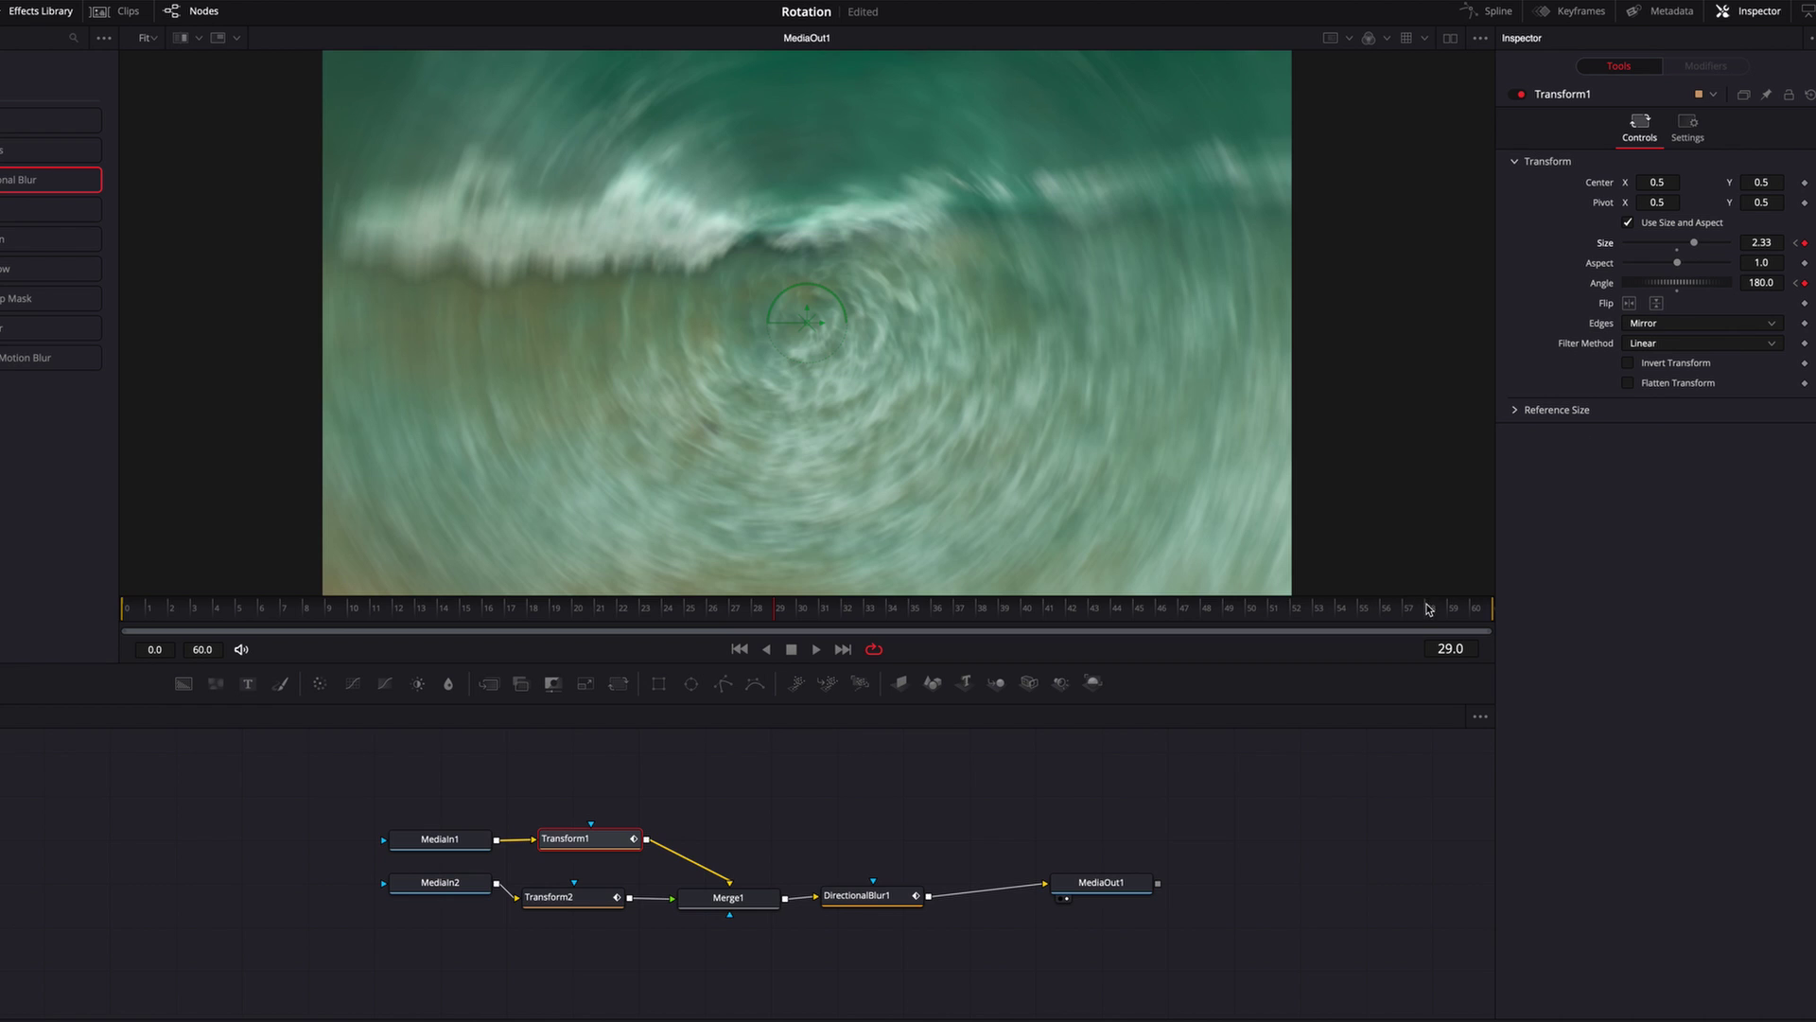
# Keyframe Transform2's Size at 2.33 on frame 30 and at 1.0 on frame 60.
pyautogui.scroll(1, 597, 910)
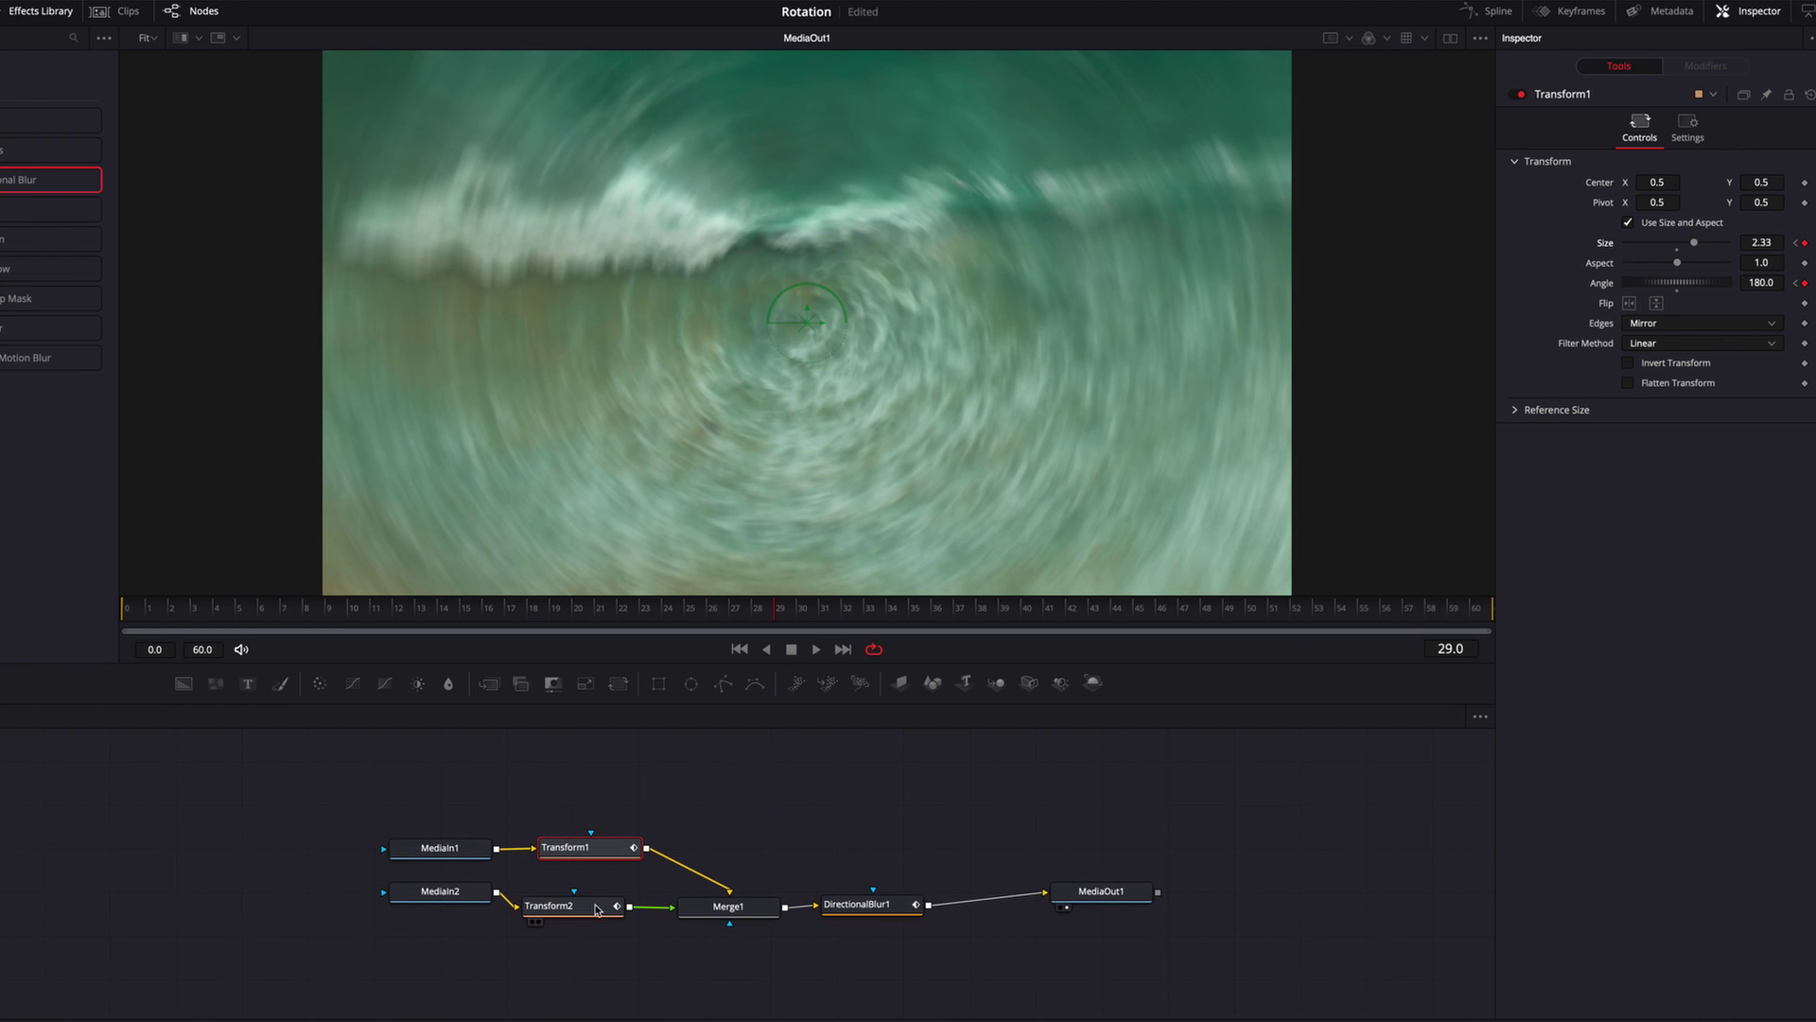
pyautogui.click(590, 911)
pyautogui.moveTo(783, 613); pyautogui.dragTo(800, 613)
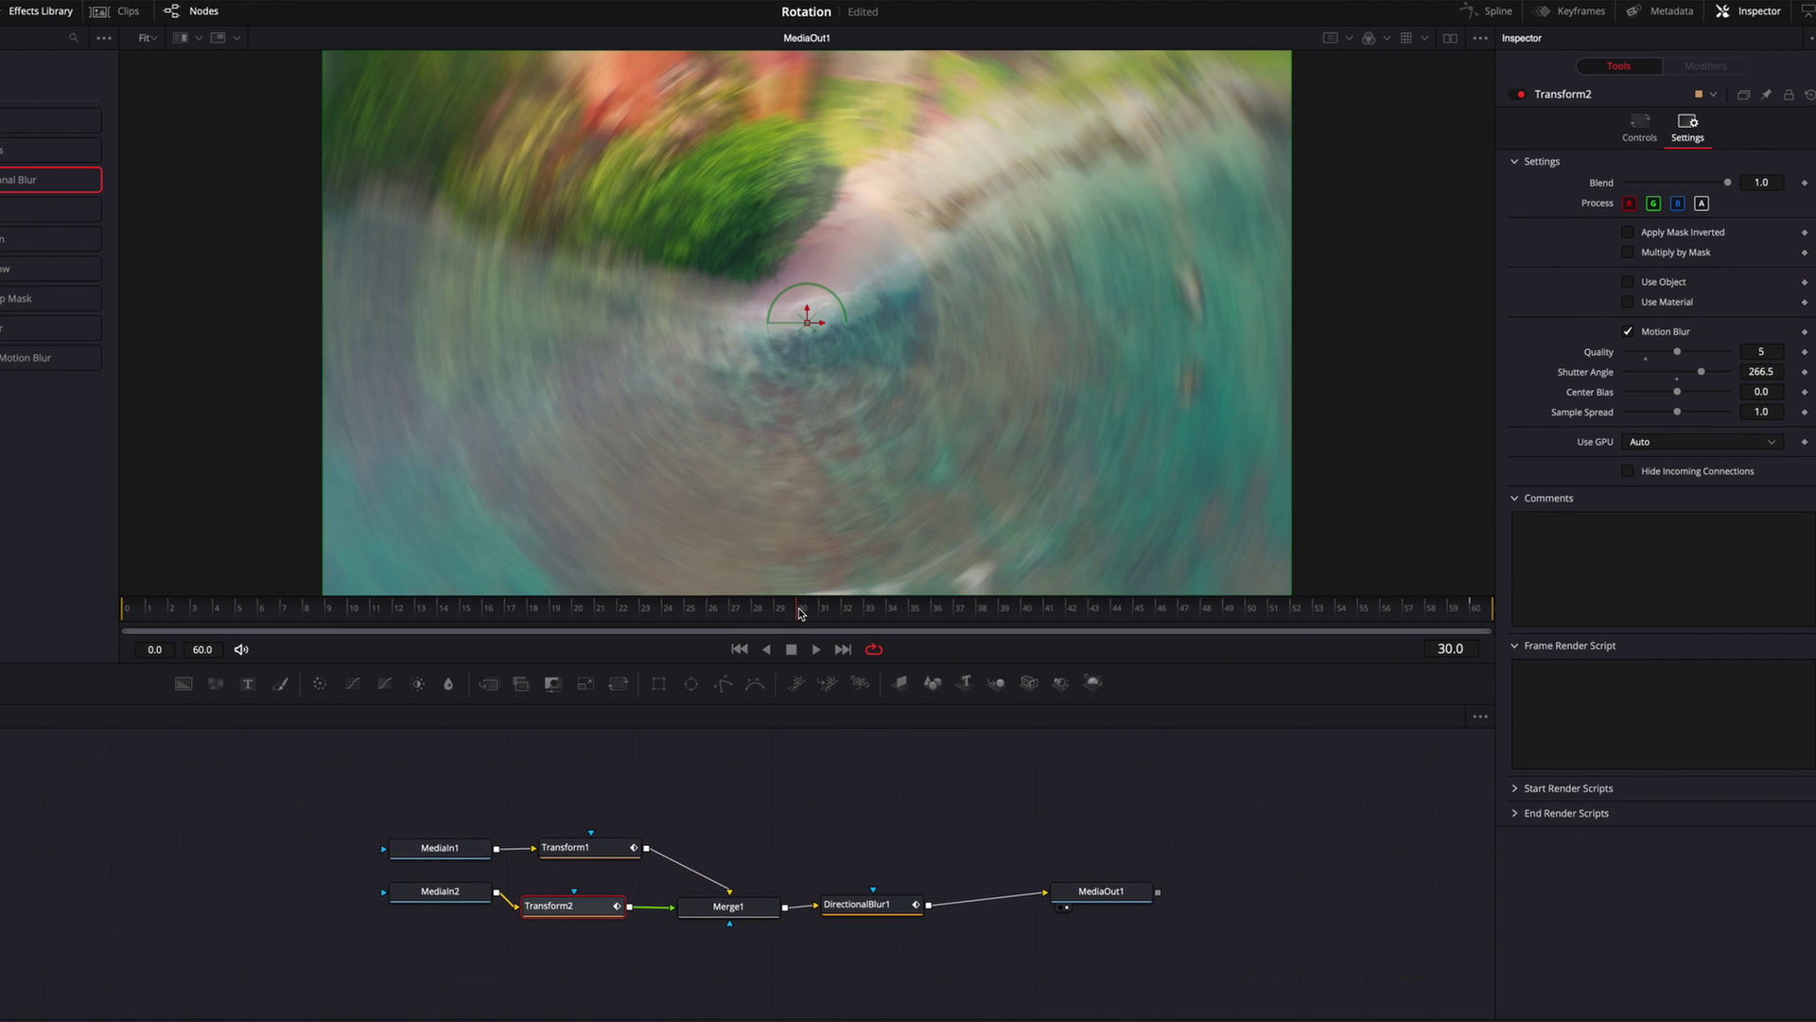
pyautogui.click(1638, 142)
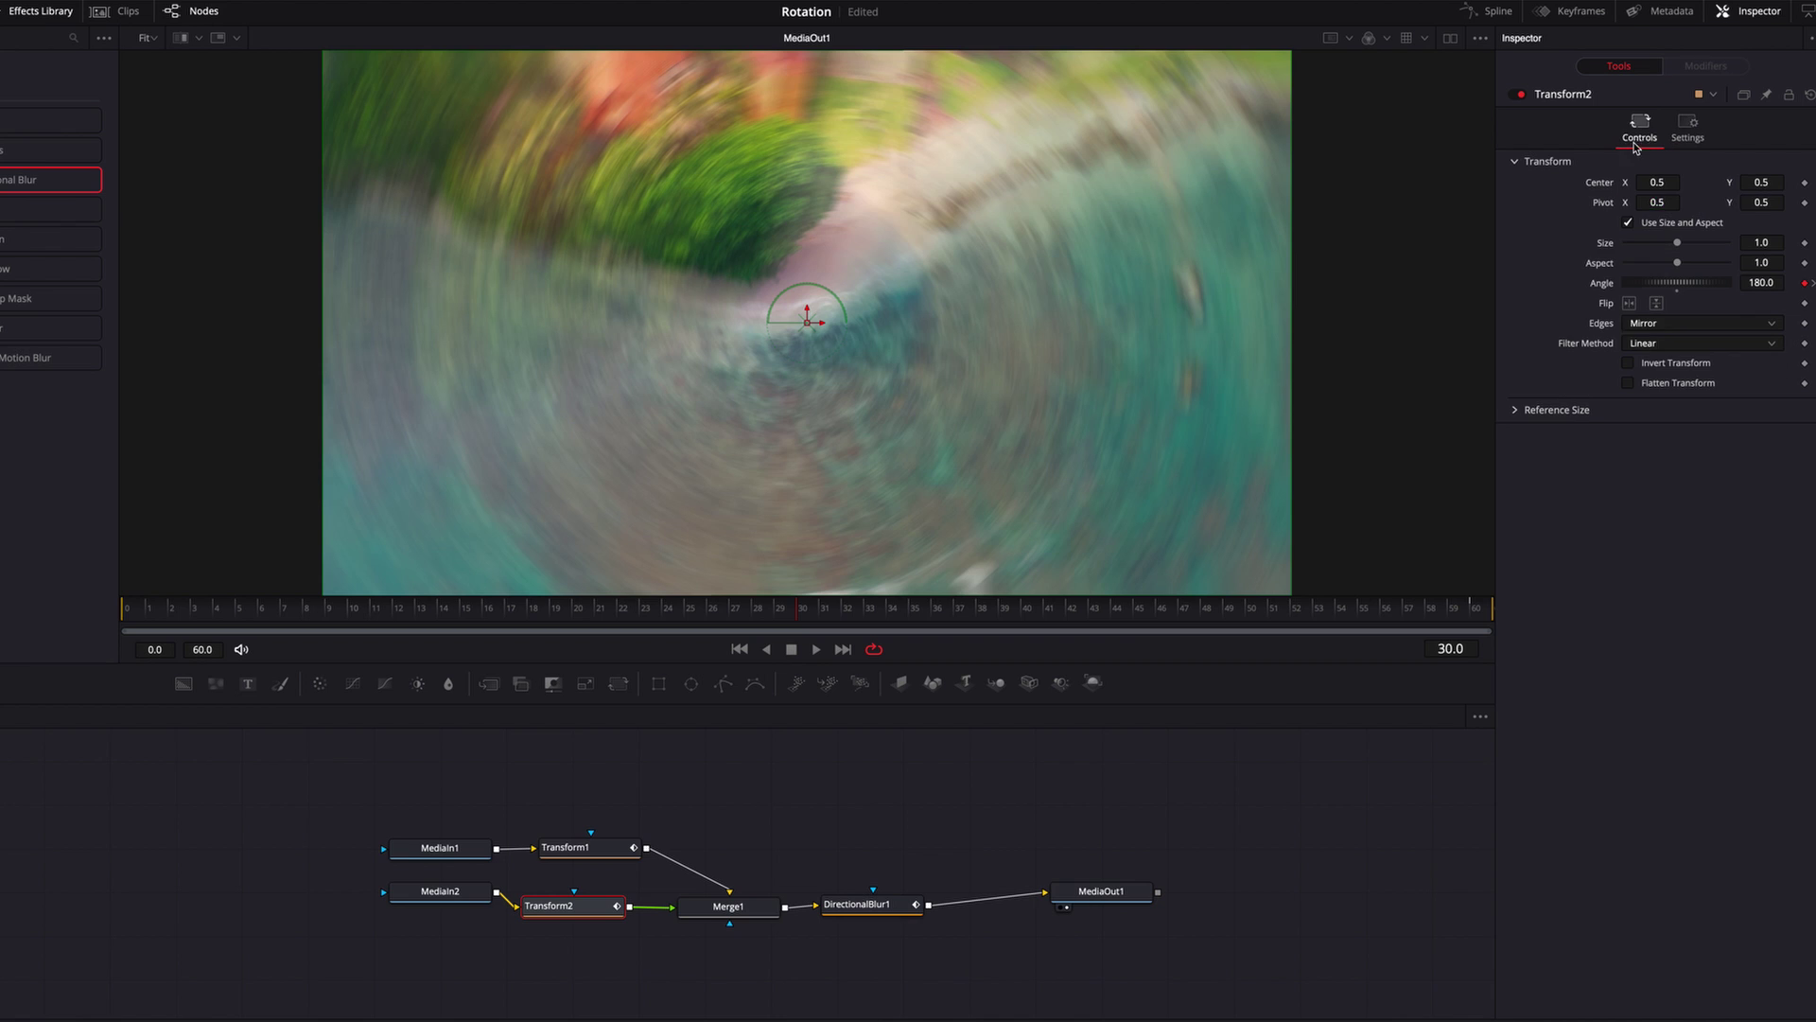
pyautogui.click(1804, 243)
pyautogui.click(1773, 243)
pyautogui.write('2.33')
pyautogui.press('Return')
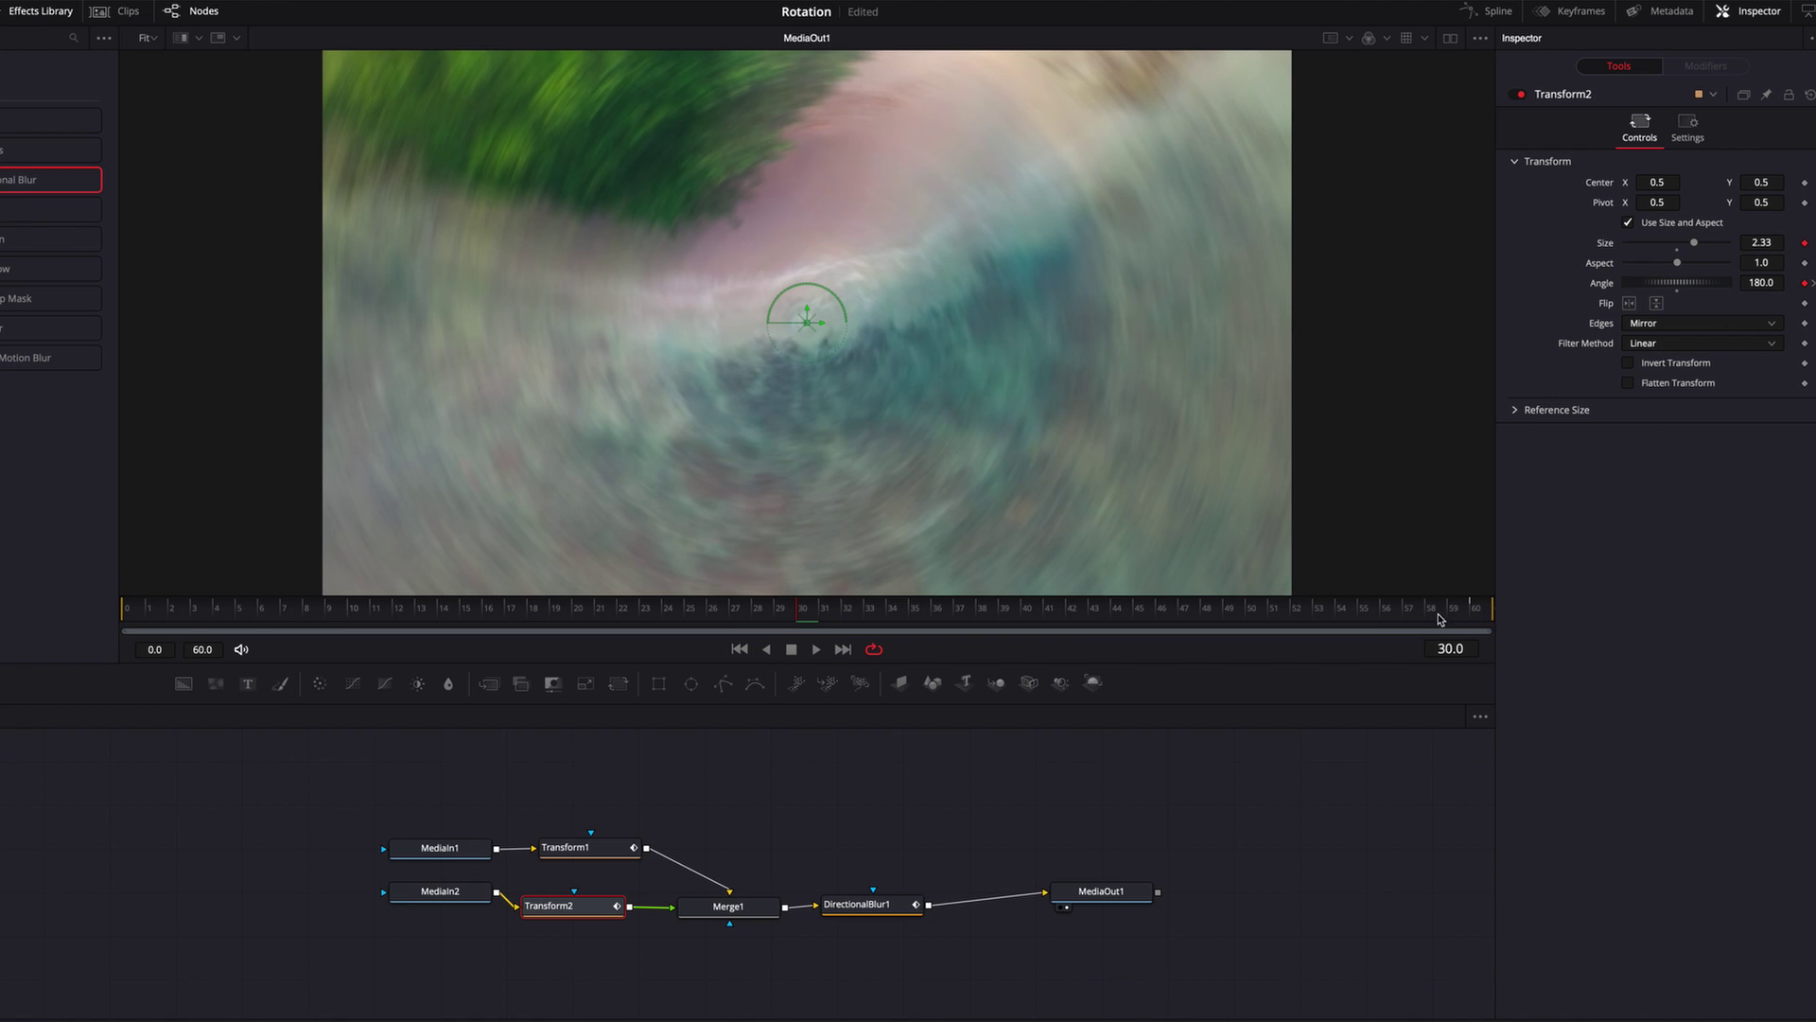
pyautogui.click(1457, 613)
pyautogui.moveTo(1458, 613); pyautogui.dragTo(1475, 613)
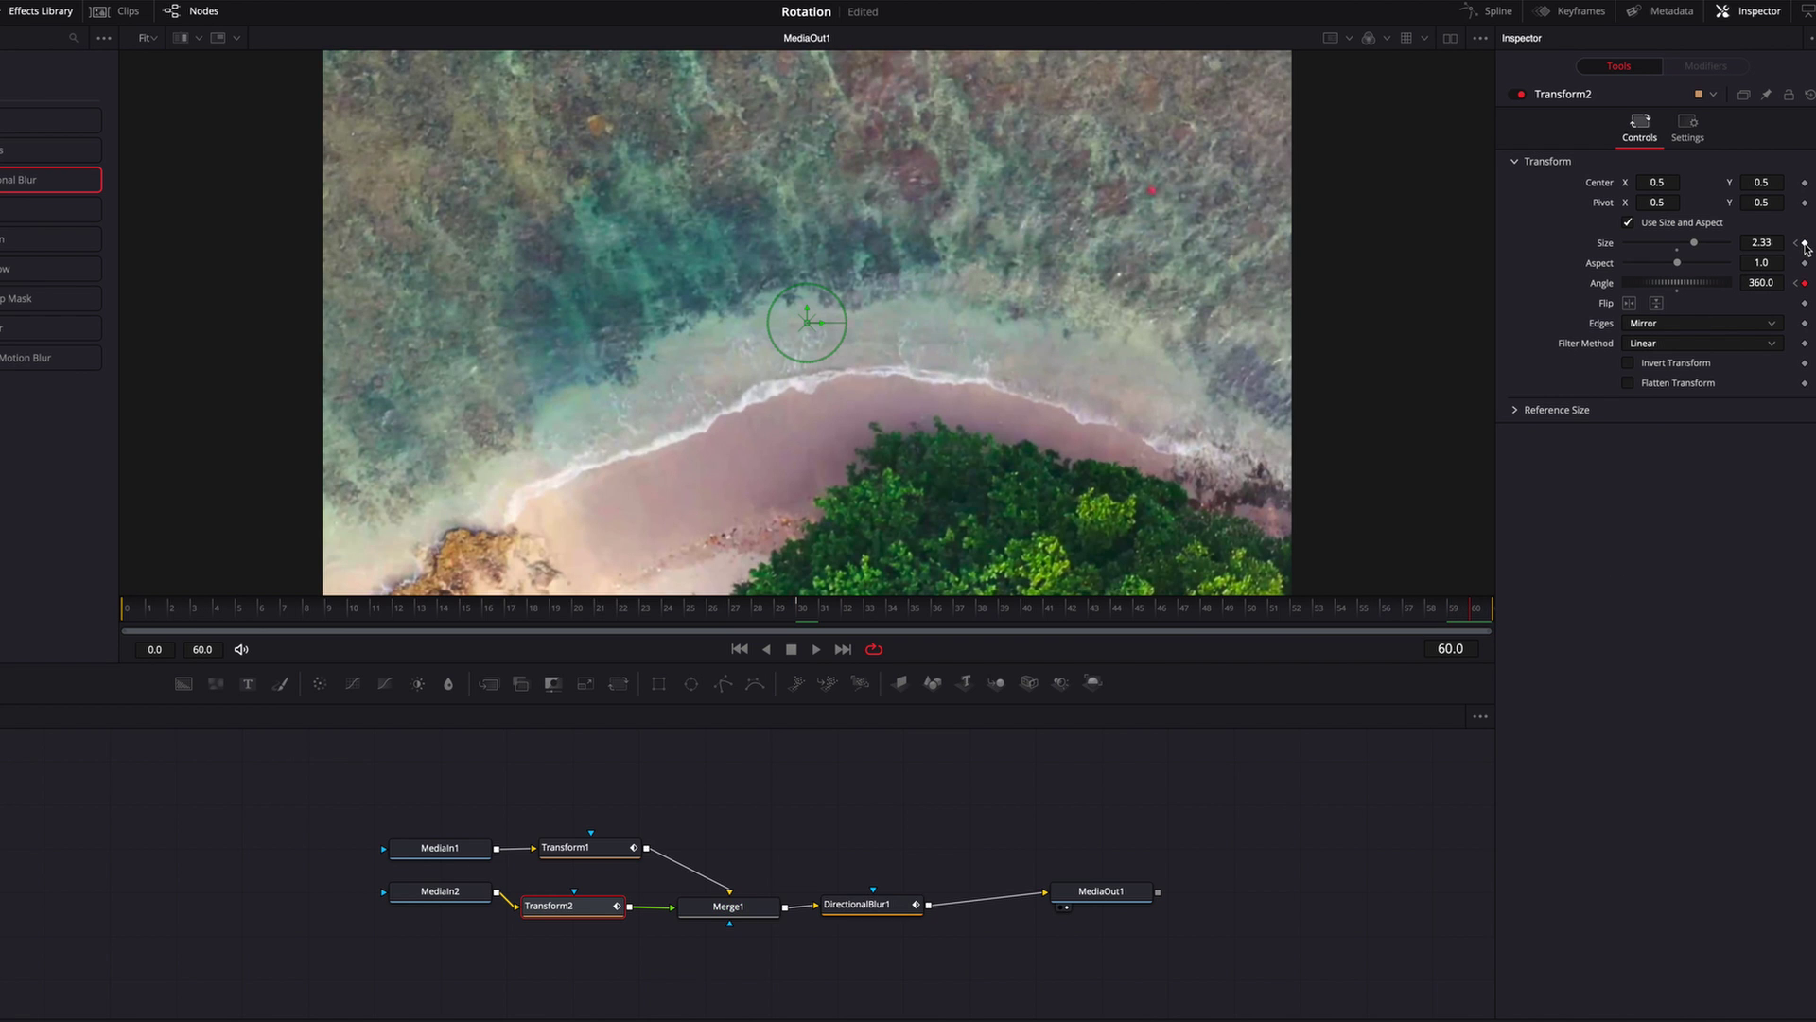
pyautogui.click(1678, 244)
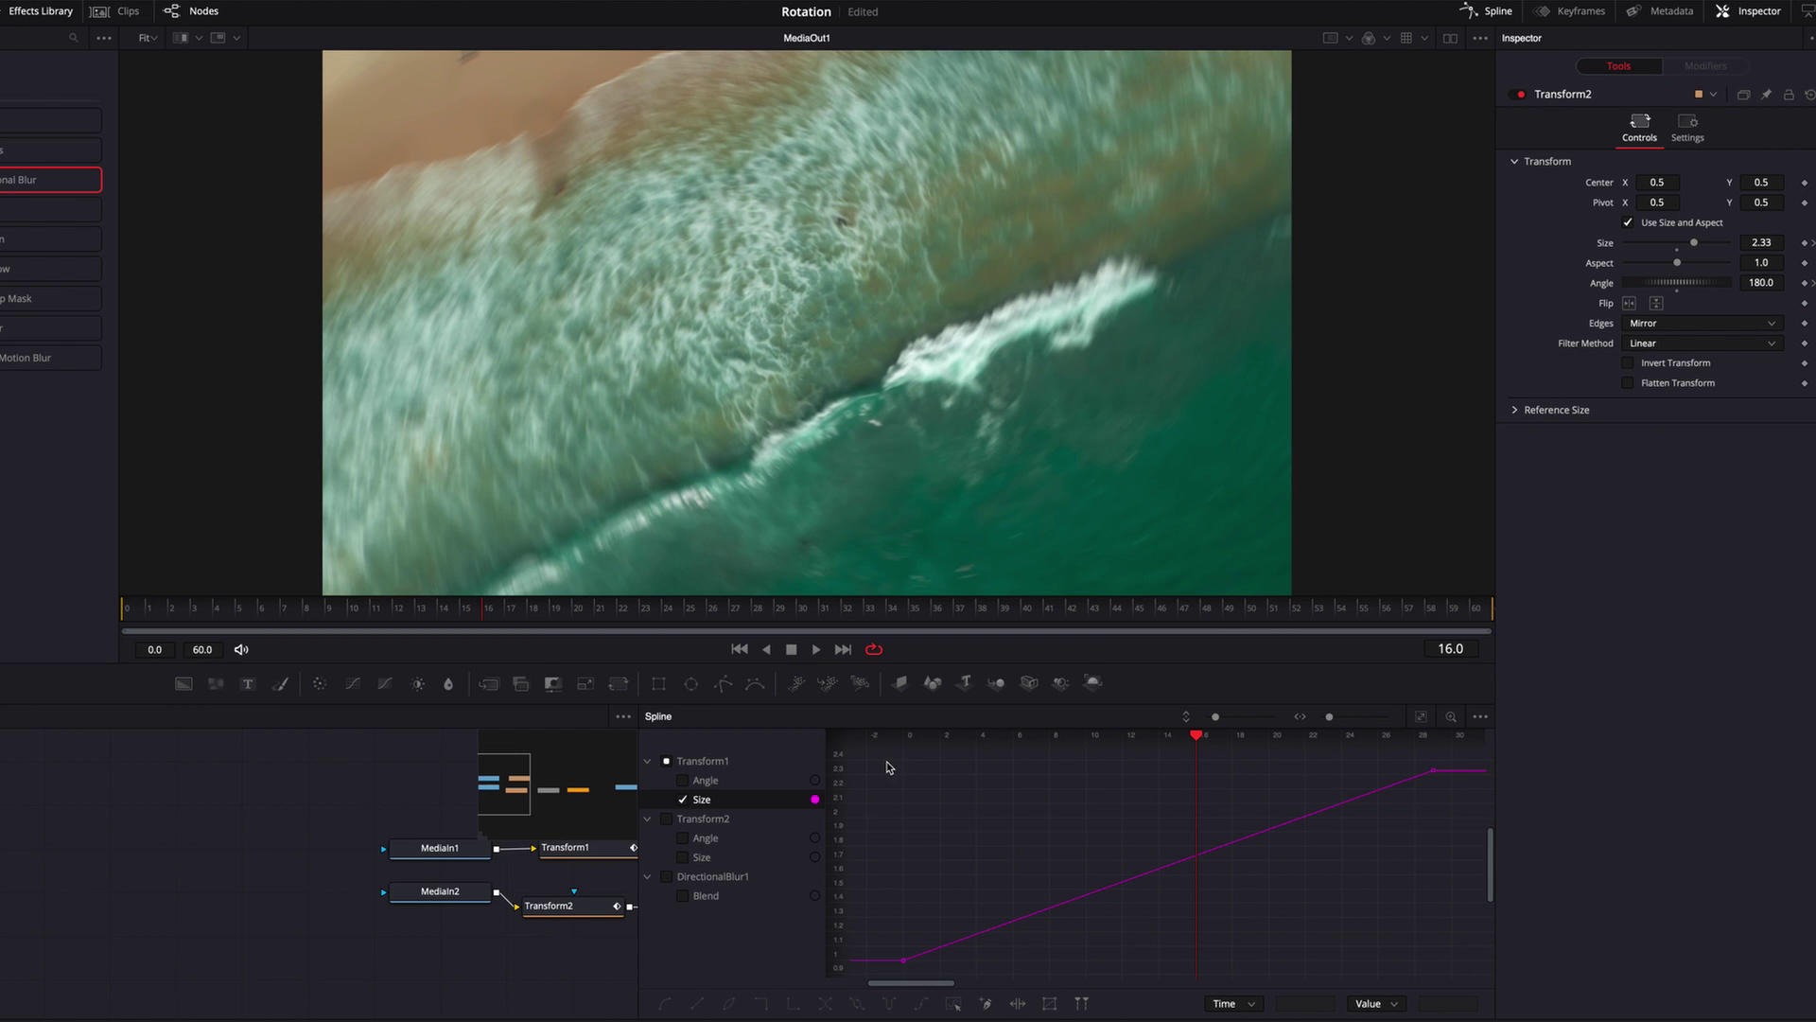
# Reshape Transform1's Size curve in the Spline editor so the zoom starts slowly and accelerates towards frame 29.
pyautogui.moveTo(887, 762); pyautogui.dragTo(1462, 972)
pyautogui.moveTo(1077, 901); pyautogui.dragTo(1282, 947)
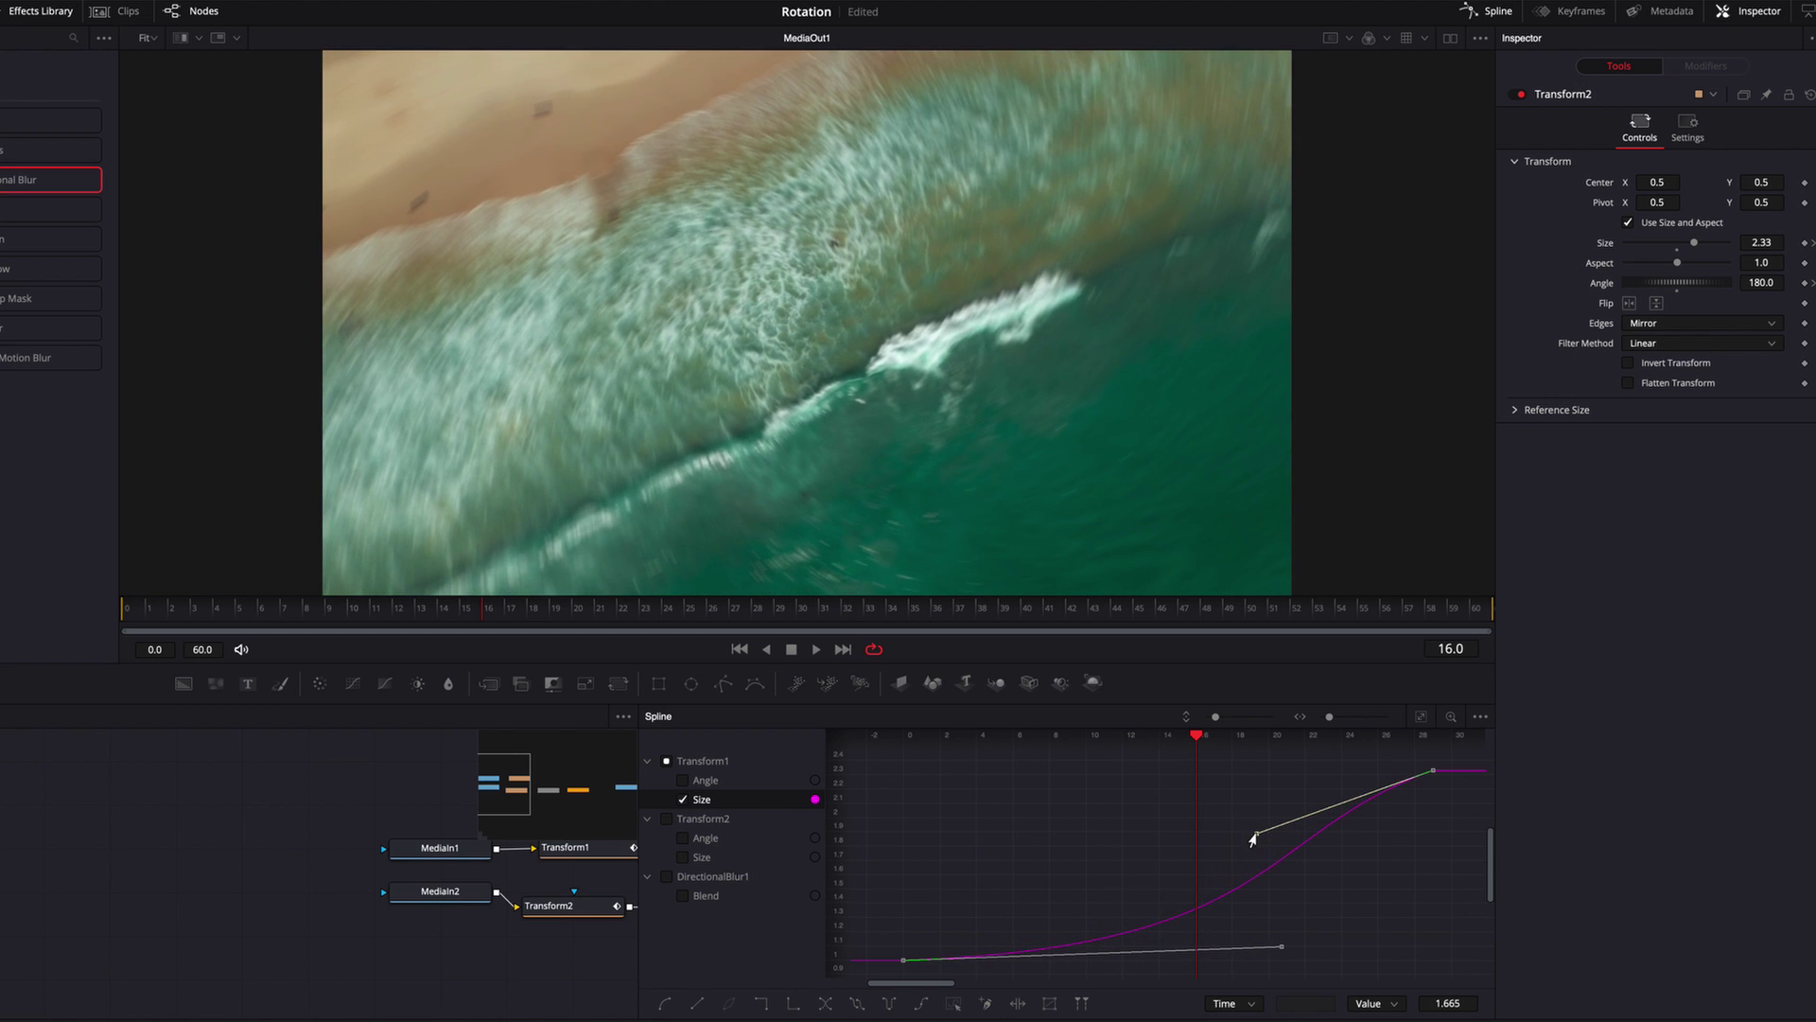
pyautogui.moveTo(1255, 835); pyautogui.dragTo(1408, 826)
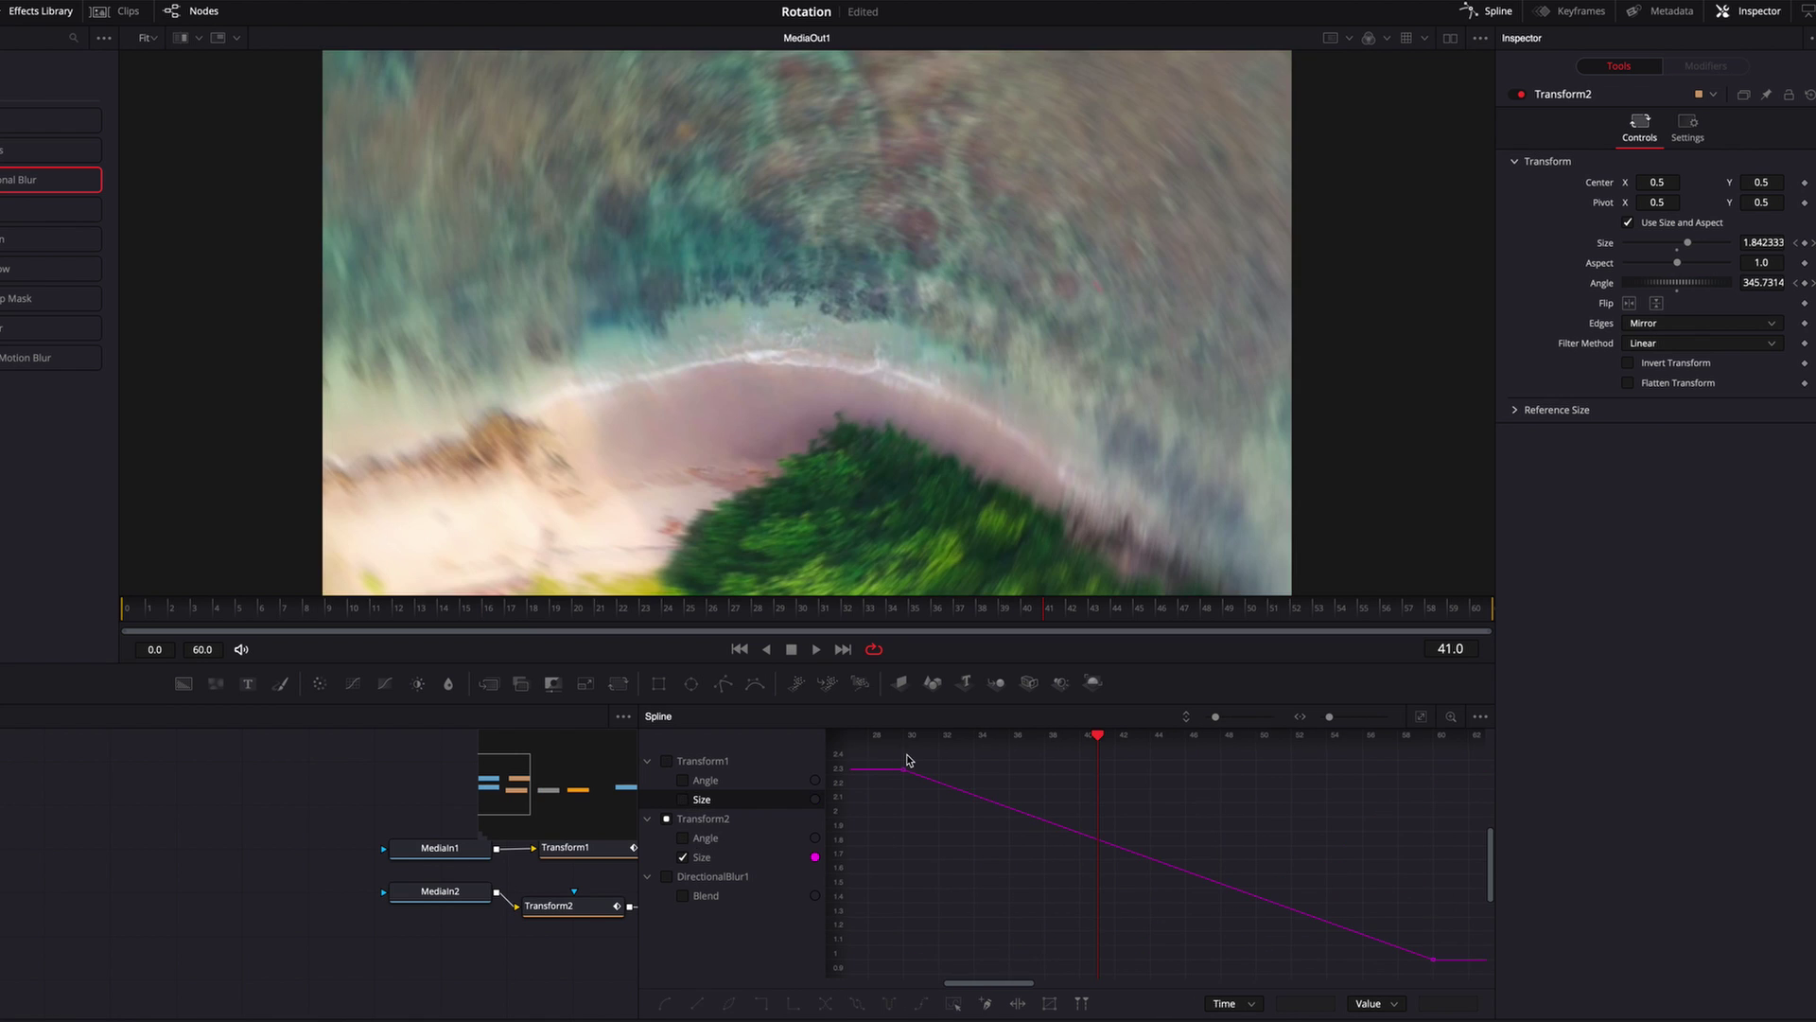
# Reshape Transform2's Size curve so it falls steeply after frame 30 and eases out to frame 60, then close the Spline editor.
pyautogui.moveTo(893, 752); pyautogui.dragTo(1457, 989)
pyautogui.moveTo(1080, 833); pyautogui.dragTo(903, 856)
pyautogui.moveTo(1255, 896); pyautogui.dragTo(980, 951)
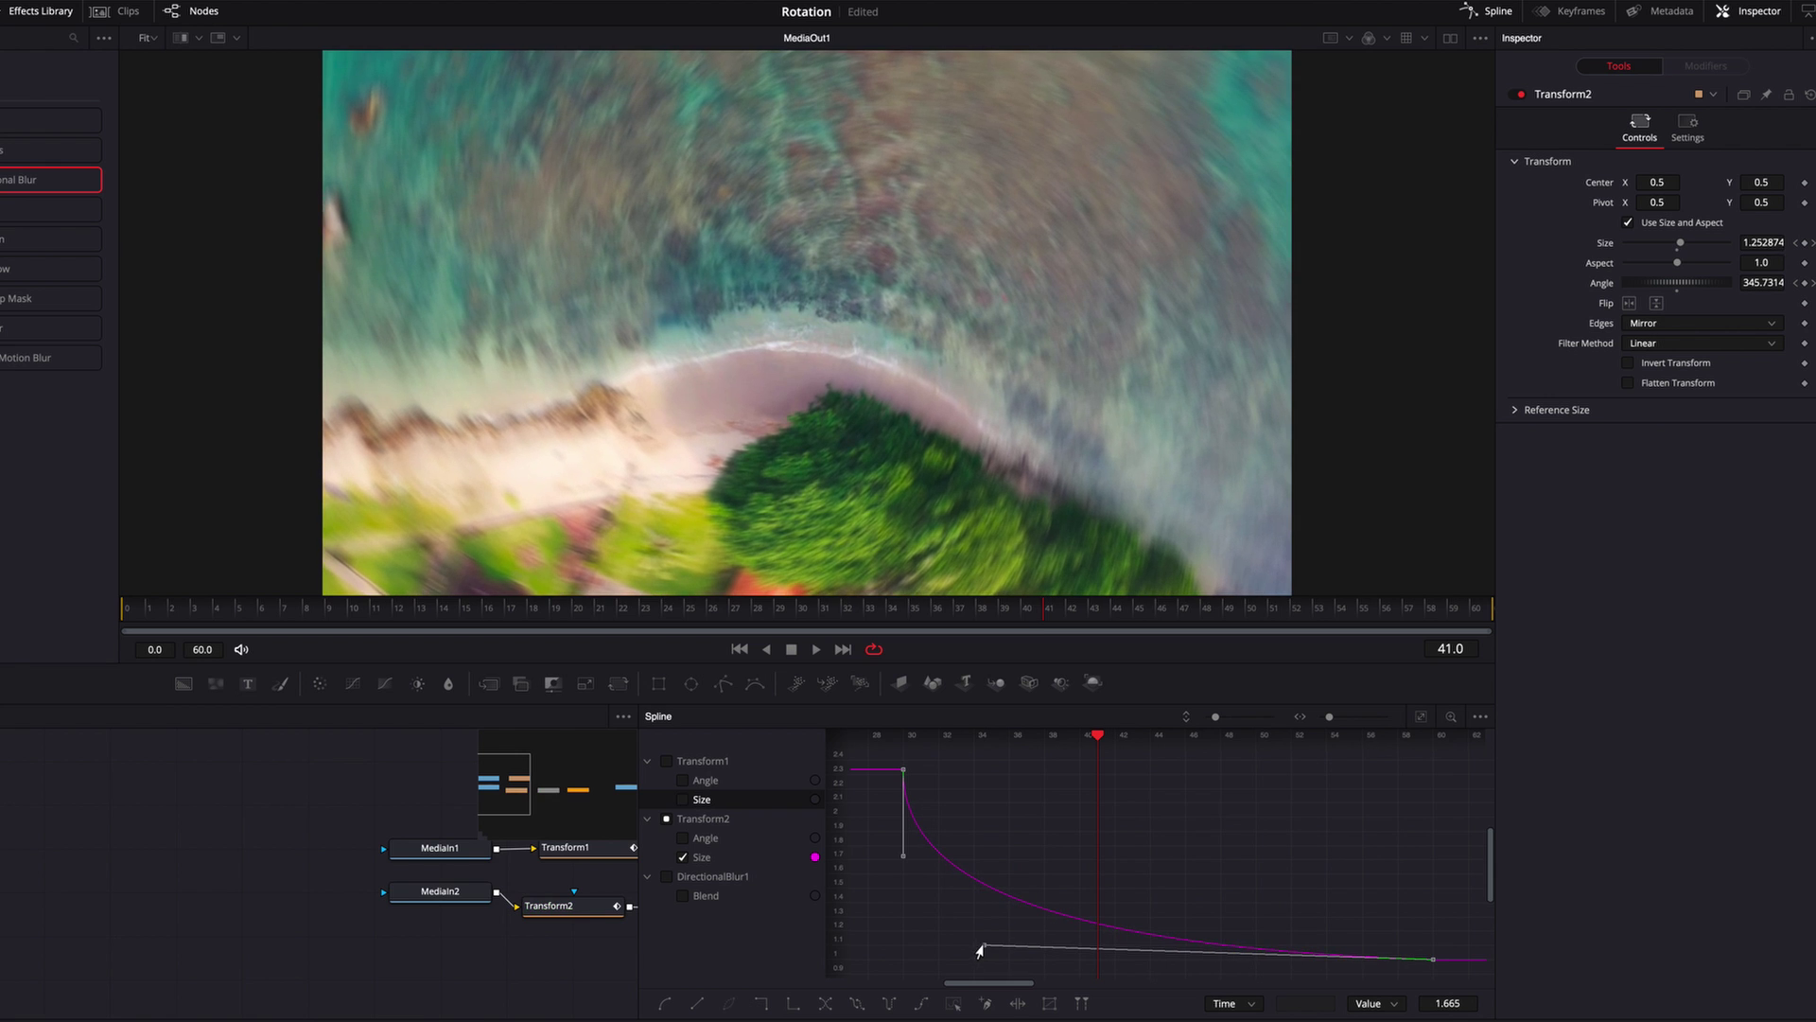
pyautogui.moveTo(905, 857); pyautogui.dragTo(917, 844)
pyautogui.moveTo(980, 950); pyautogui.dragTo(946, 953)
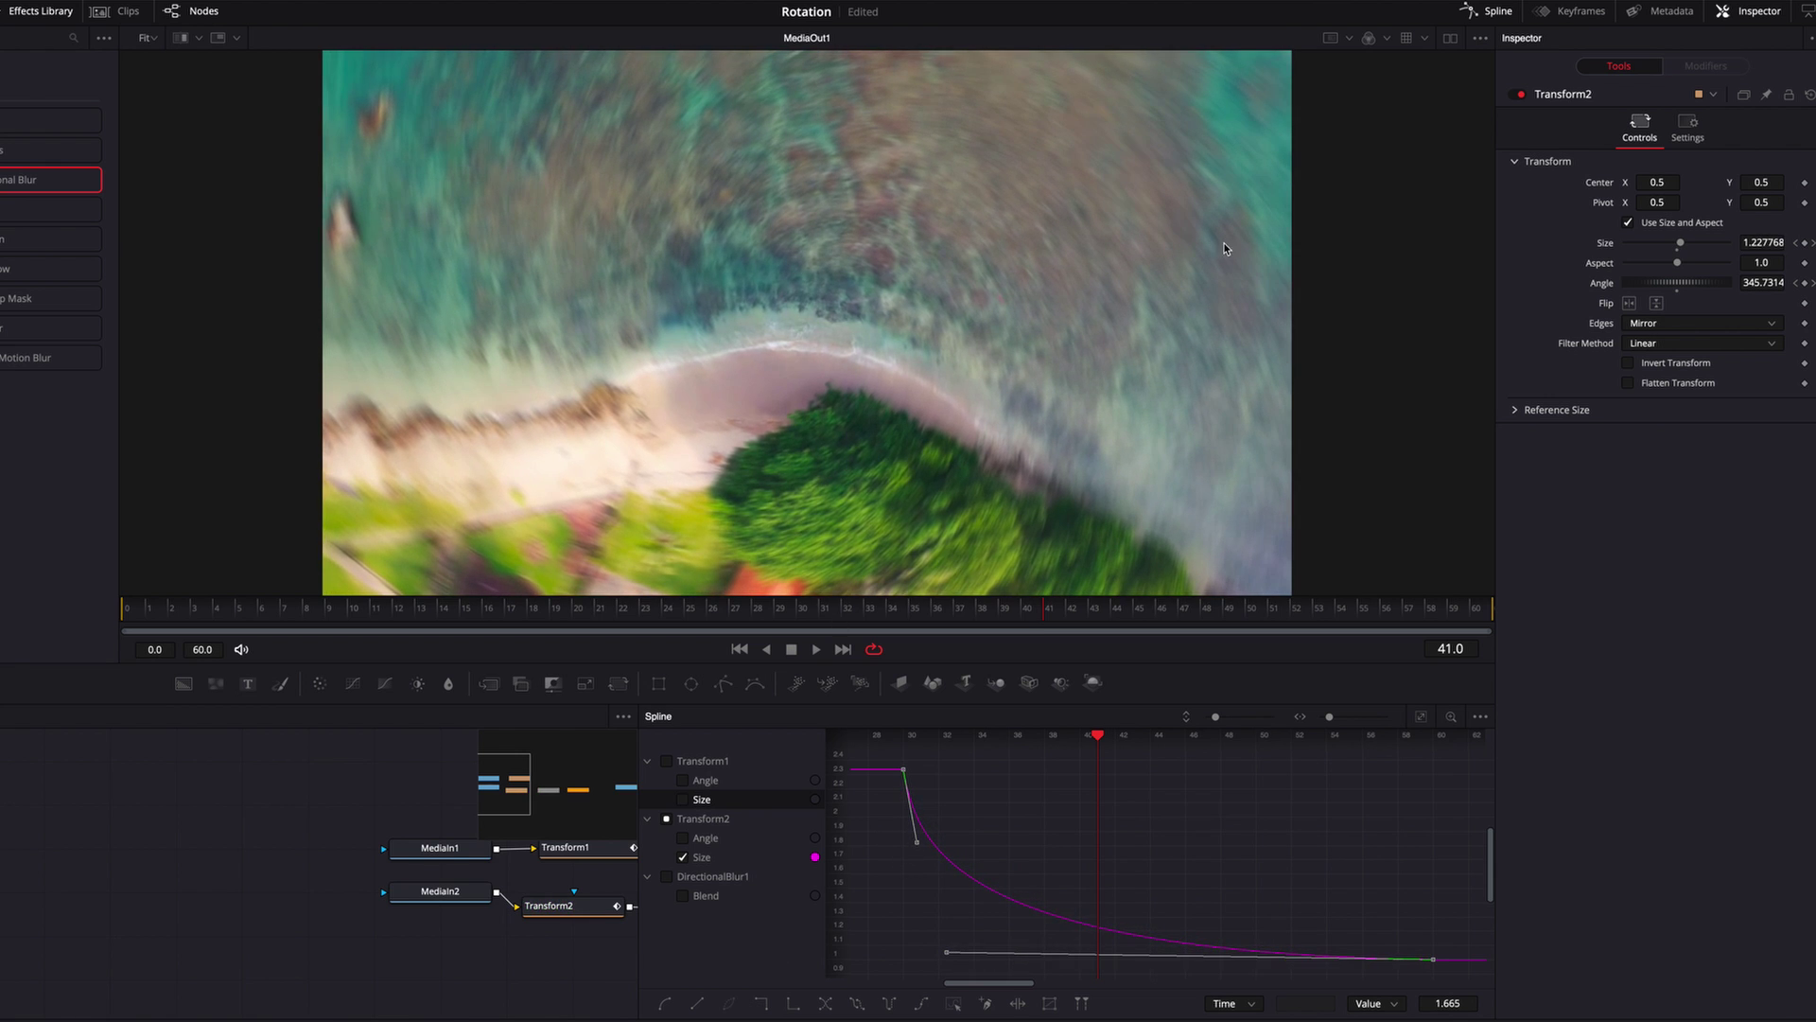
pyautogui.click(1490, 11)
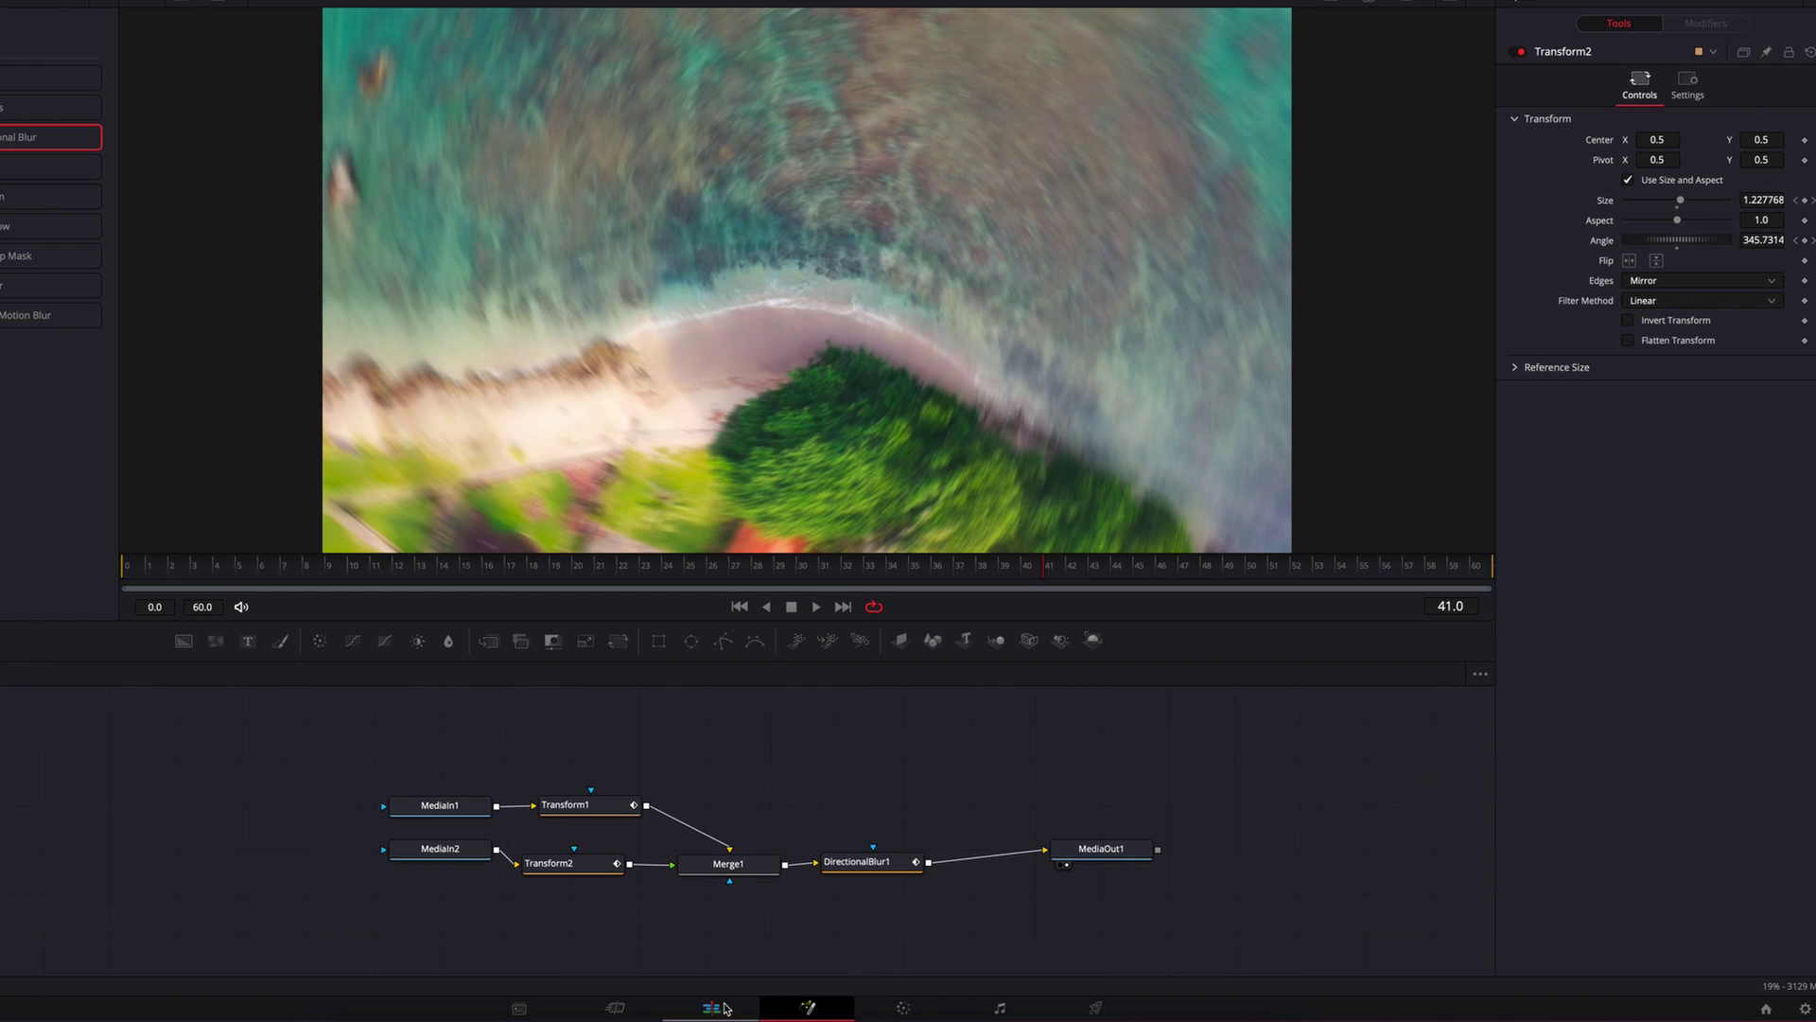
# Replay the transition with radial blur and zoom on the Edit page from just before the Fusion clip.
pyautogui.click(726, 1008)
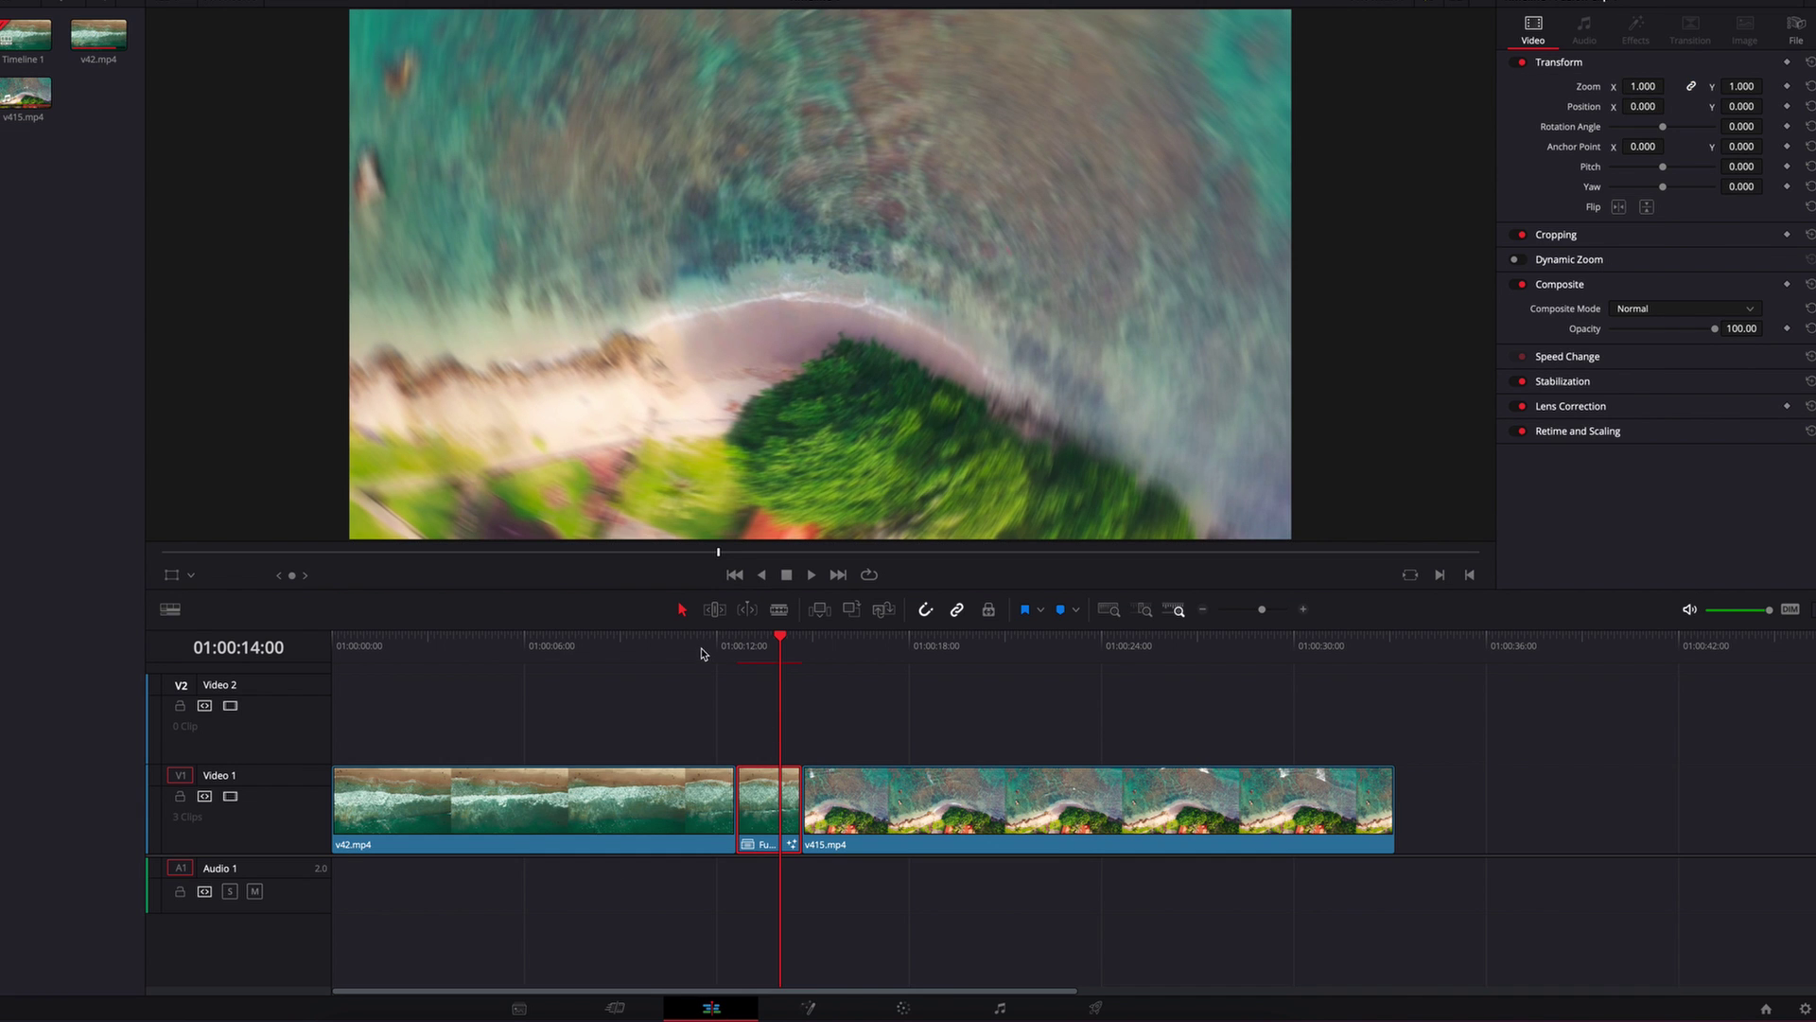
pyautogui.click(694, 647)
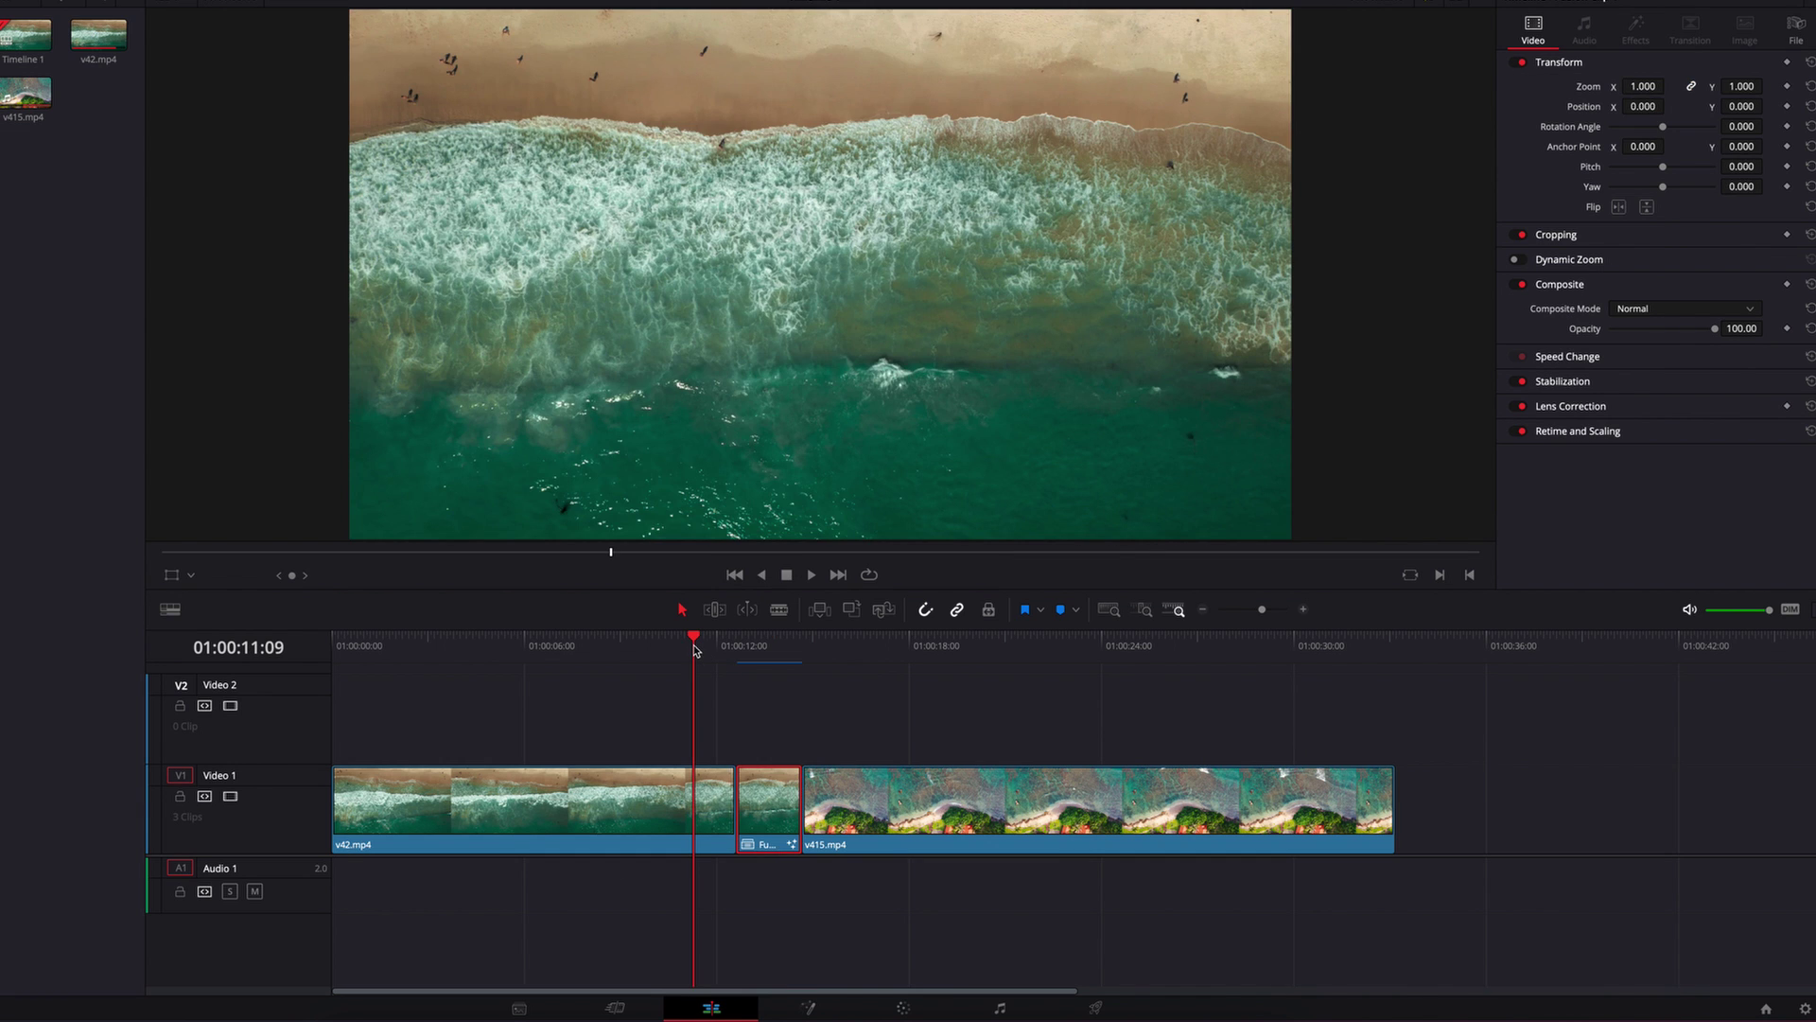
pyautogui.press('space')
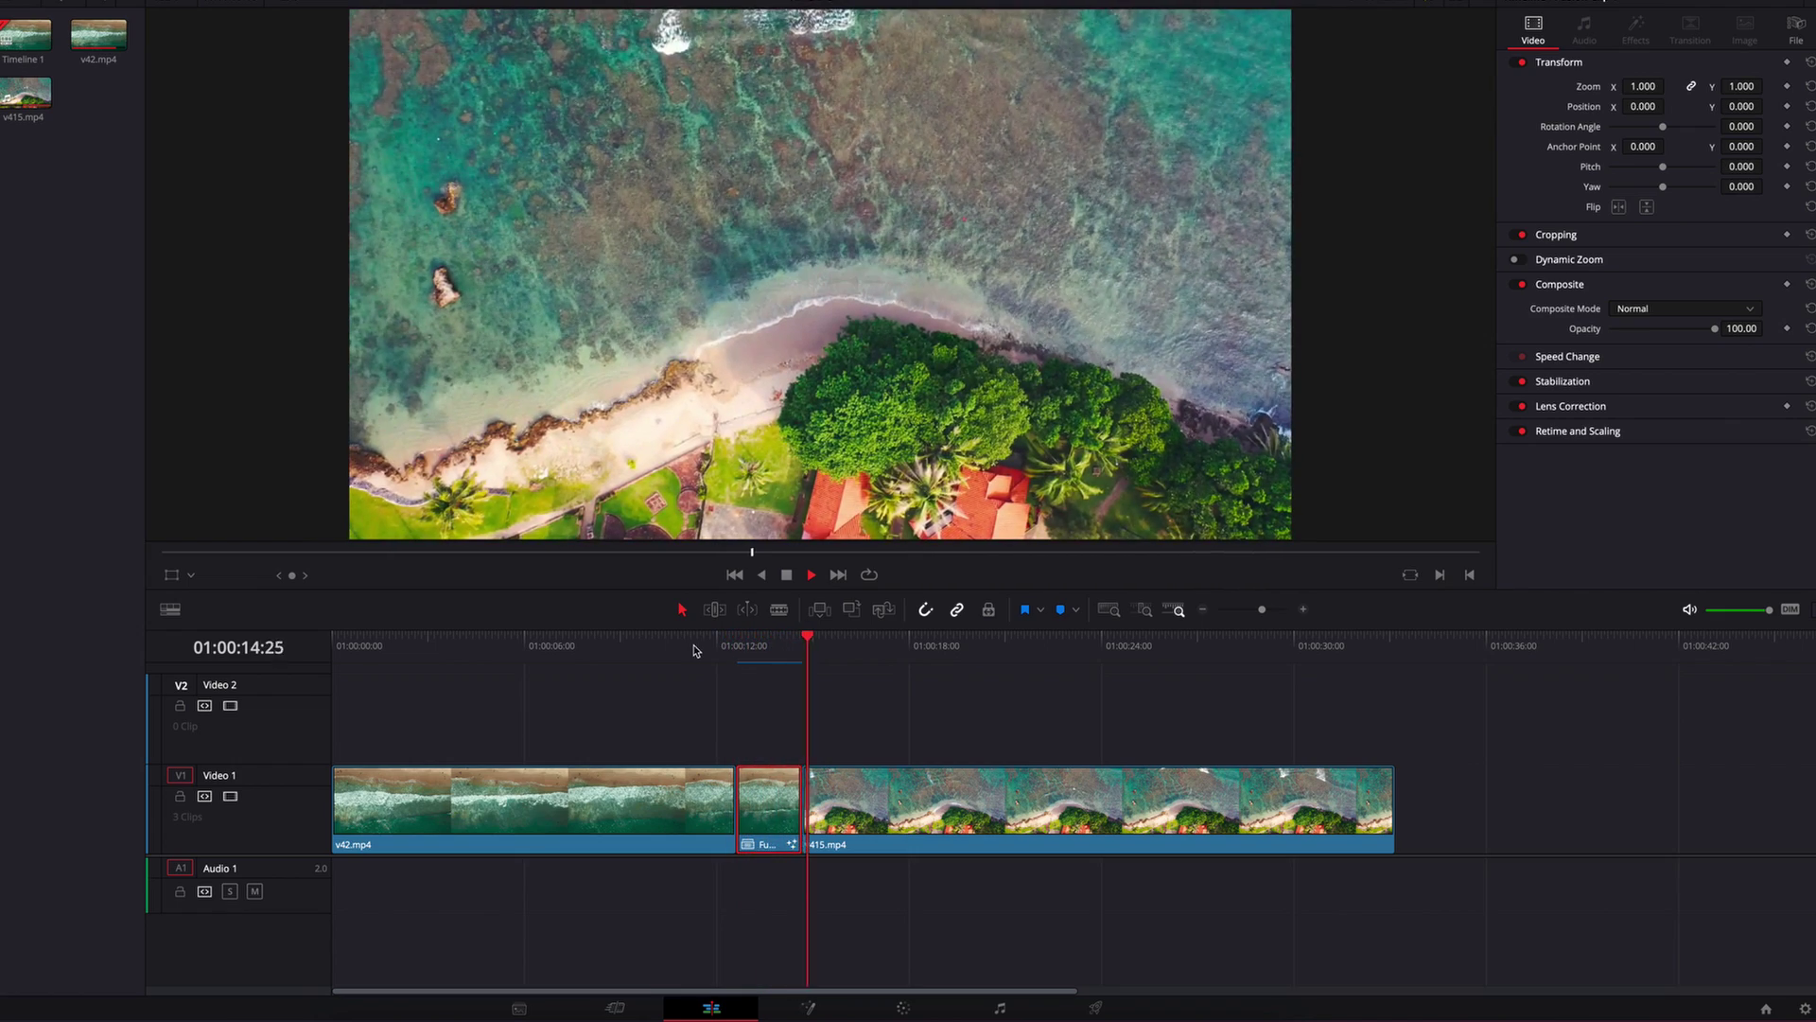
pyautogui.click(694, 647)
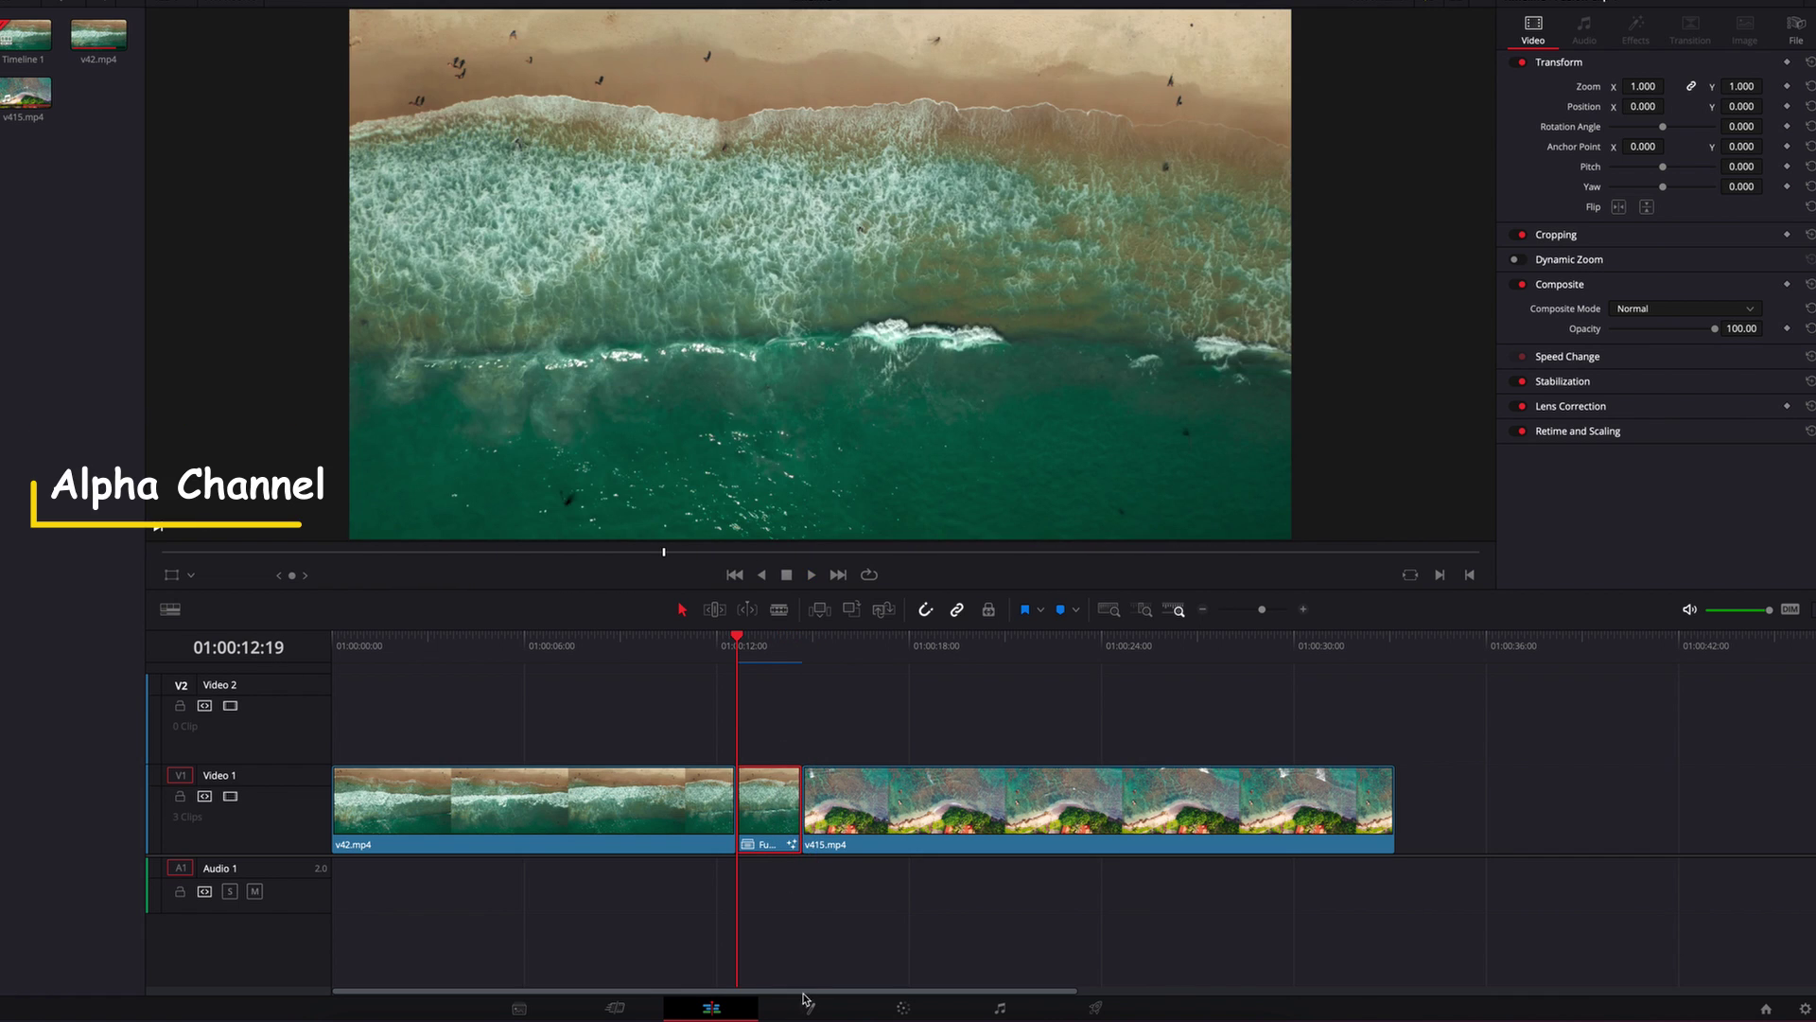
# Back in Fusion, try covering the transparent corners of Transform1 with Edges on Canvas by raising Size to 2.71 and rotating to -354.8.
pyautogui.click(811, 1008)
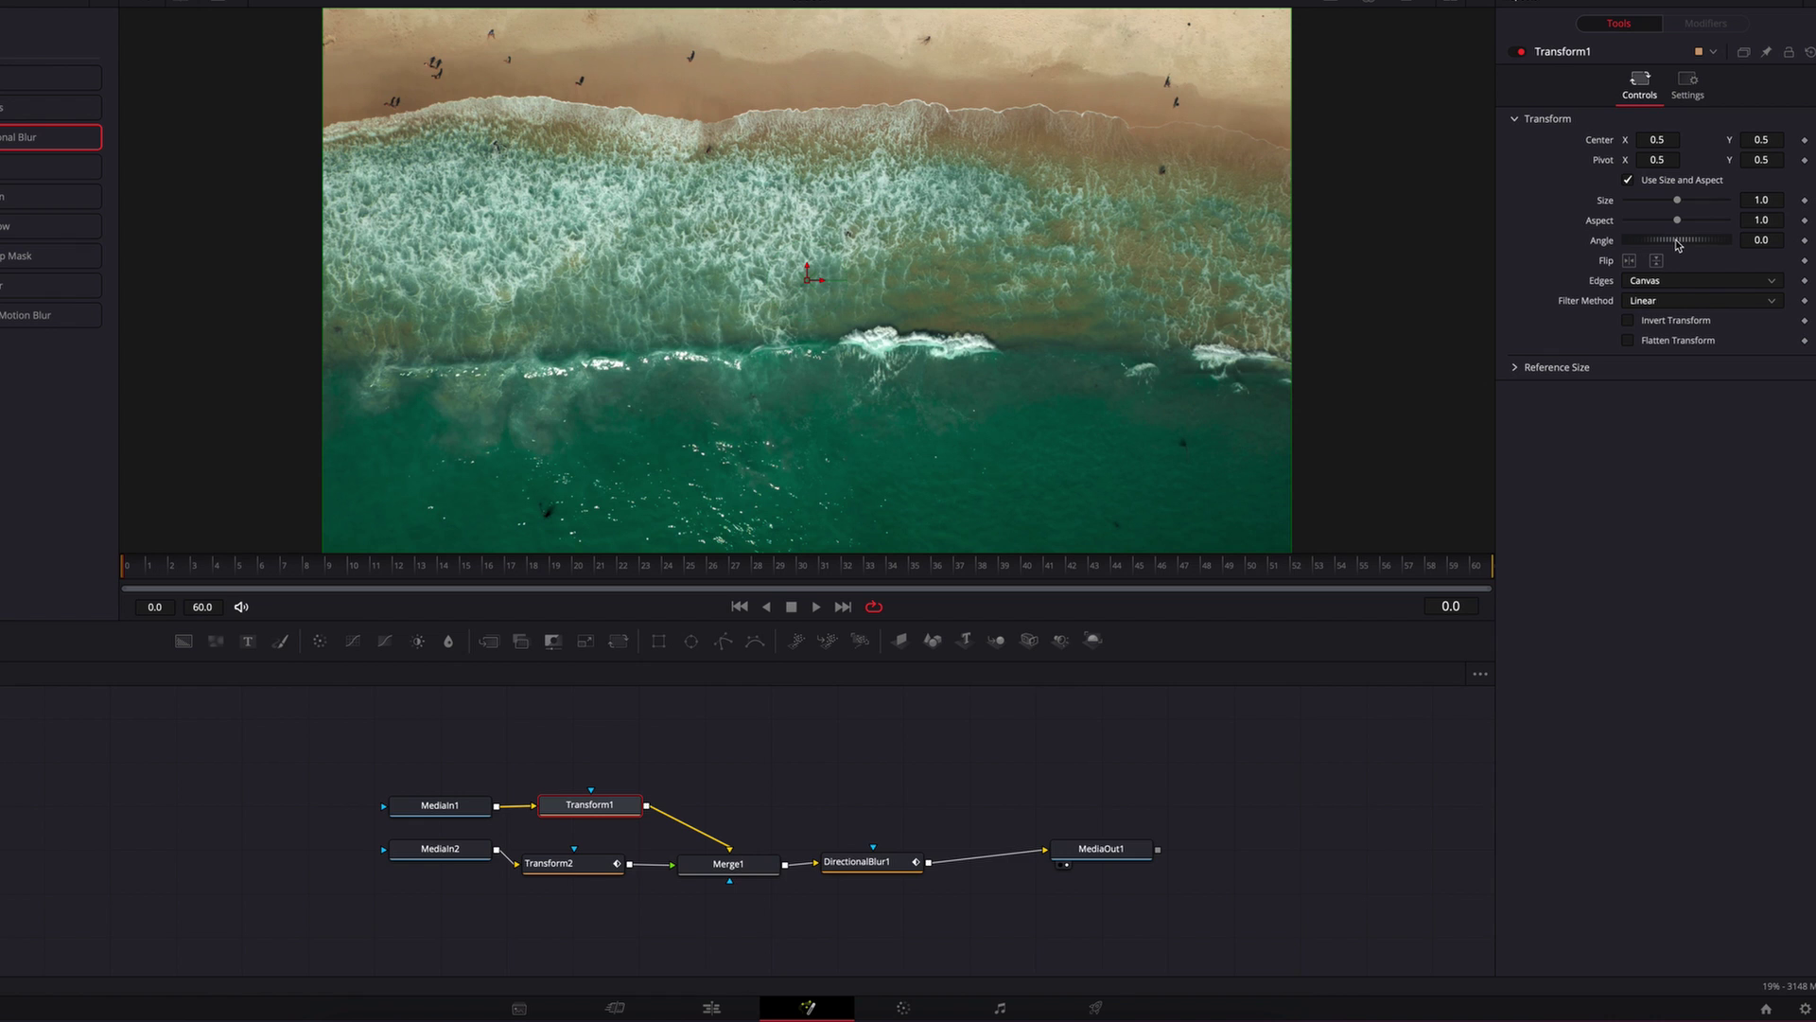
pyautogui.moveTo(1677, 244); pyautogui.dragTo(1695, 243)
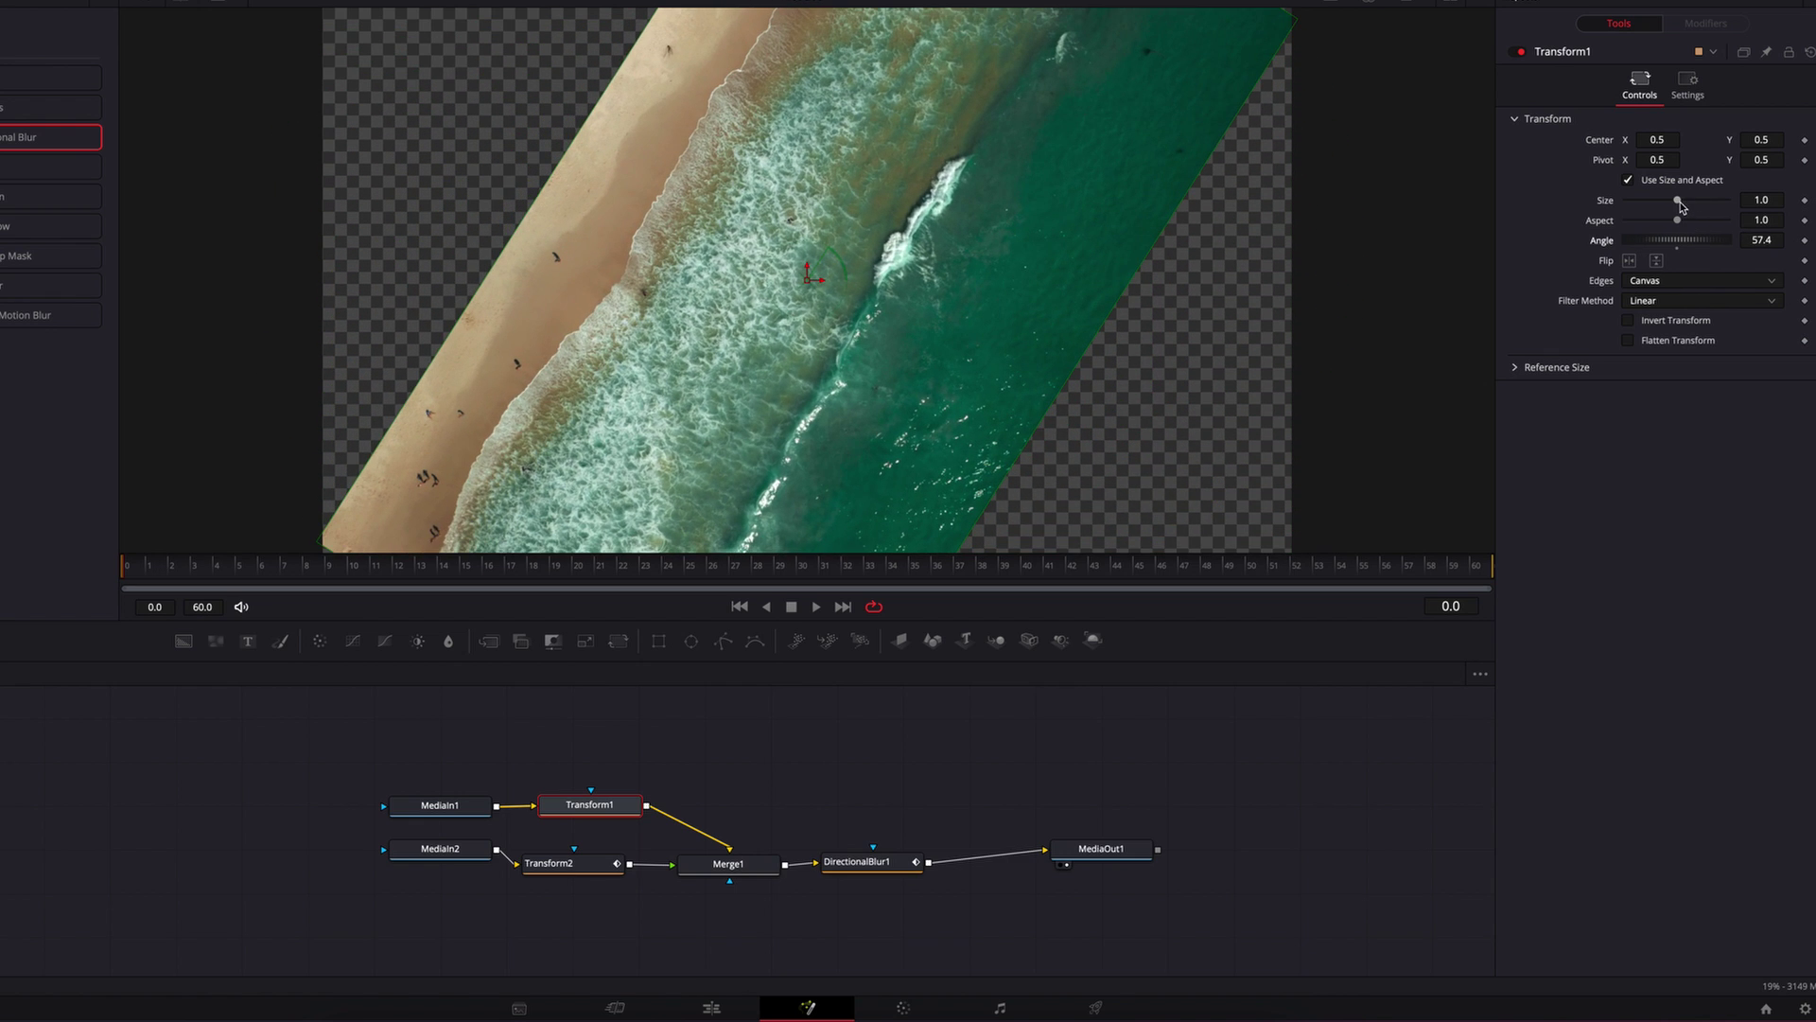
pyautogui.moveTo(1679, 204); pyautogui.dragTo(1624, 247)
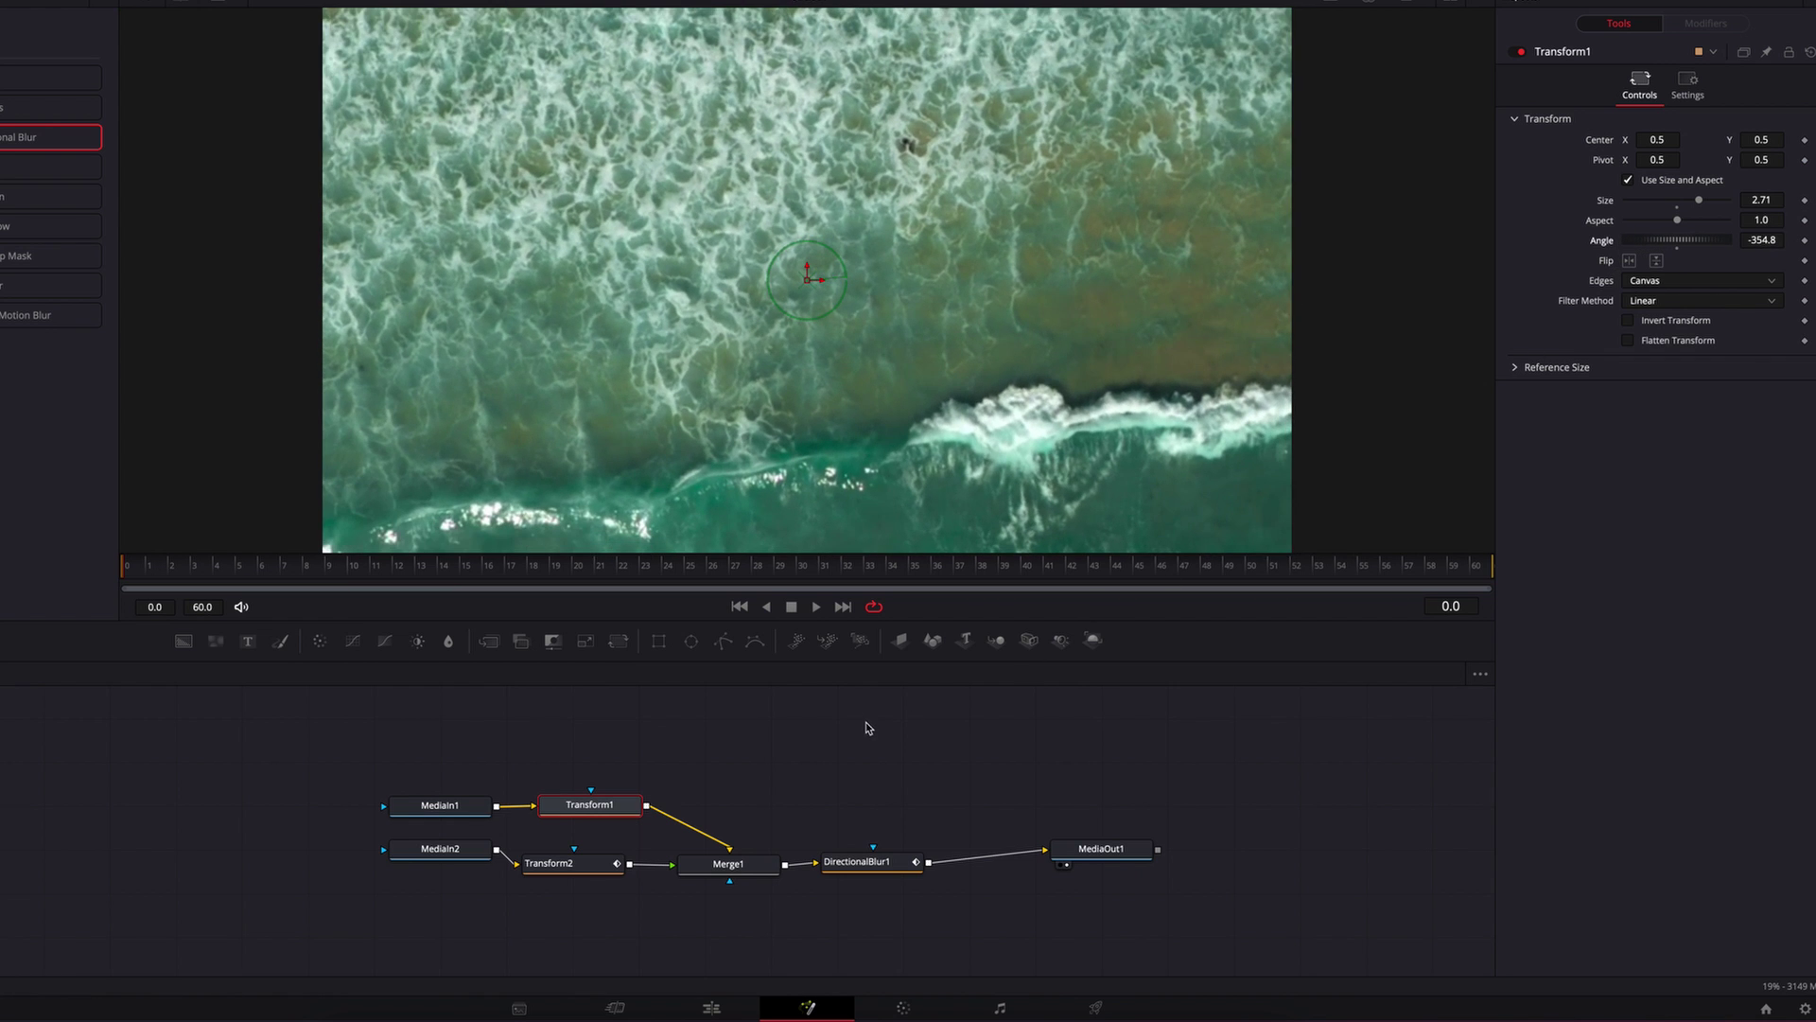